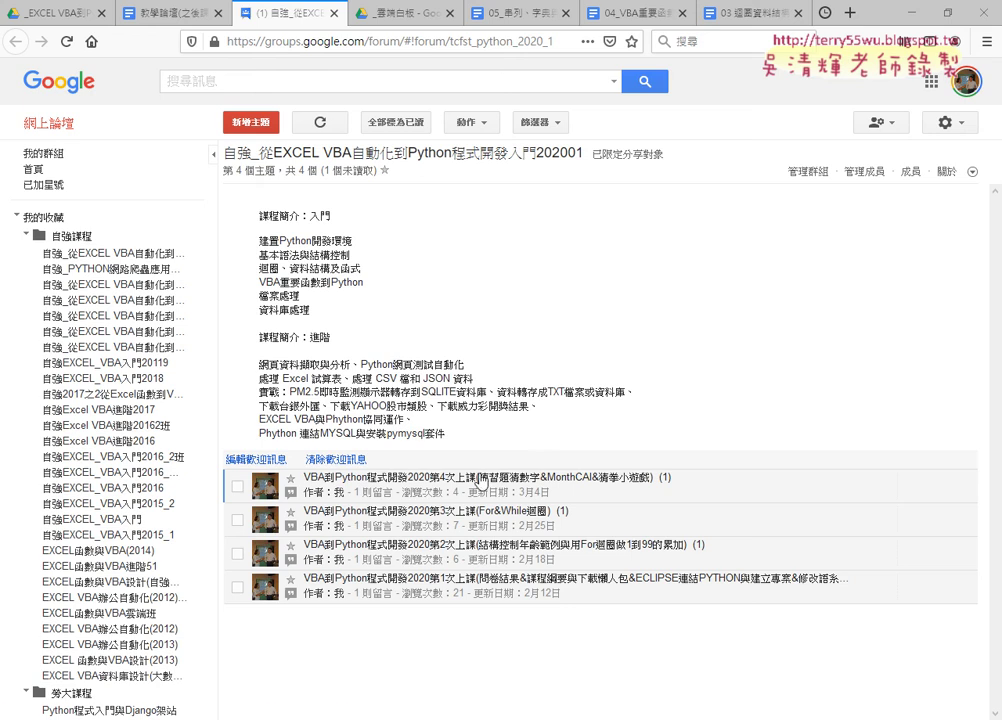
# - Open the 第4次上課 post and follow its 完整教學 YouTube playlist link
pyautogui.click(451, 497)
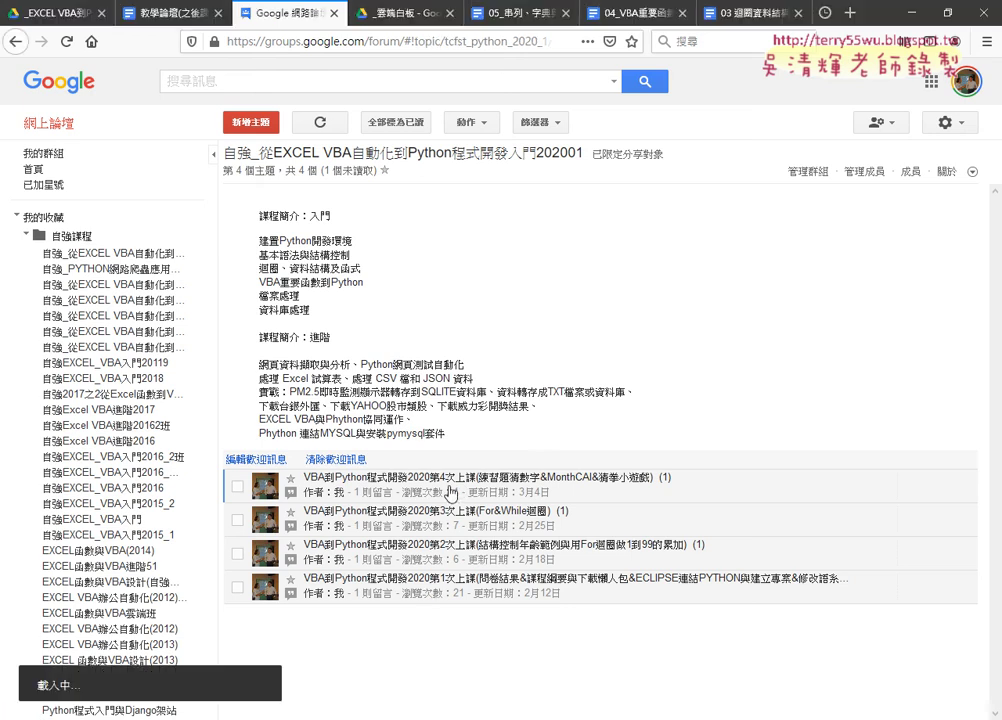
pyautogui.scroll(-1, 540, 480)
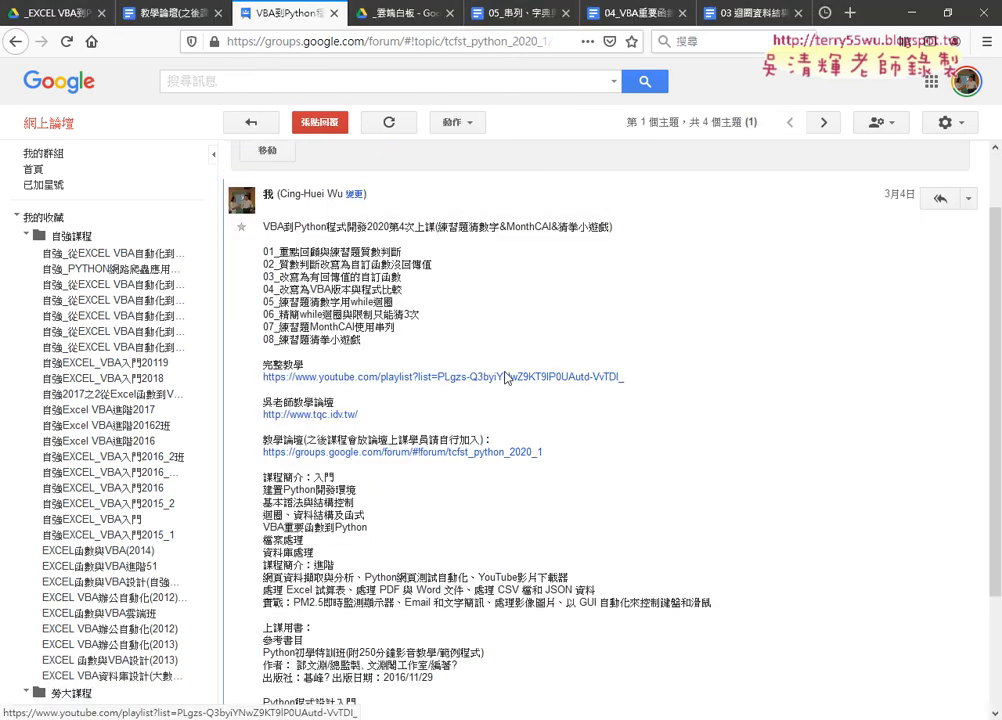
pyautogui.click(409, 398)
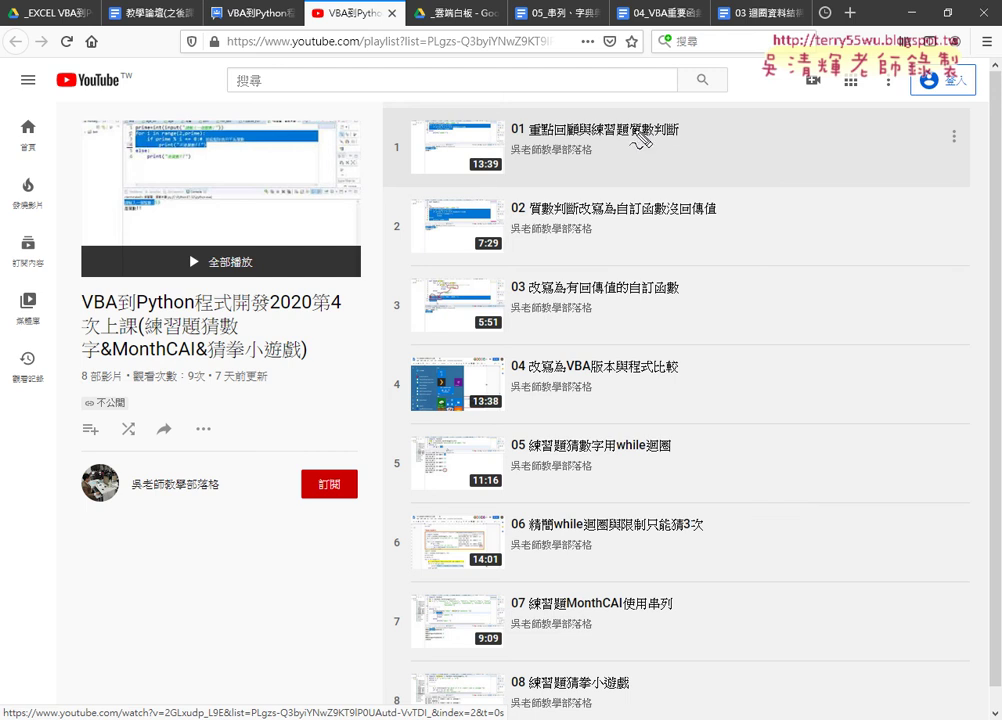
# - Underline 自訂函數 in video 02's title in red
pyautogui.moveTo(614, 217); pyautogui.dragTo(663, 216)
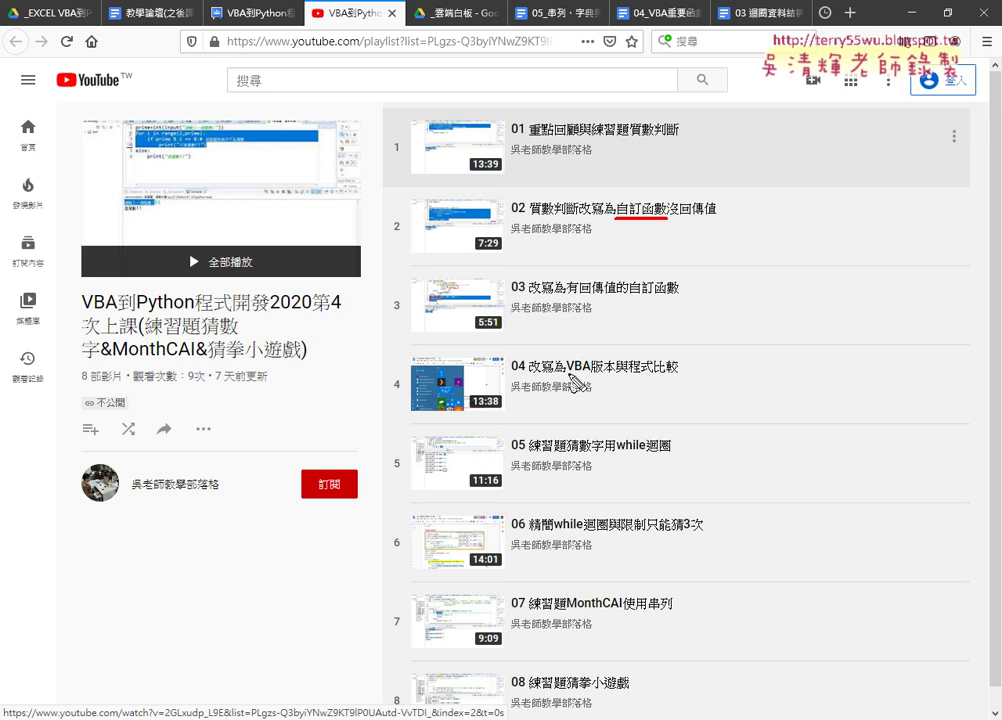
# - Underline VBA版本 in video 04's title in red
pyautogui.moveTo(564, 372)
pyautogui.mouseDown()
pyautogui.moveTo(613, 372)
pyautogui.moveTo(611, 381)
pyautogui.mouseUp()
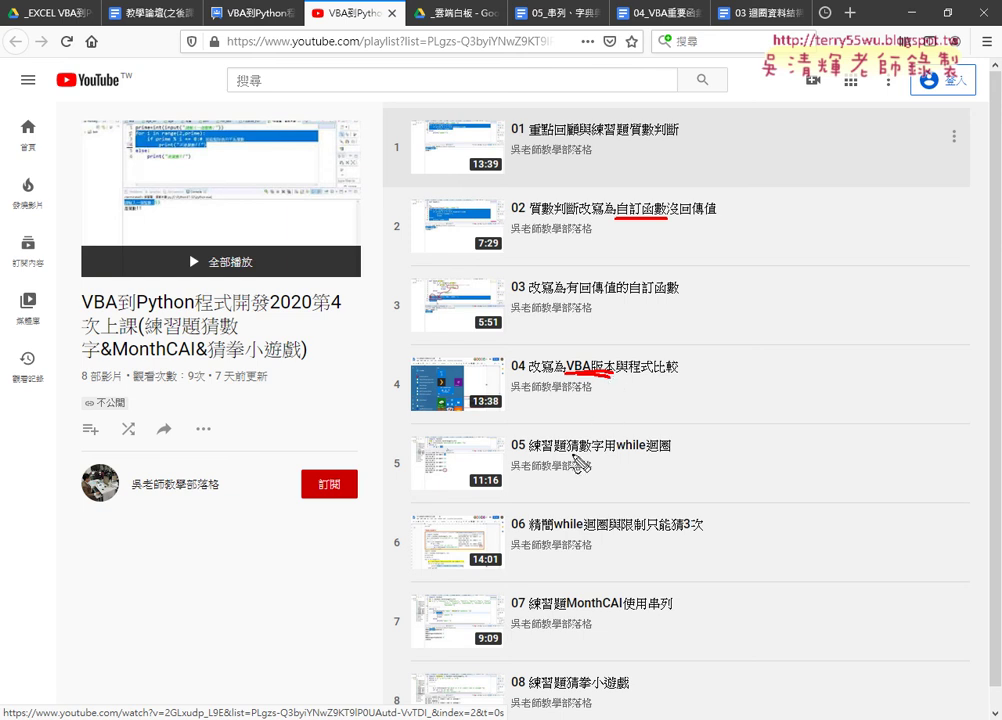
# - Underline 猜數字 in video 05 and MonthCAI in video 07, then clear all annotations
pyautogui.moveTo(563, 455); pyautogui.dragTo(610, 455)
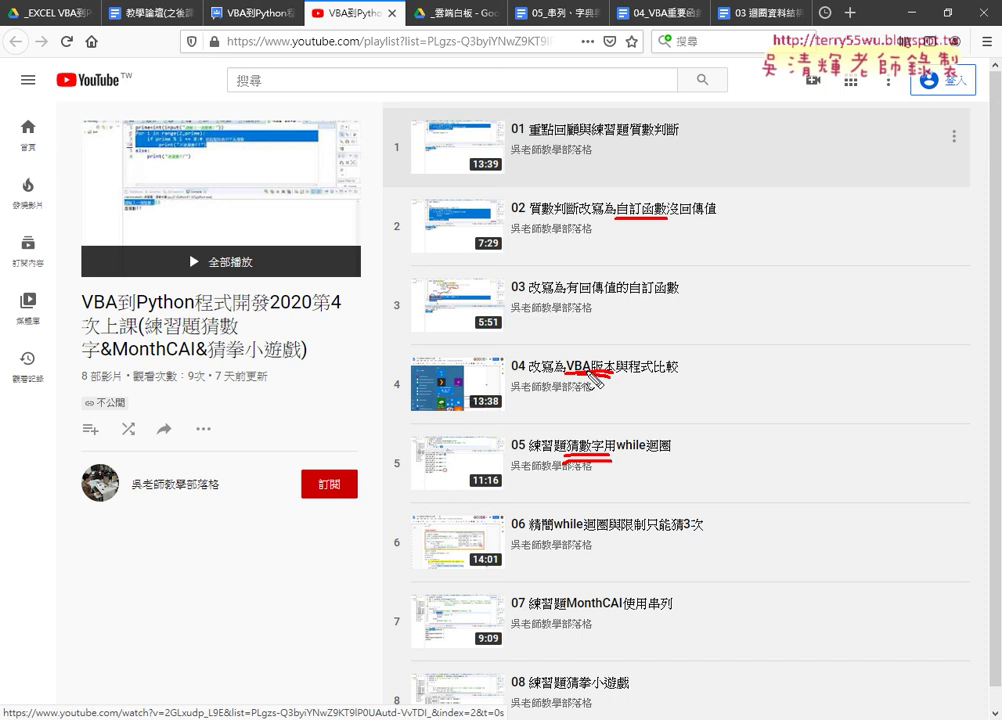
pyautogui.moveTo(571, 614); pyautogui.dragTo(621, 612)
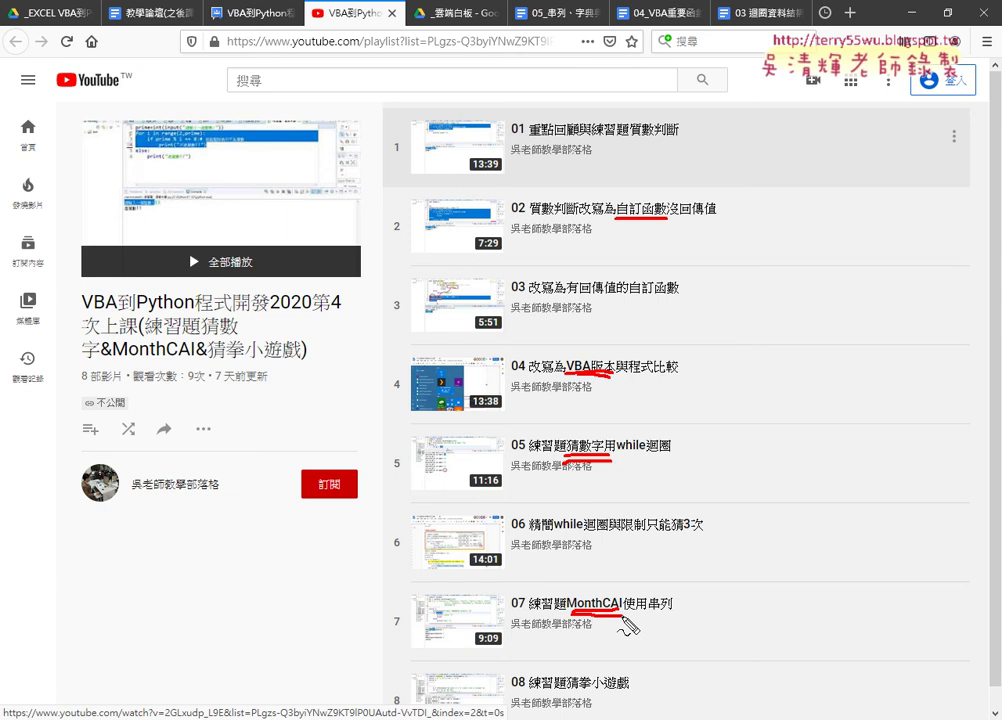
pyautogui.press('Escape')
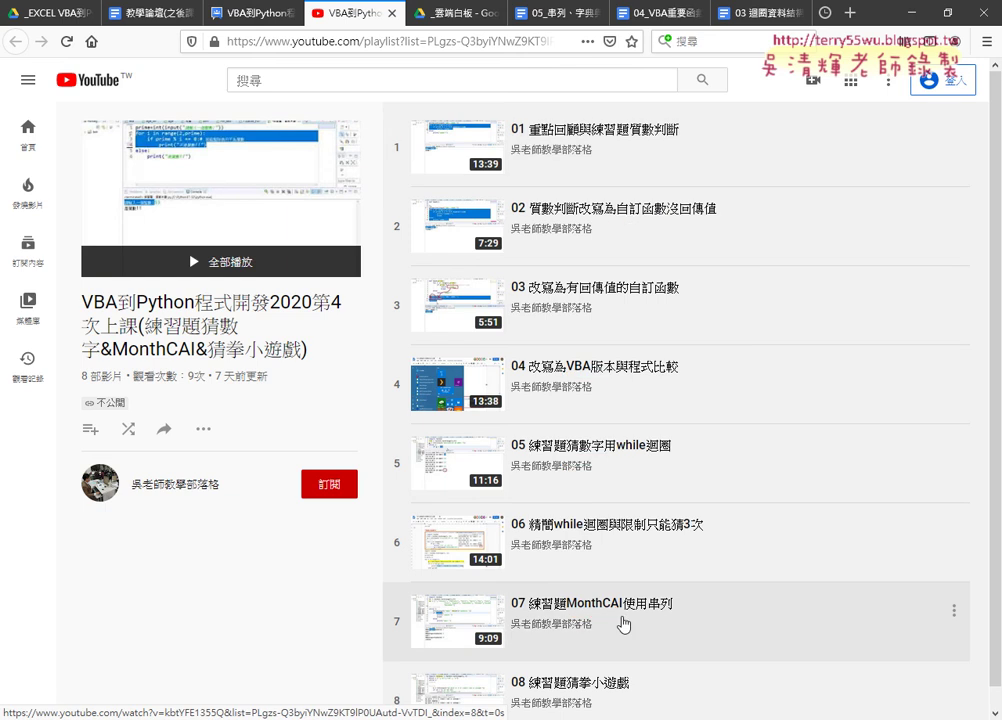
pyautogui.scroll(-1, 790, 514)
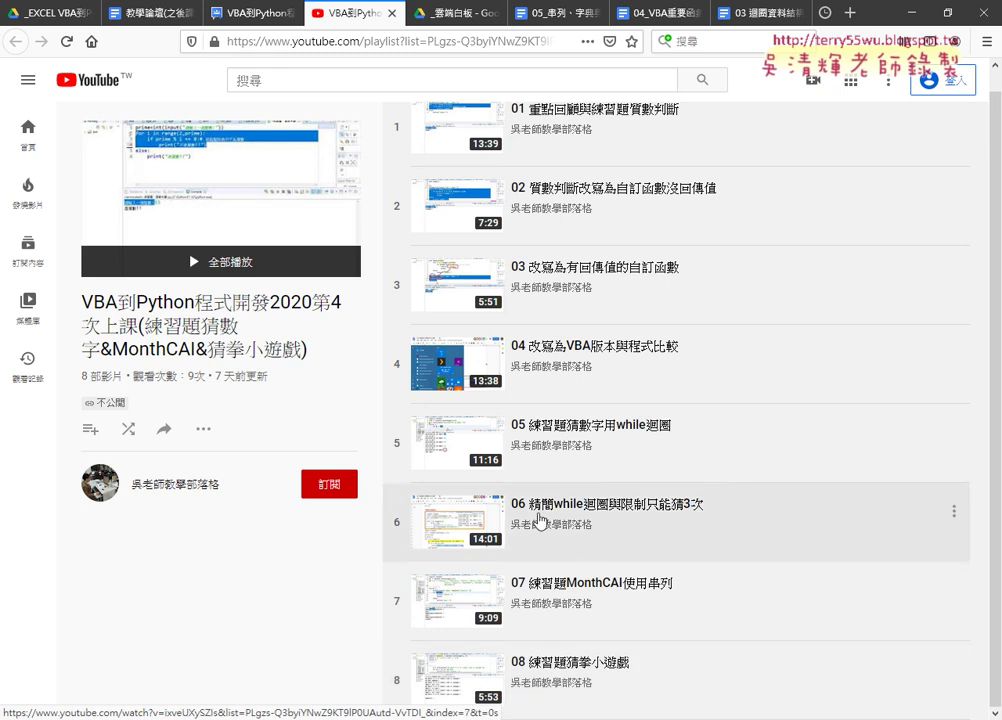
# - Go via the Groups tab to the 雲端白板 Drive folder and select 04_VBA重要函數到Python
pyautogui.click(258, 15)
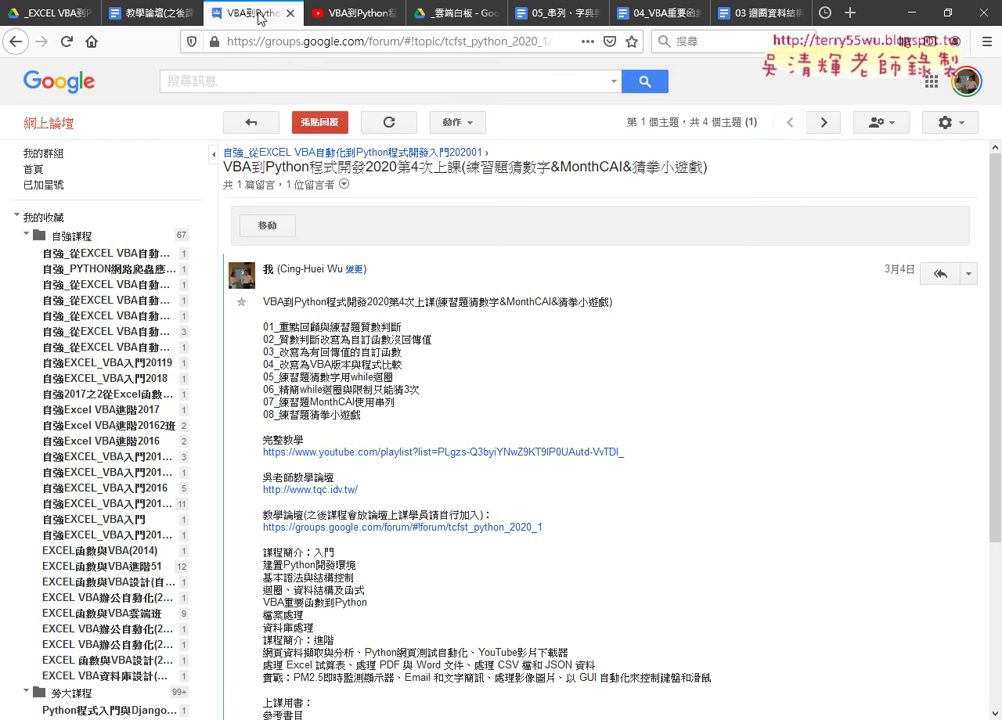
pyautogui.click(455, 15)
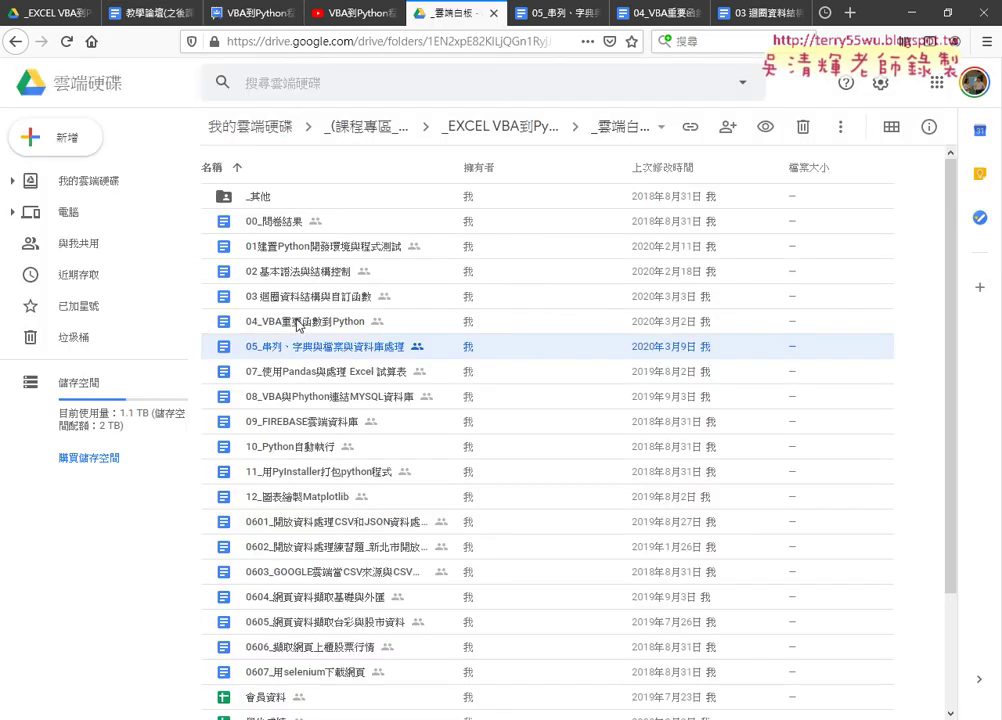
pyautogui.click(318, 331)
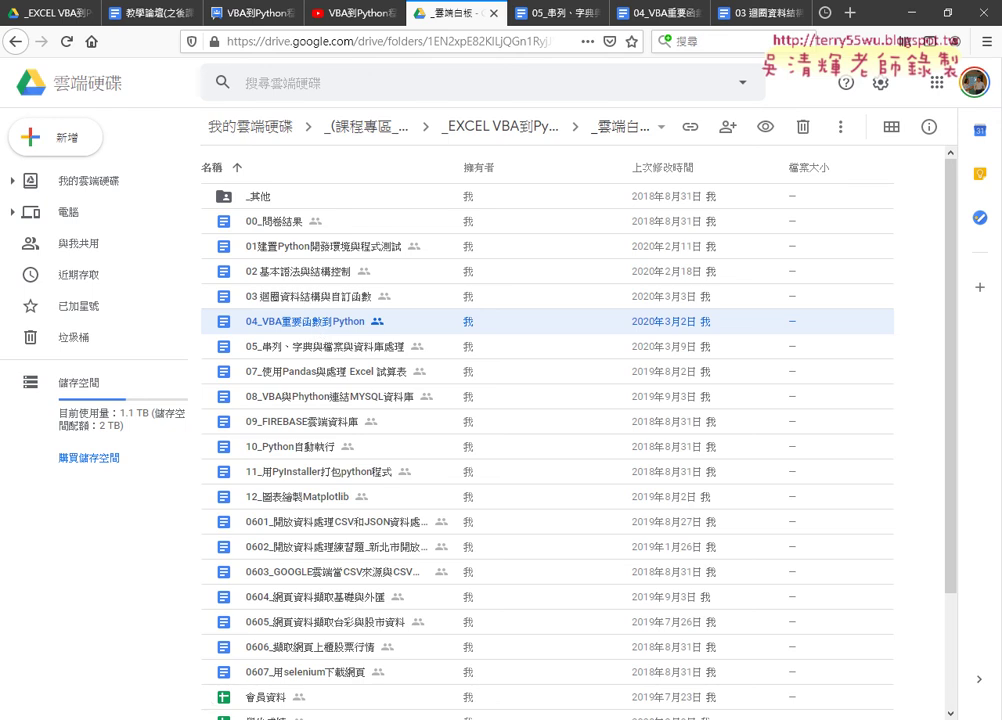
# - Bring the 九九乘法表.xlsm workbook to the front and maximize it
pyautogui.moveTo(440, 719)
pyautogui.click(447, 655)
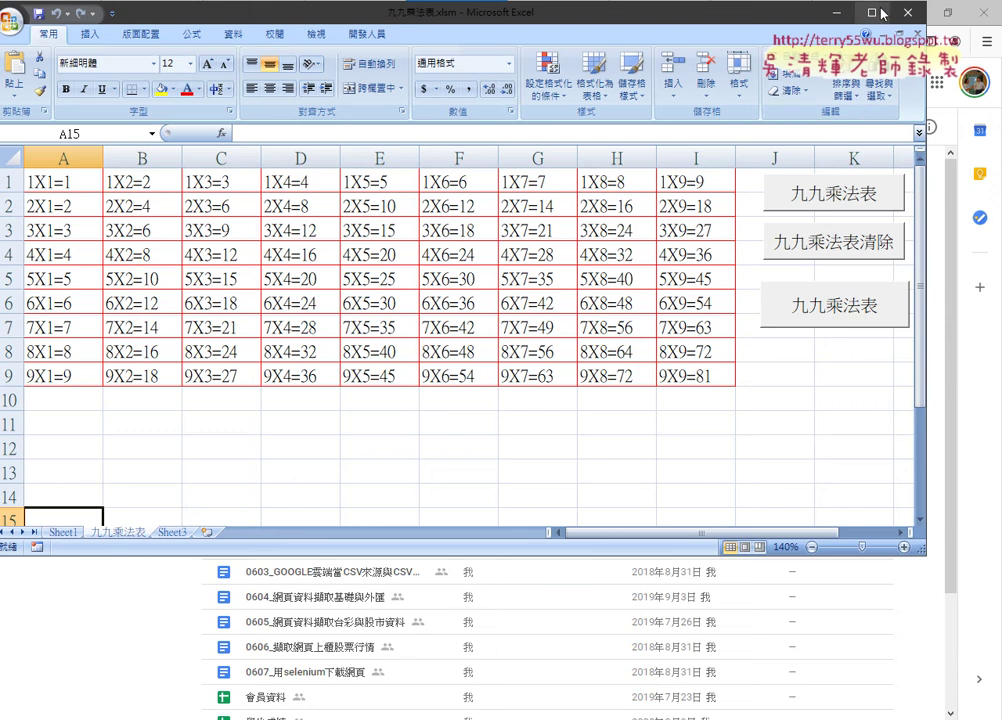
pyautogui.doubleClick(685, 10)
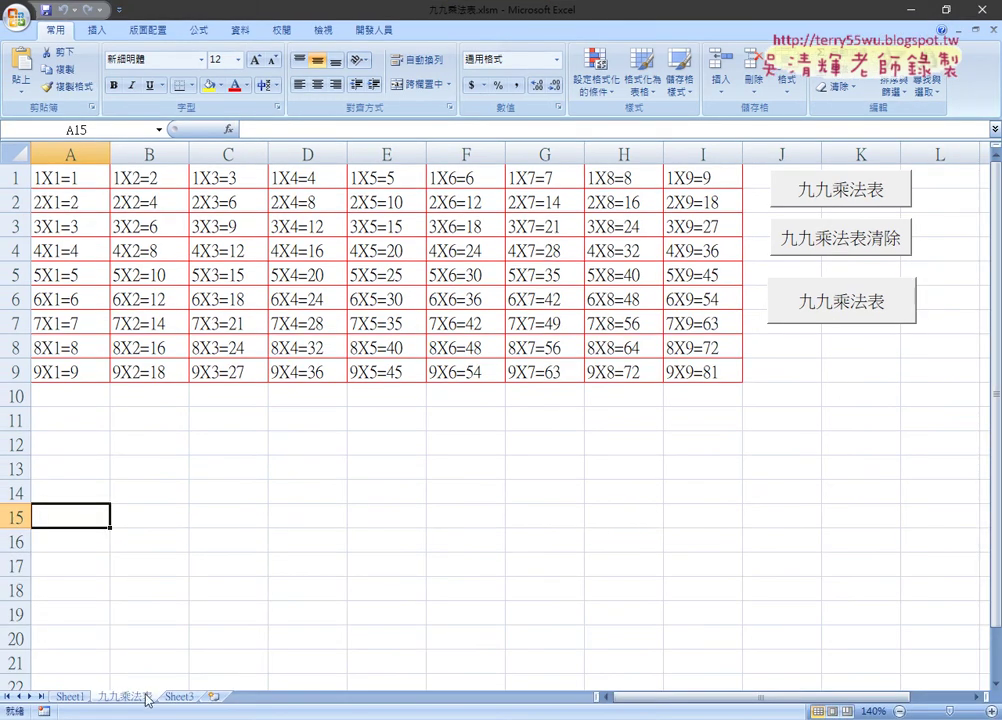
# - Clear the multiplication table with 九九乘法表清除 and select the emptied A1:I9 range
pyautogui.click(841, 232)
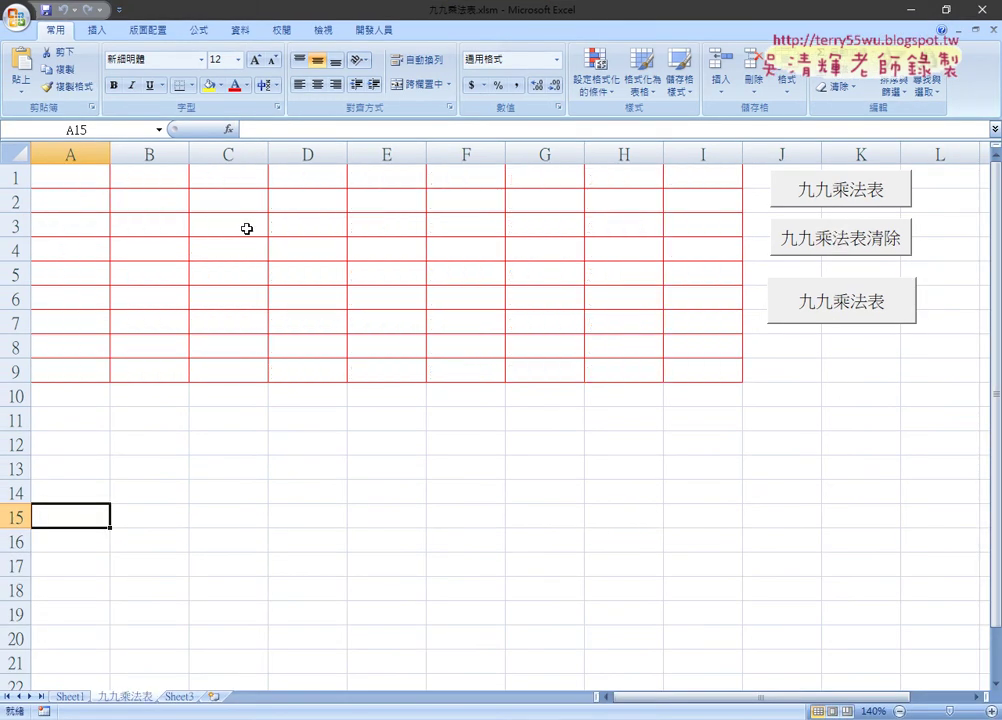
pyautogui.moveTo(69, 176)
pyautogui.mouseDown()
pyautogui.moveTo(483, 334)
pyautogui.moveTo(675, 378)
pyautogui.mouseUp()
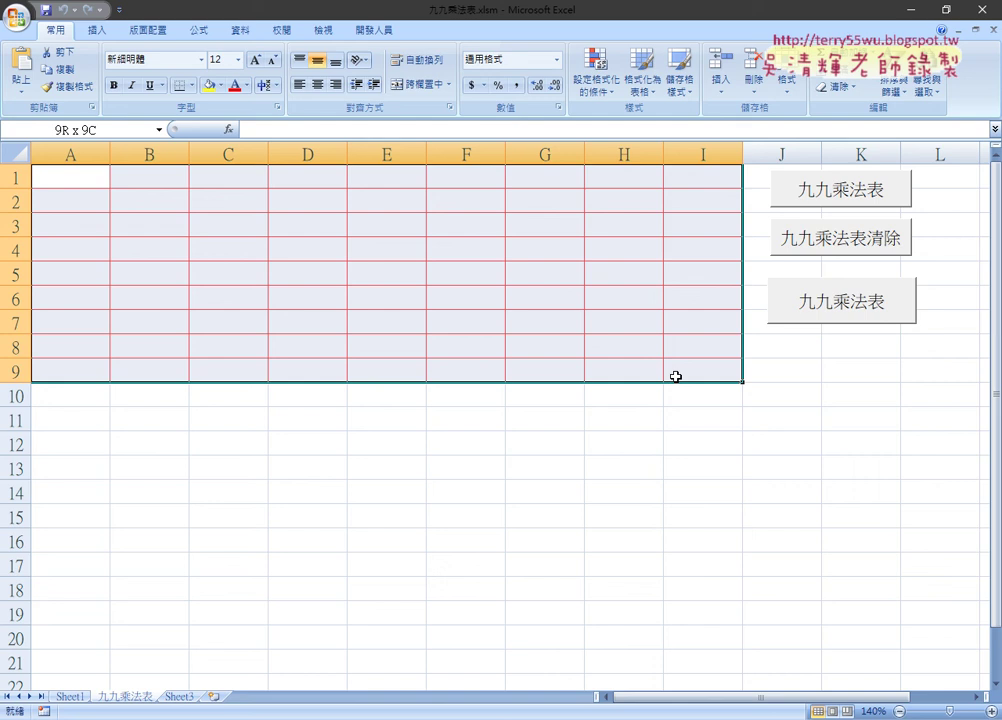
pyautogui.click(770, 508)
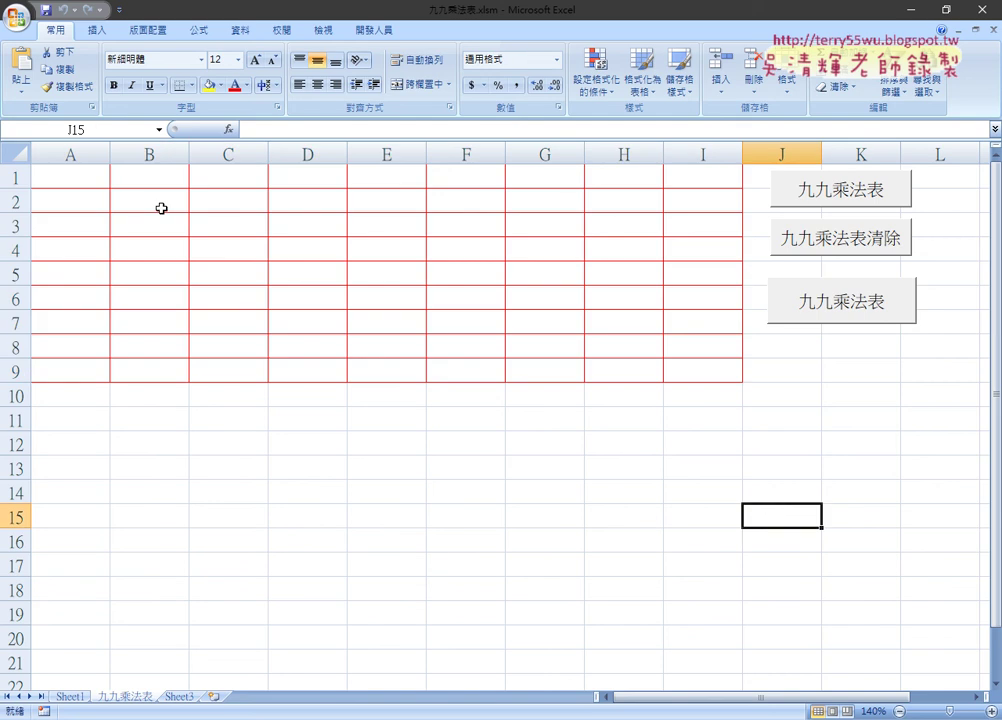
pyautogui.moveTo(69, 176); pyautogui.dragTo(716, 370)
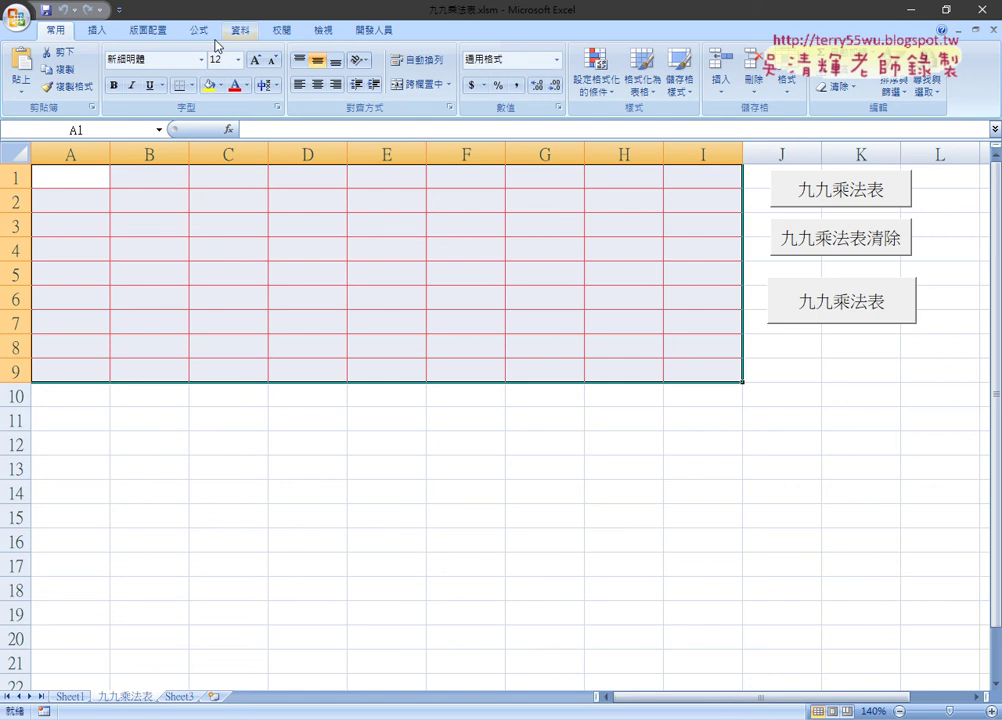
pyautogui.click(72, 172)
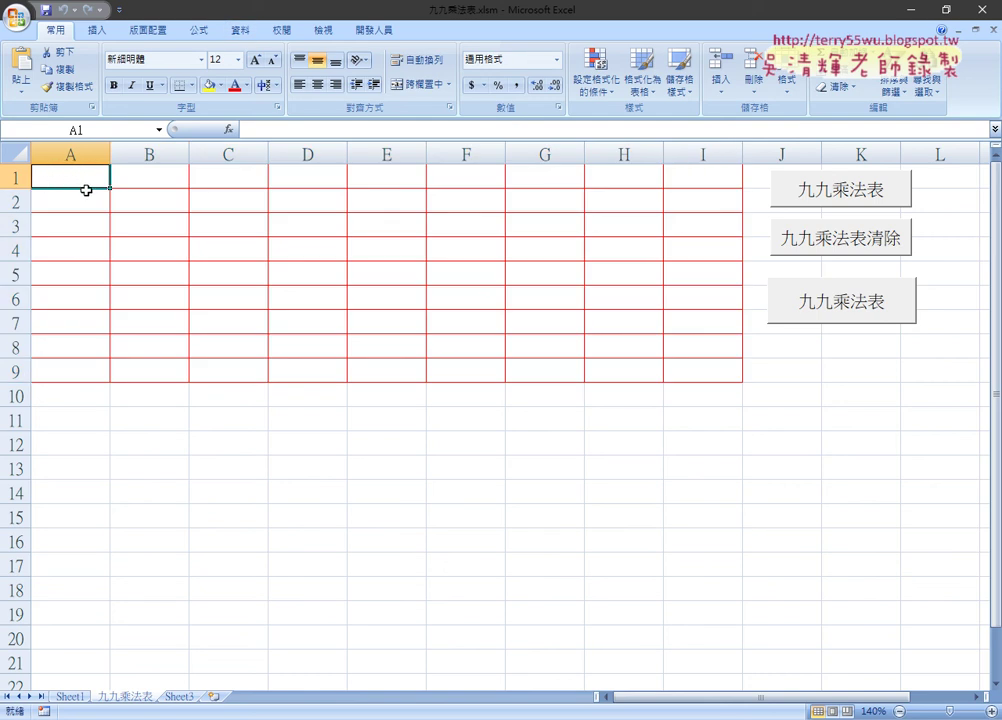
# - Confirm B1–D1 are empty, then regenerate the full 1X1=1 to 9X9=81 table
pyautogui.click(165, 180)
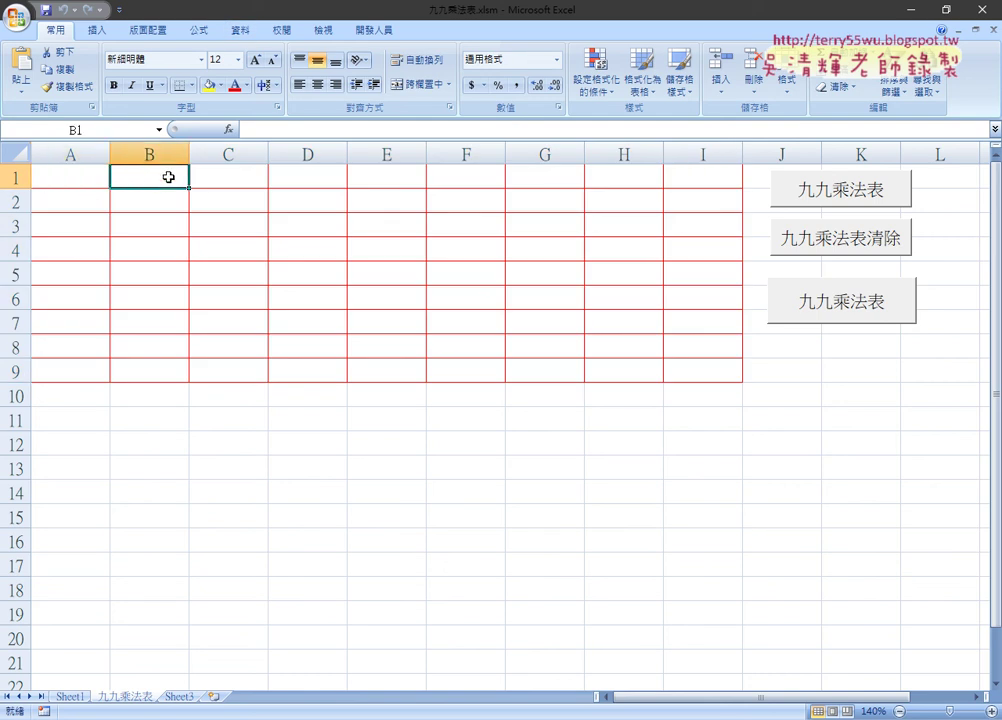
pyautogui.click(230, 178)
pyautogui.click(300, 176)
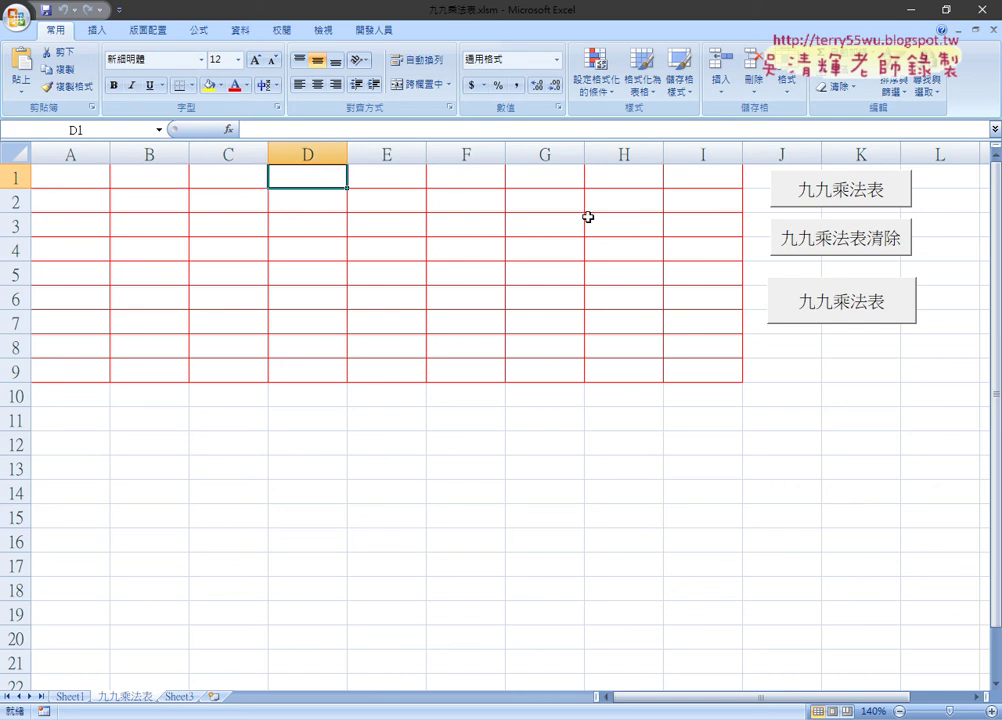
pyautogui.click(855, 197)
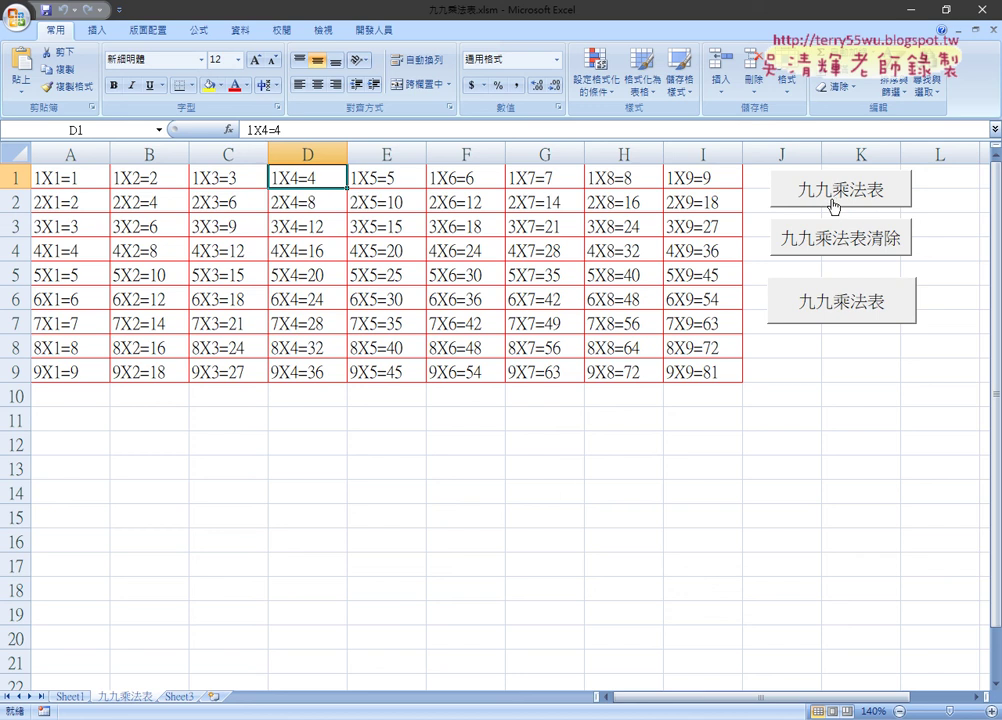
# - Open the table button's assigned macro code and reposition and enlarge the VBA editor window
pyautogui.rightClick(829, 194)
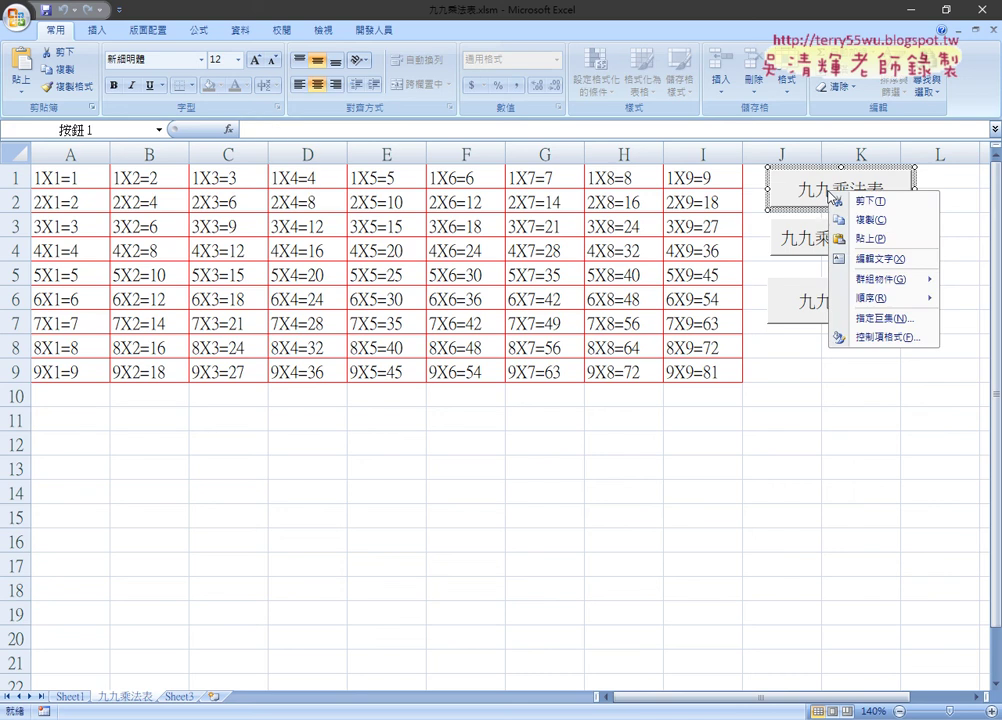
pyautogui.click(871, 319)
pyautogui.click(958, 227)
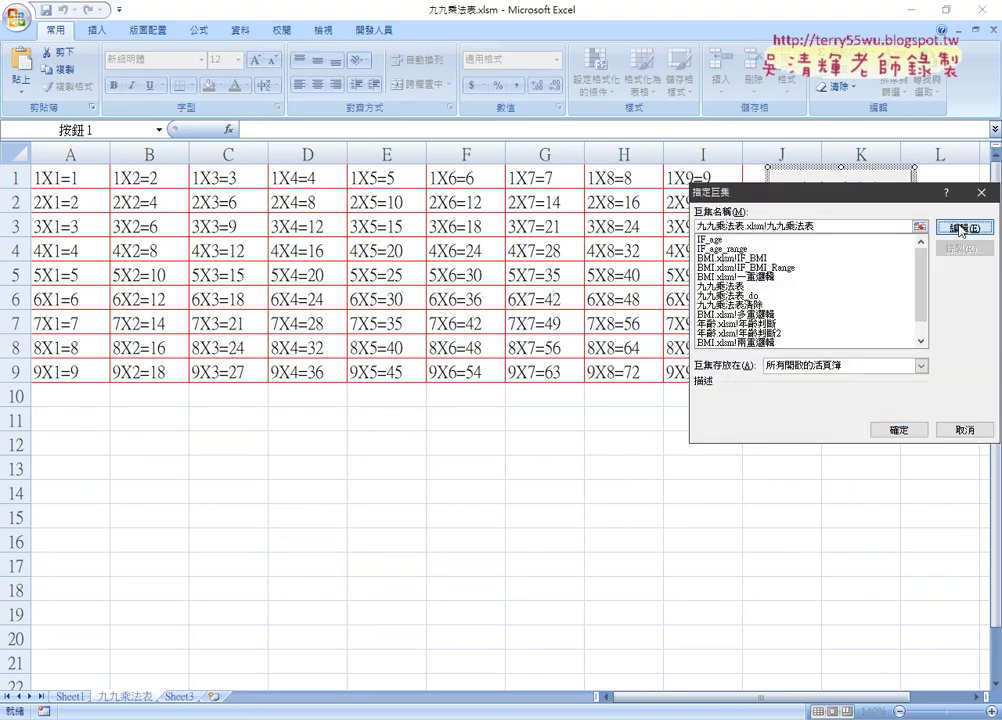
pyautogui.moveTo(578, 240); pyautogui.dragTo(481, 29)
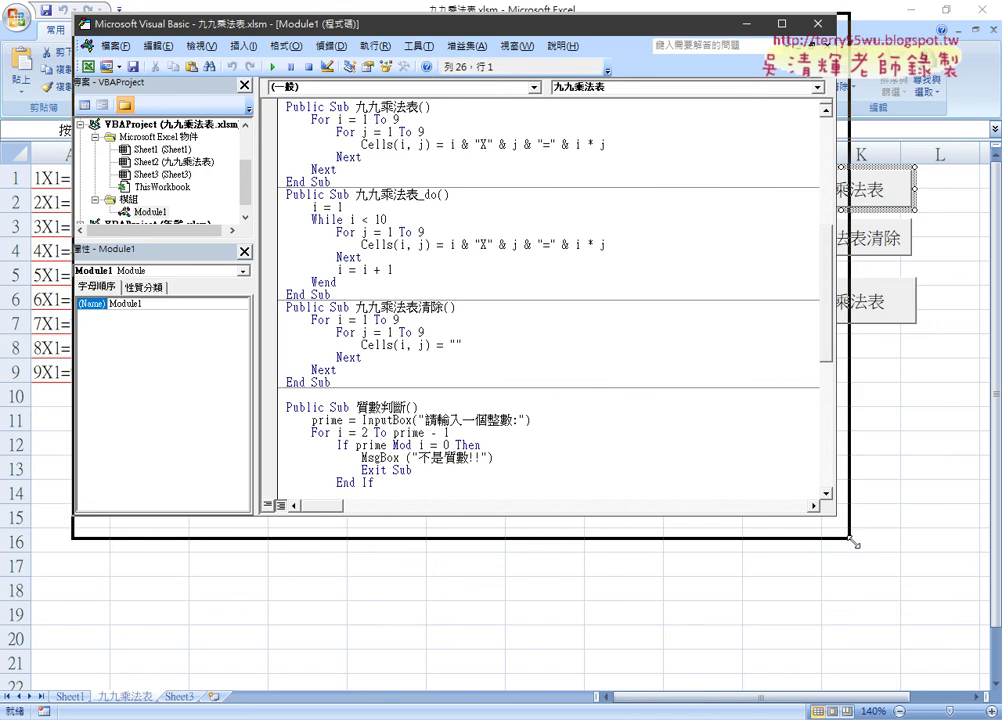
pyautogui.moveTo(835, 512); pyautogui.dragTo(907, 578)
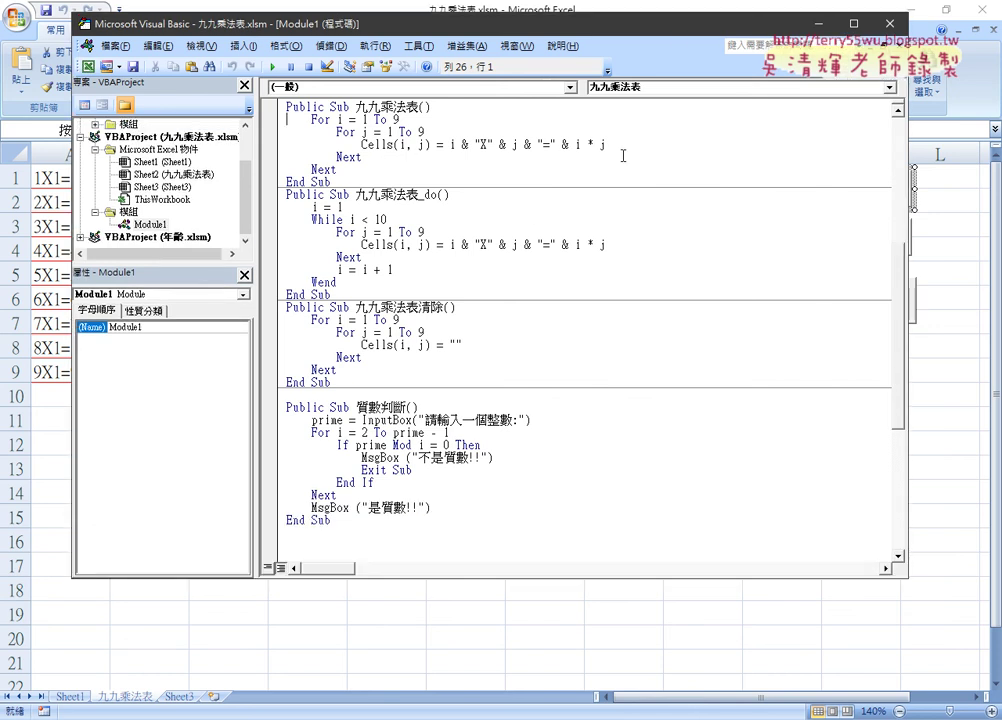
# - Highlight the nested For loops and mark column A's 1X1–9X1 in red, then clear the marks
pyautogui.moveTo(607, 145)
pyautogui.mouseDown()
pyautogui.moveTo(263, 118)
pyautogui.moveTo(361, 145)
pyautogui.mouseUp()
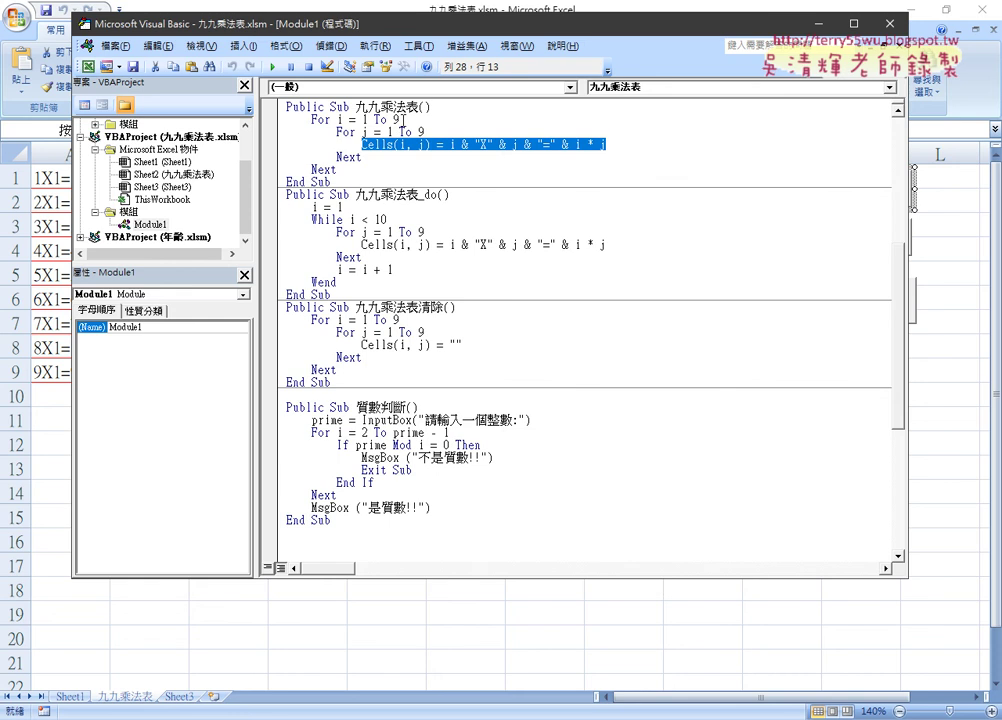
pyautogui.moveTo(312, 119); pyautogui.dragTo(401, 119)
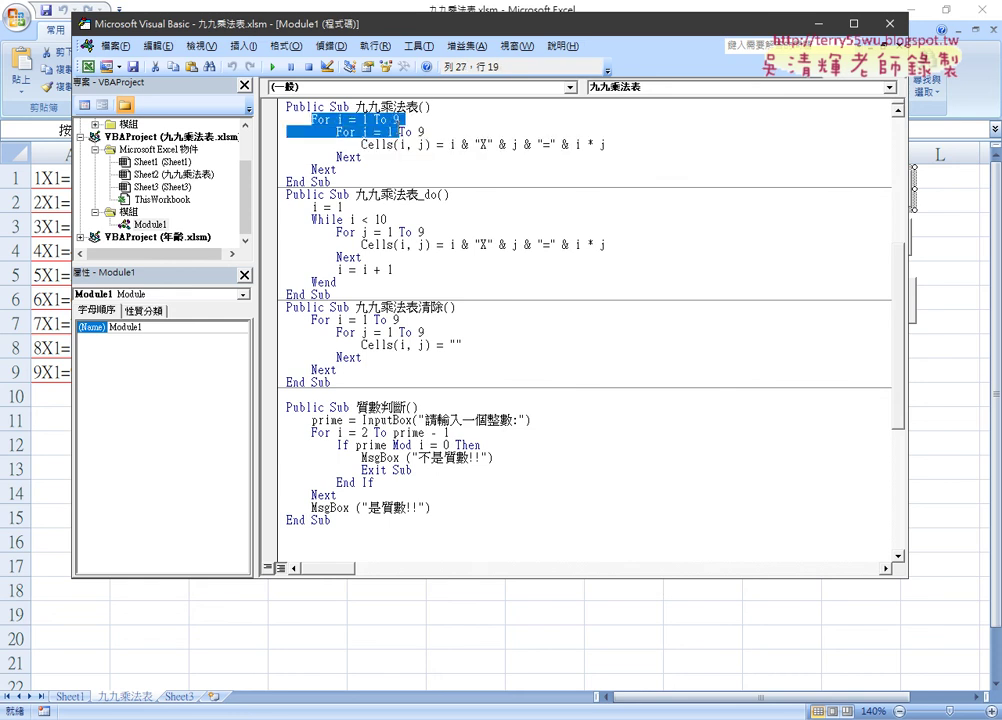
pyautogui.moveTo(318, 30); pyautogui.dragTo(444, 34)
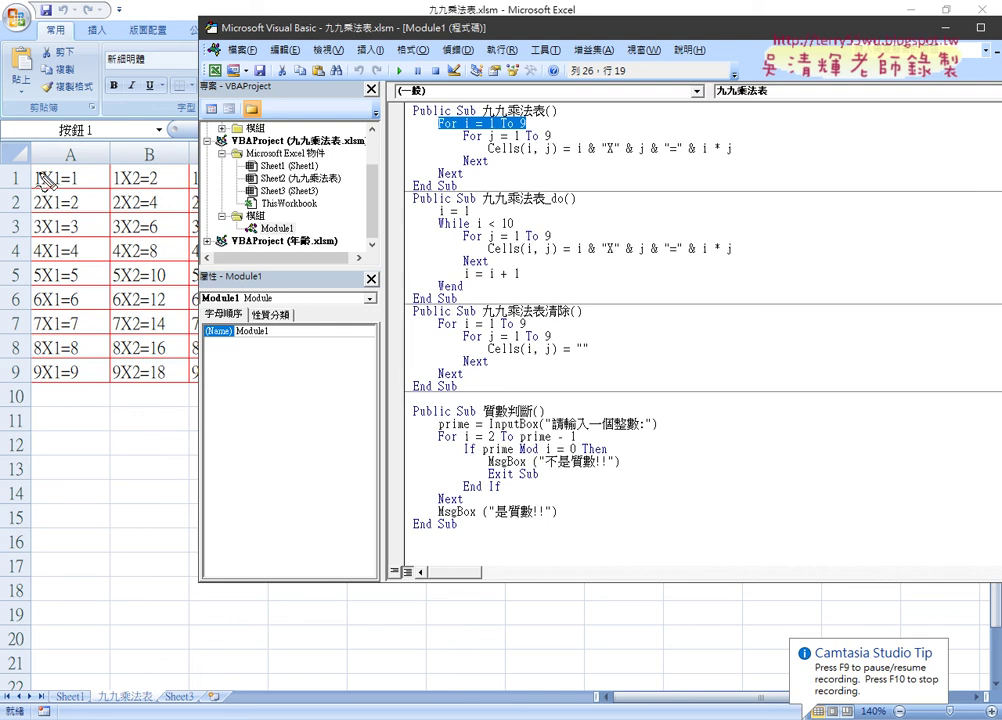
pyautogui.moveTo(43, 175)
pyautogui.mouseDown()
pyautogui.moveTo(36, 352)
pyautogui.moveTo(38, 160)
pyautogui.mouseUp()
pyautogui.moveTo(505, 141); pyautogui.dragTo(485, 147)
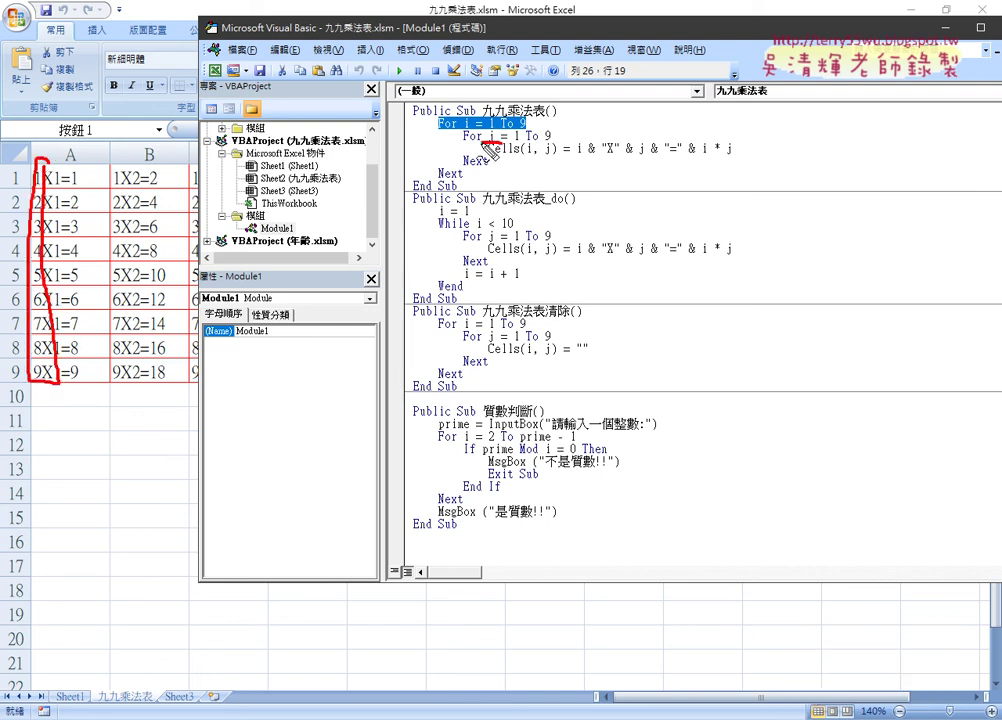
pyautogui.moveTo(58, 158); pyautogui.dragTo(75, 388)
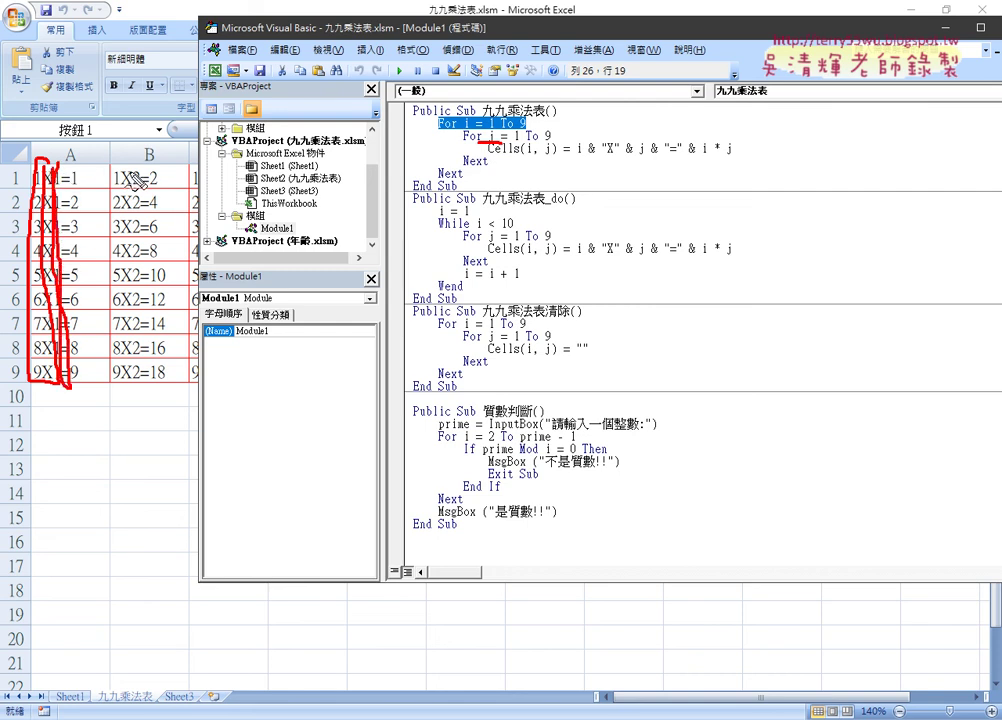
pyautogui.press('Escape')
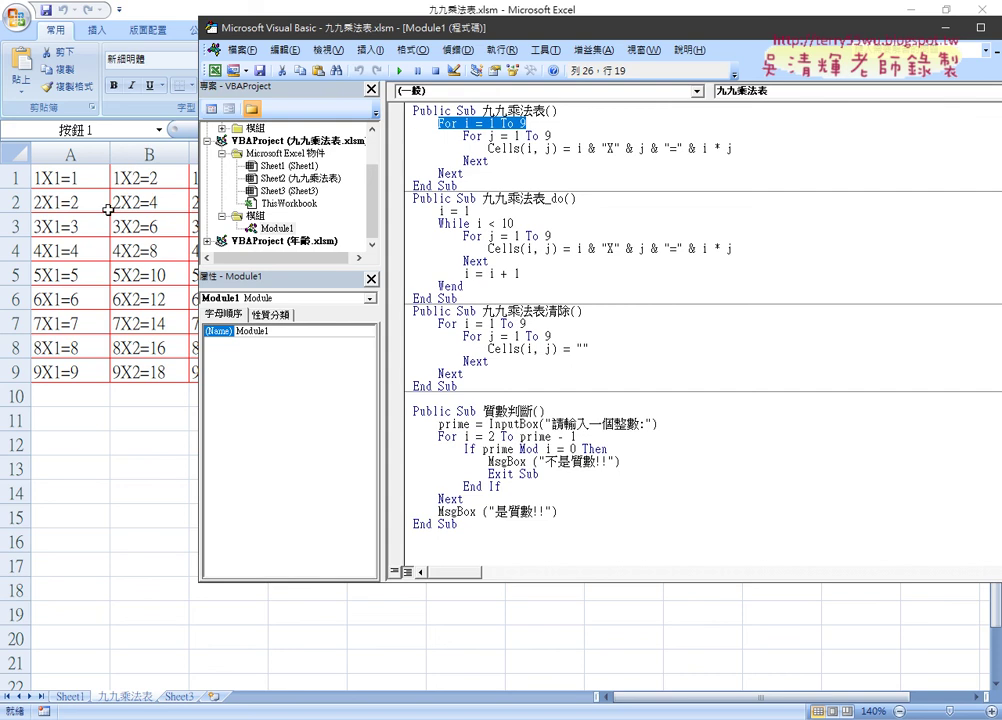
# - Return to the worksheet and reopen Visual Basic from the Developer tab
pyautogui.click(78, 178)
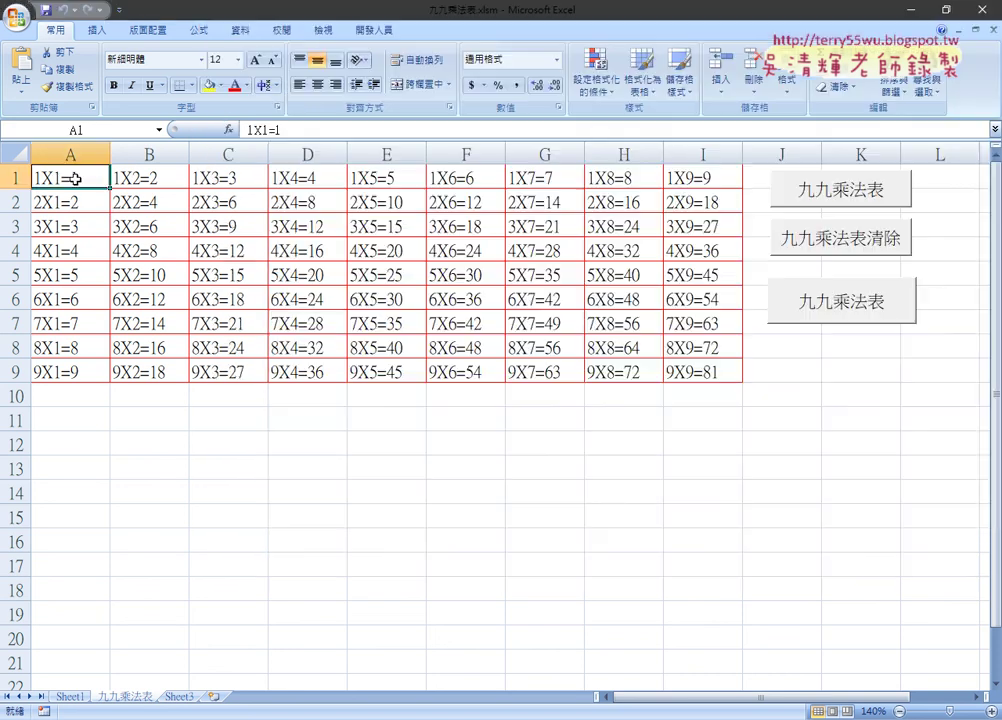
pyautogui.click(373, 30)
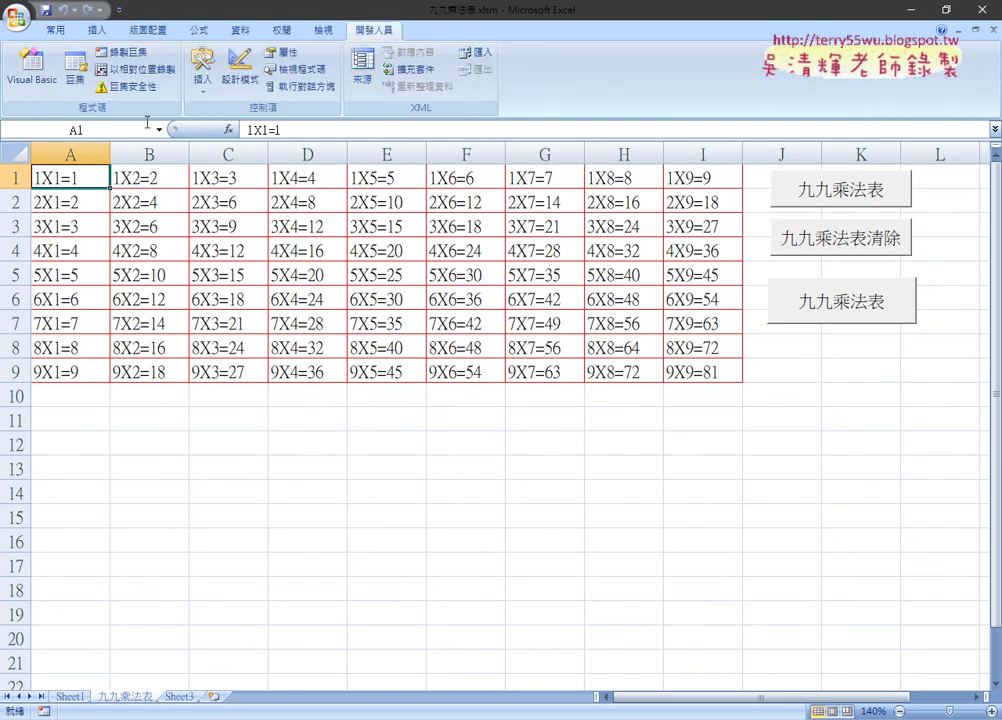
pyautogui.click(30, 65)
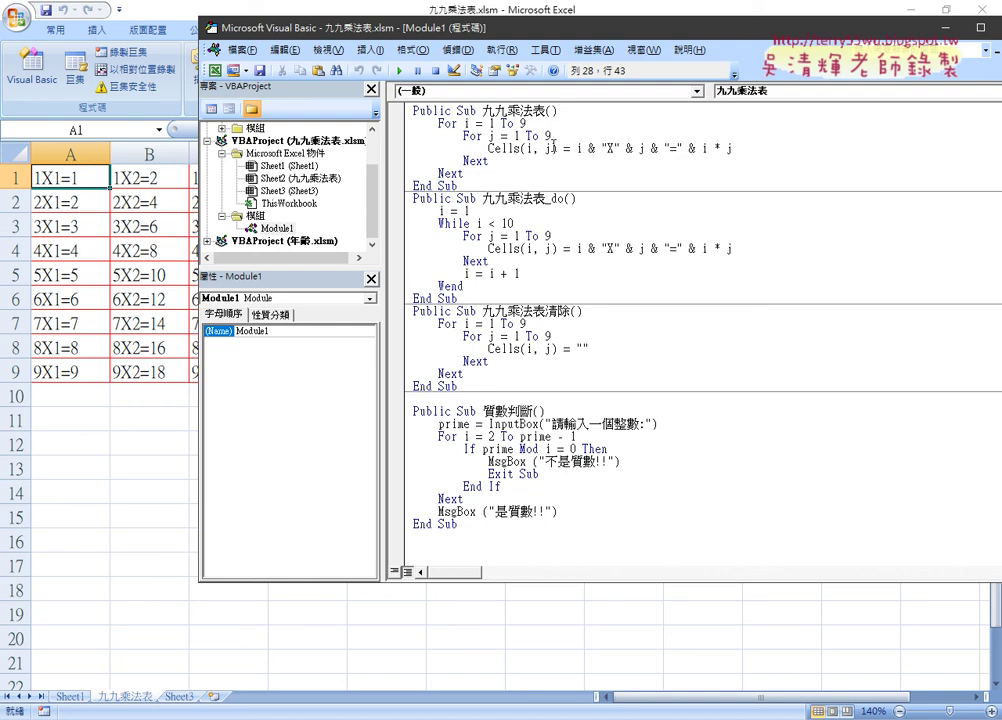
pyautogui.moveTo(557, 148); pyautogui.dragTo(488, 148)
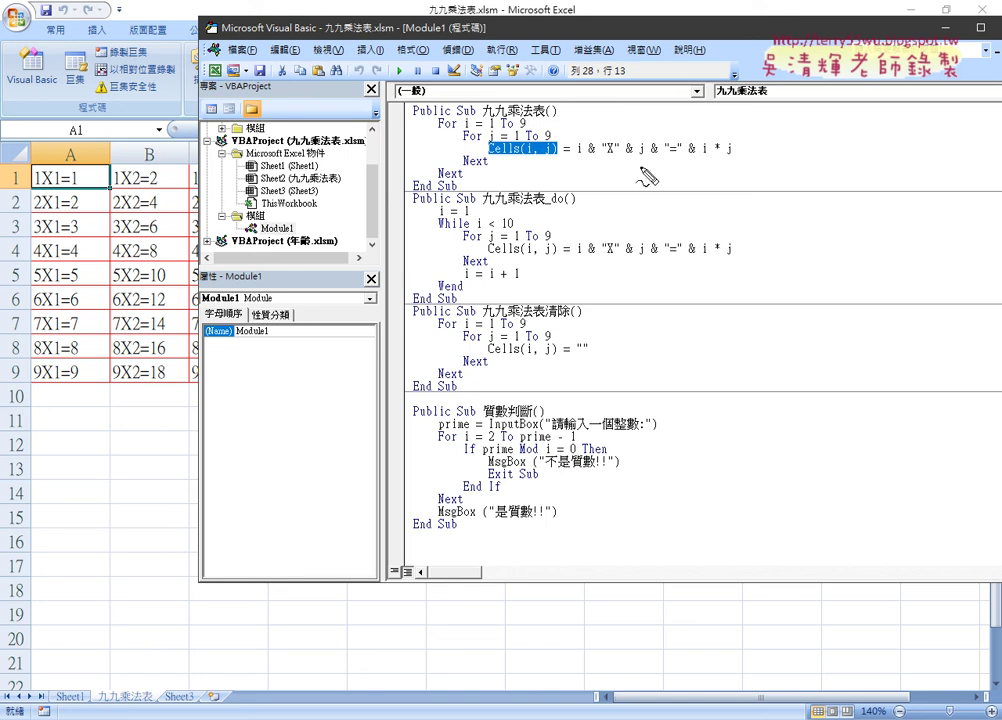
pyautogui.moveTo(27, 152)
pyautogui.mouseDown()
pyautogui.moveTo(27, 190)
pyautogui.moveTo(469, 150)
pyautogui.moveTo(515, 188)
pyautogui.mouseUp()
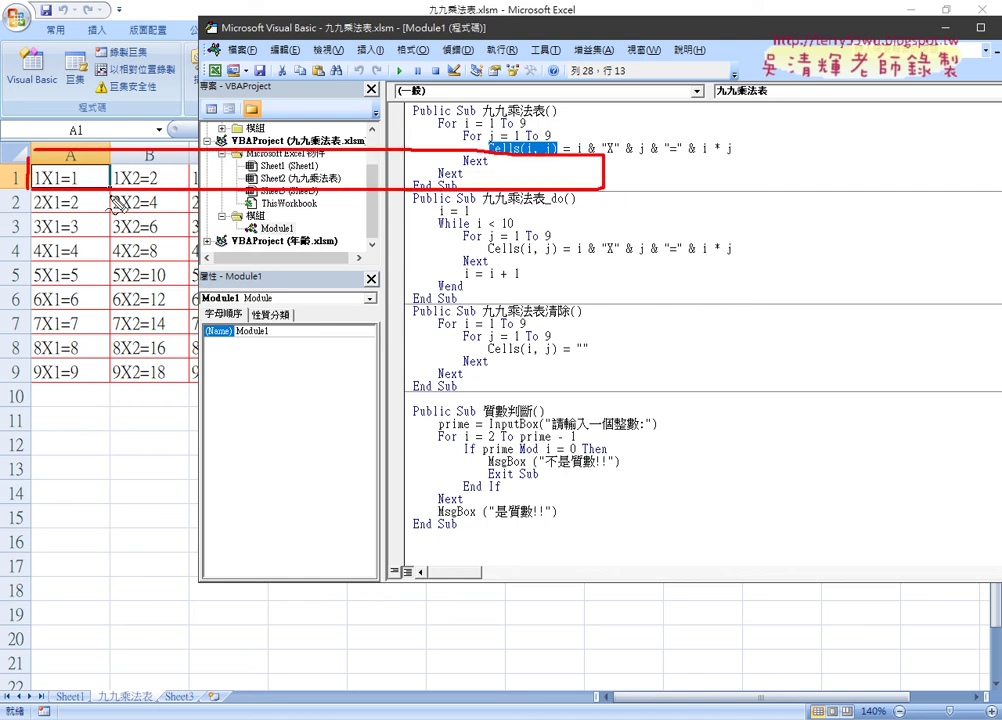
pyautogui.moveTo(34, 185); pyautogui.dragTo(62, 185)
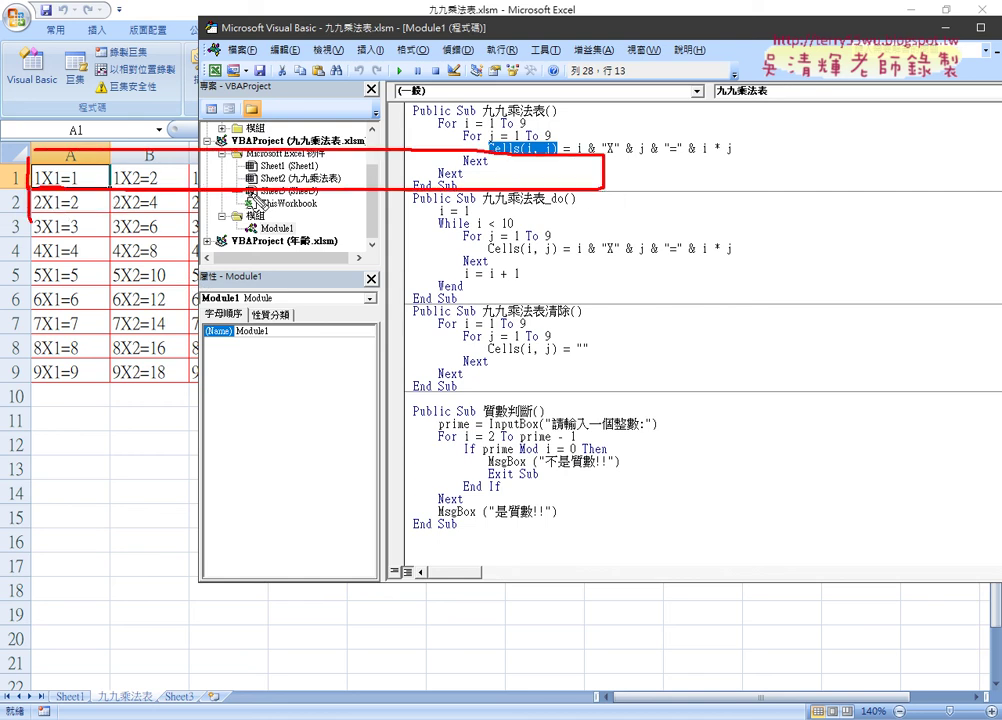
pyautogui.moveTo(598, 192); pyautogui.dragTo(26, 220)
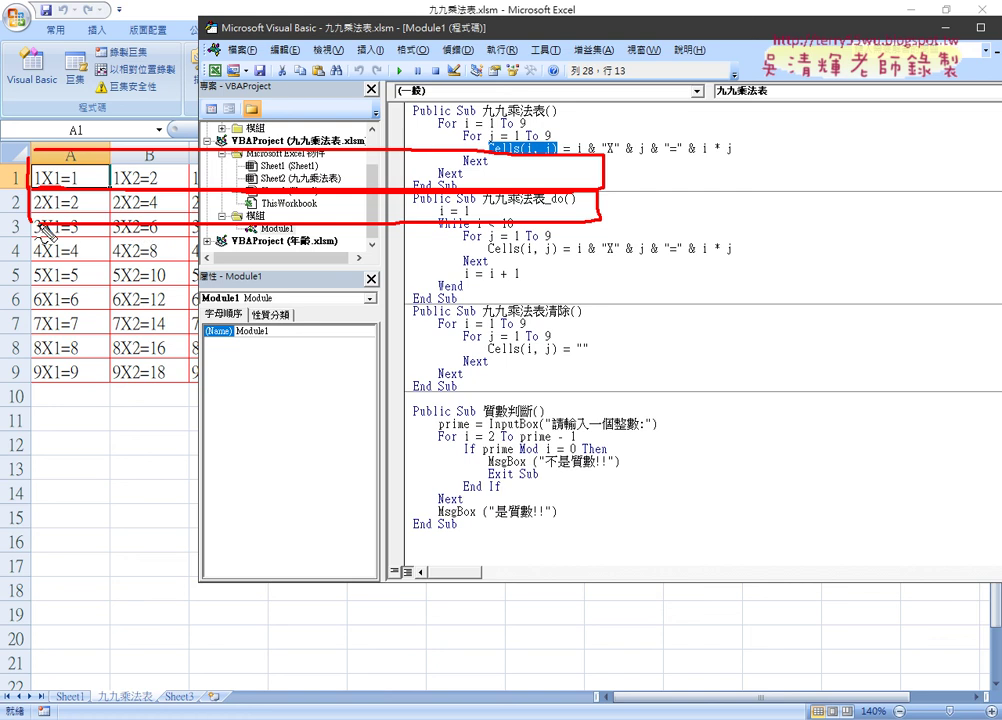
pyautogui.moveTo(604, 156); pyautogui.dragTo(740, 156)
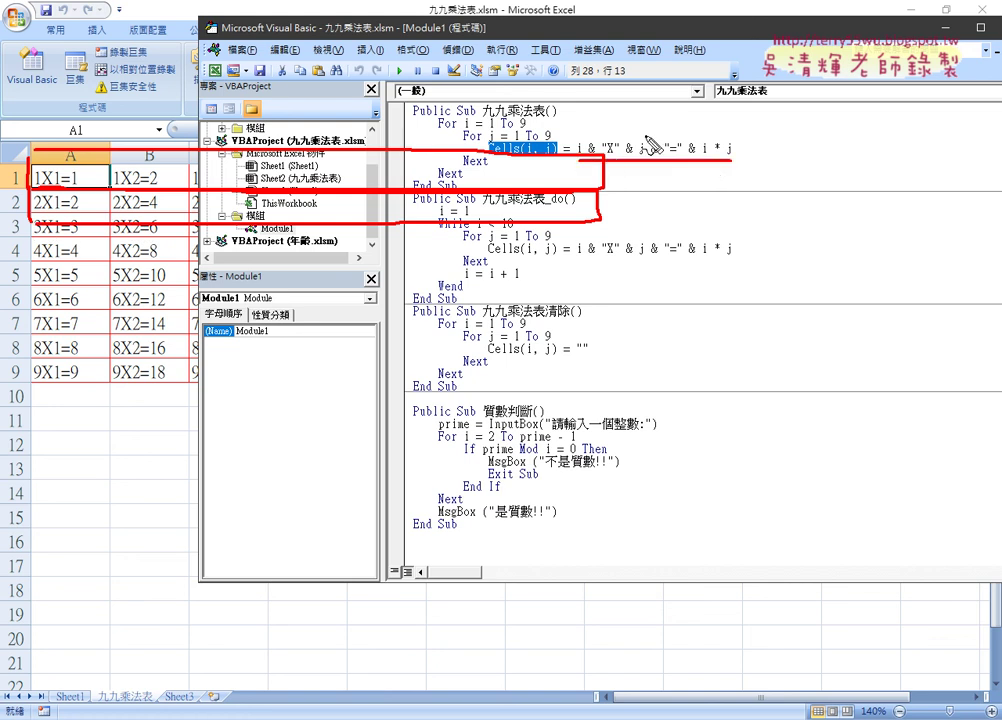
pyautogui.moveTo(645, 135); pyautogui.dragTo(512, 134)
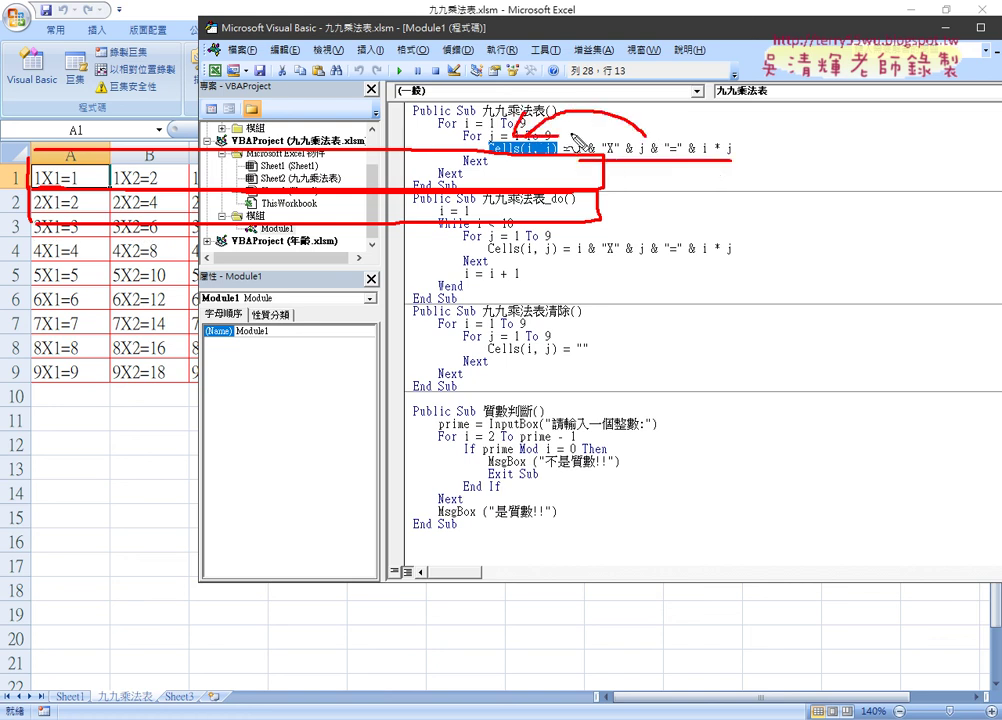
pyautogui.press('Escape')
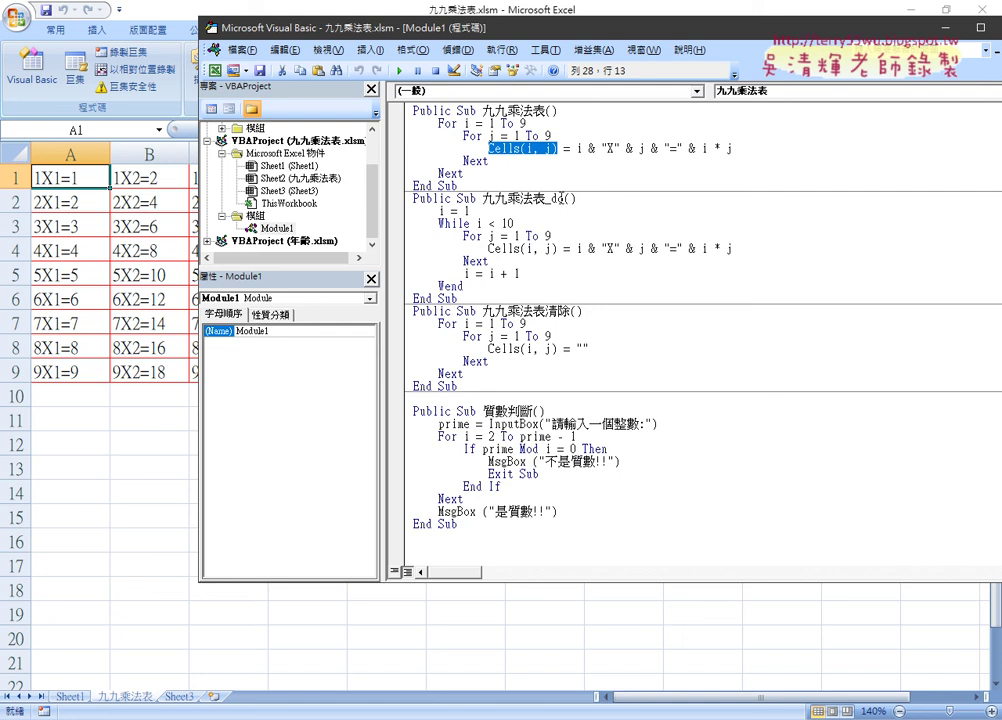
pyautogui.moveTo(566, 198)
pyautogui.mouseDown()
pyautogui.moveTo(546, 199)
pyautogui.moveTo(552, 205)
pyautogui.mouseUp()
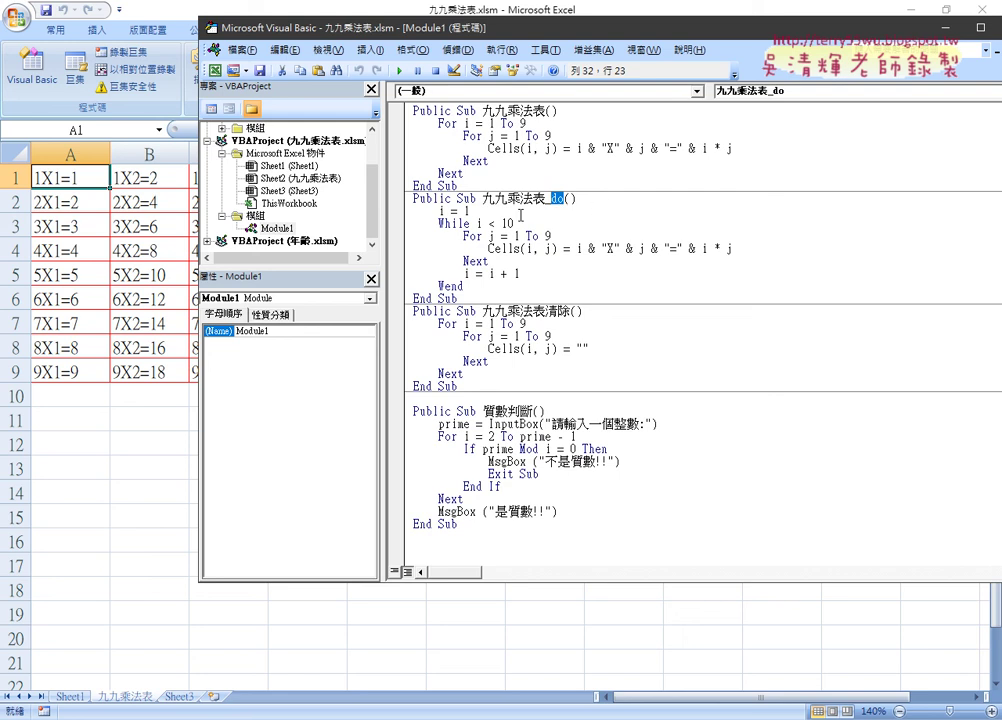
pyautogui.doubleClick(469, 223)
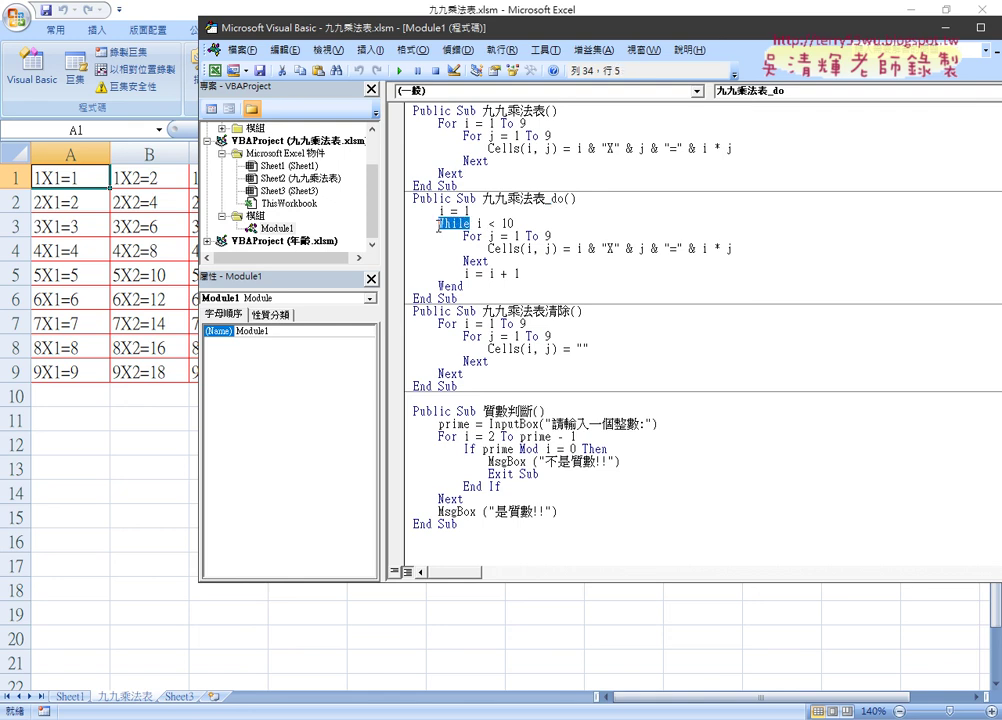
pyautogui.click(464, 285)
pyautogui.doubleClick(463, 285)
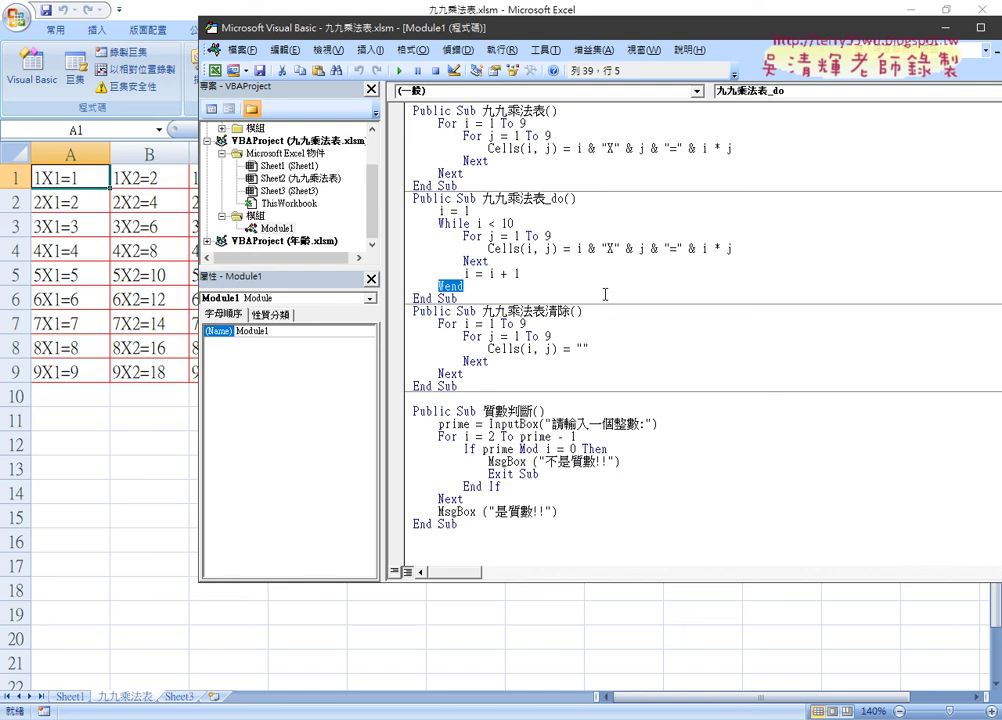
pyautogui.press('Up')
pyautogui.press('Up')
pyautogui.press('Up')
pyautogui.write('D')
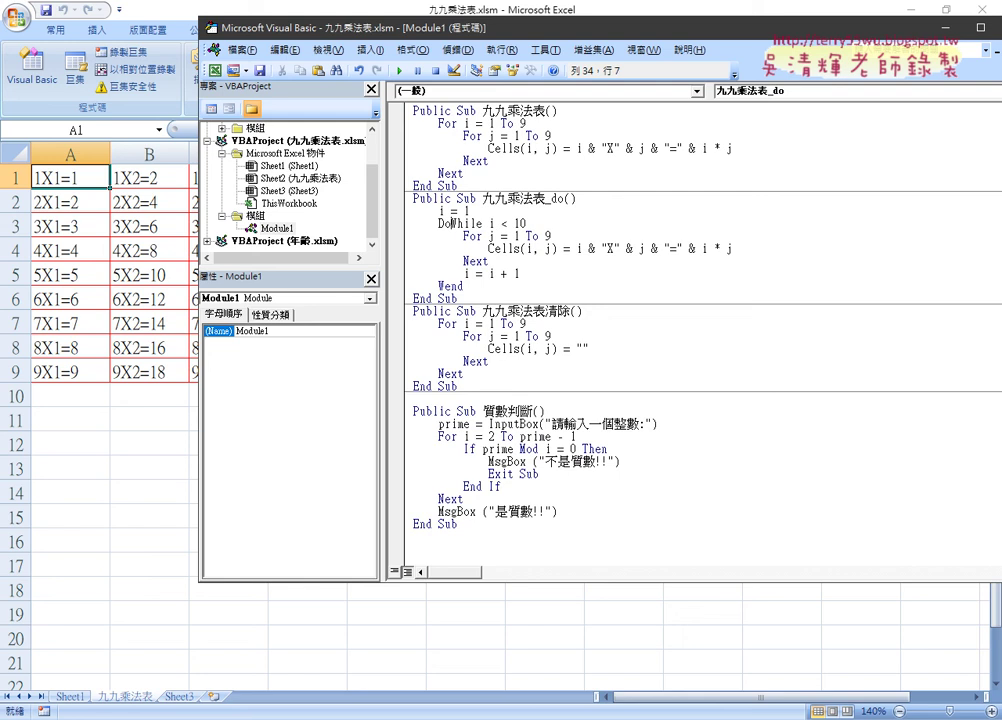
pyautogui.write('o')
pyautogui.press('Down')
pyautogui.press('Down')
pyautogui.press('Down')
pyautogui.press('Down')
pyautogui.press('Down')
pyautogui.press('Delete')
pyautogui.press('Delete')
pyautogui.press('Delete')
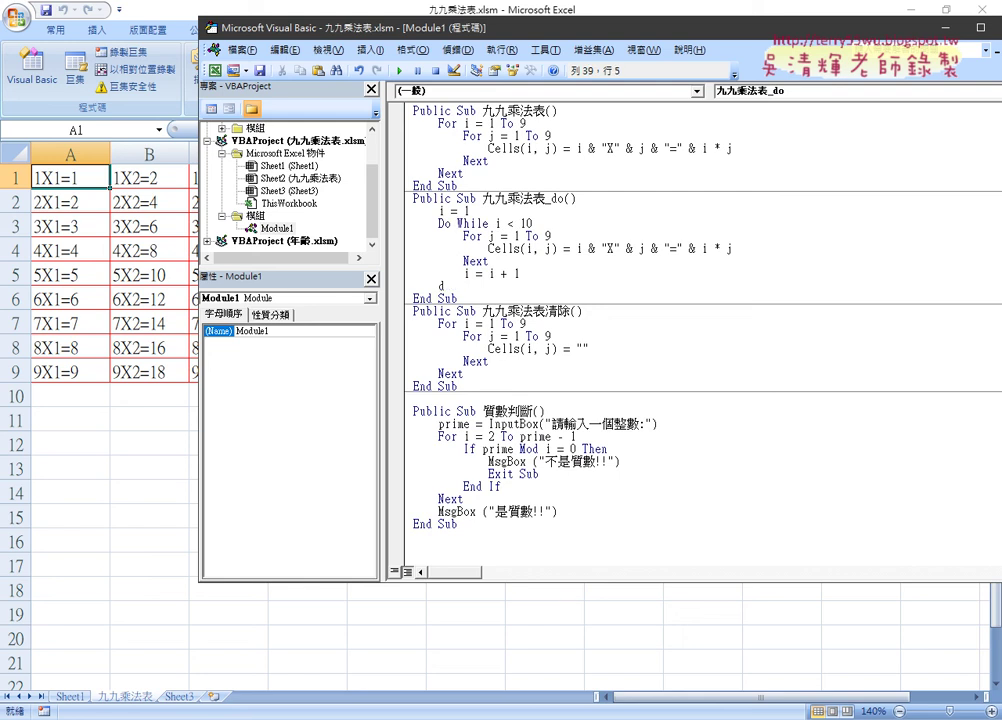
pyautogui.write('lo')
pyautogui.write('op')
pyautogui.click(568, 382)
pyautogui.moveTo(464, 286)
pyautogui.mouseDown()
pyautogui.moveTo(448, 286)
pyautogui.moveTo(424, 238)
pyautogui.mouseUp()
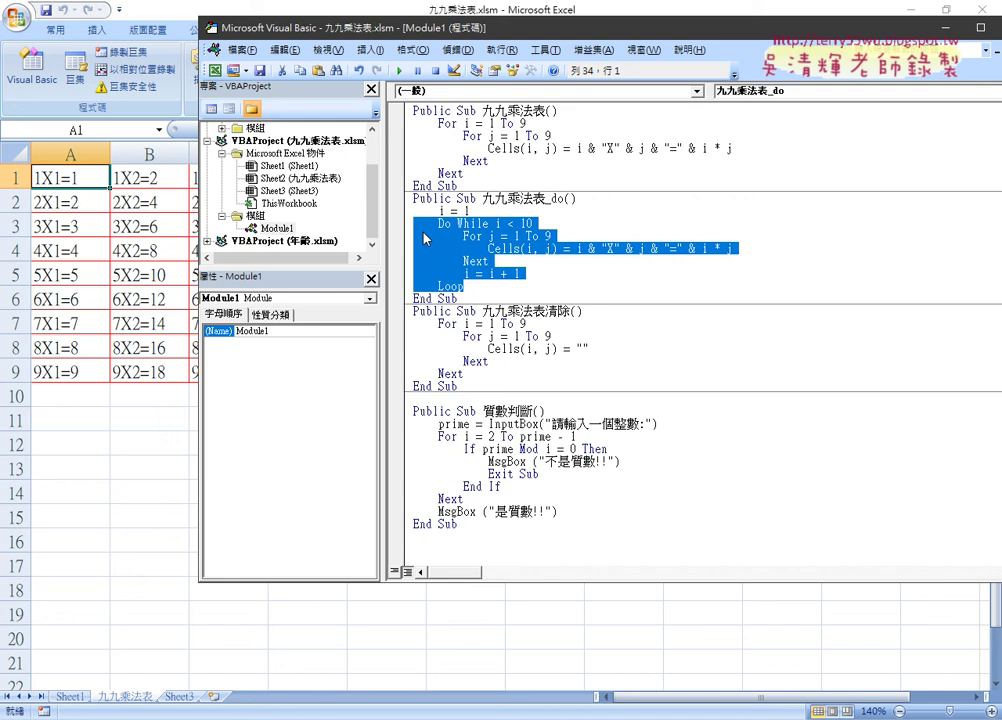
pyautogui.hotkey('ctrl', 'z')
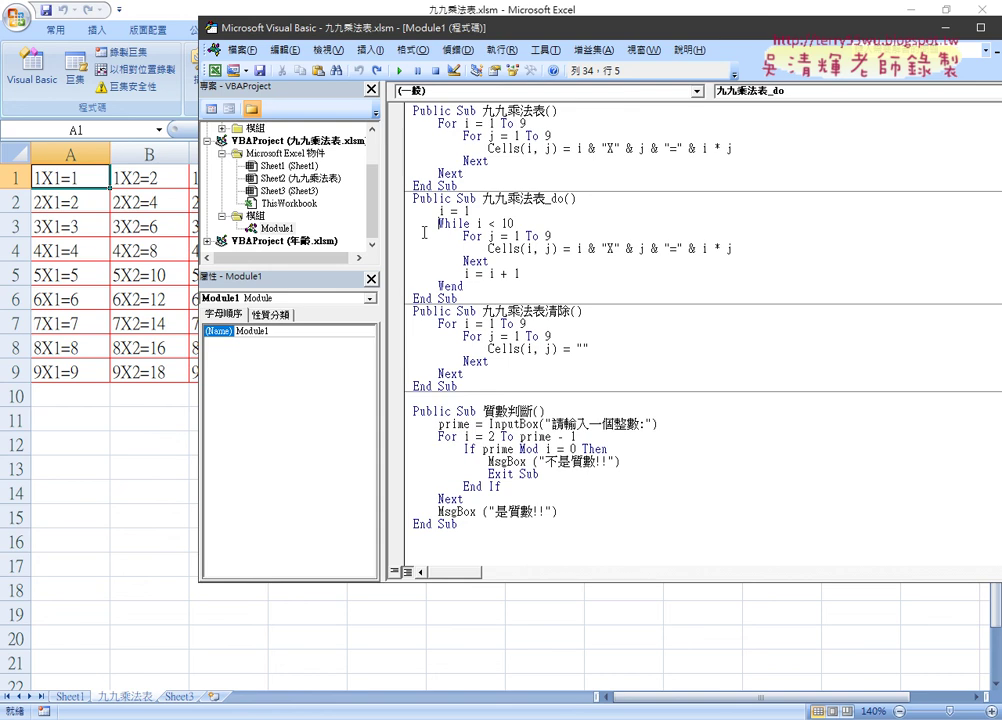
# - Change 九九乘法表_do's While i < 10 … Wend block into Do While i < 10 … Loop
pyautogui.hotkey('ctrl', 'y')
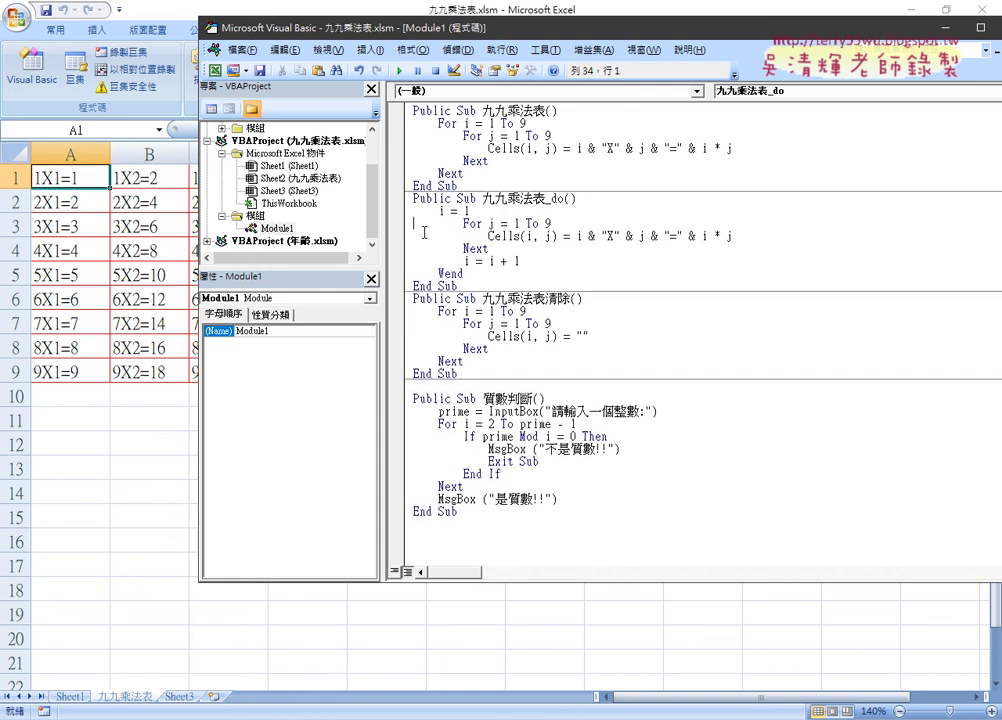
pyautogui.hotkey('ctrl', 'y')
pyautogui.hotkey('ctrl', 'z')
pyautogui.hotkey('ctrl', 'z')
pyautogui.write('dWhile i < 10')
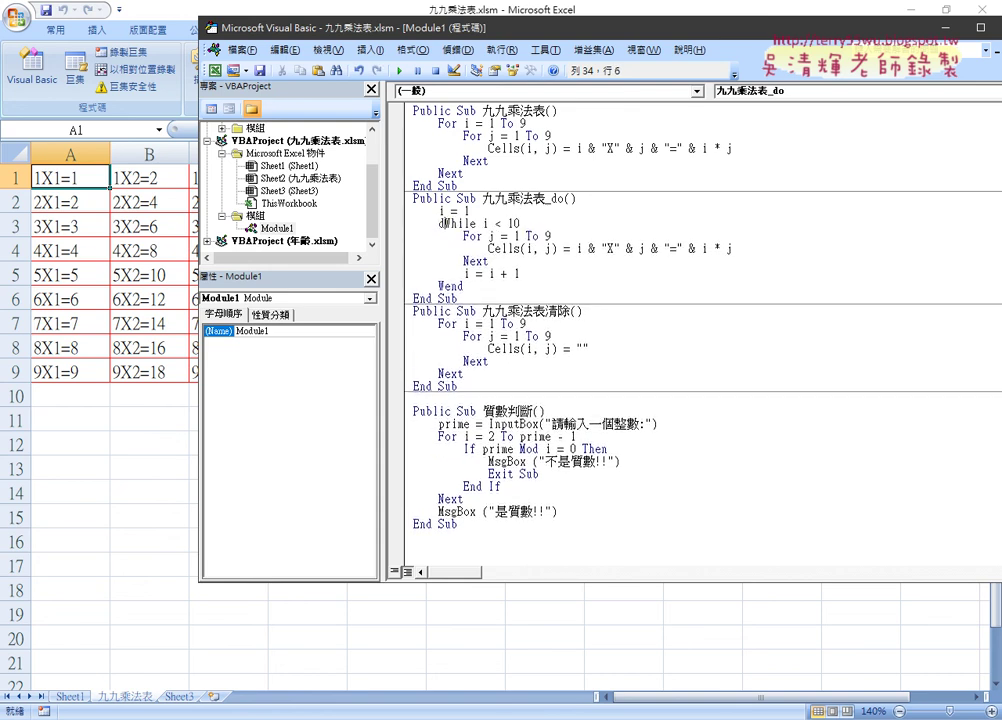
pyautogui.write('o')
pyautogui.press('Down')
pyautogui.press('Down')
pyautogui.press('Down')
pyautogui.press('Down')
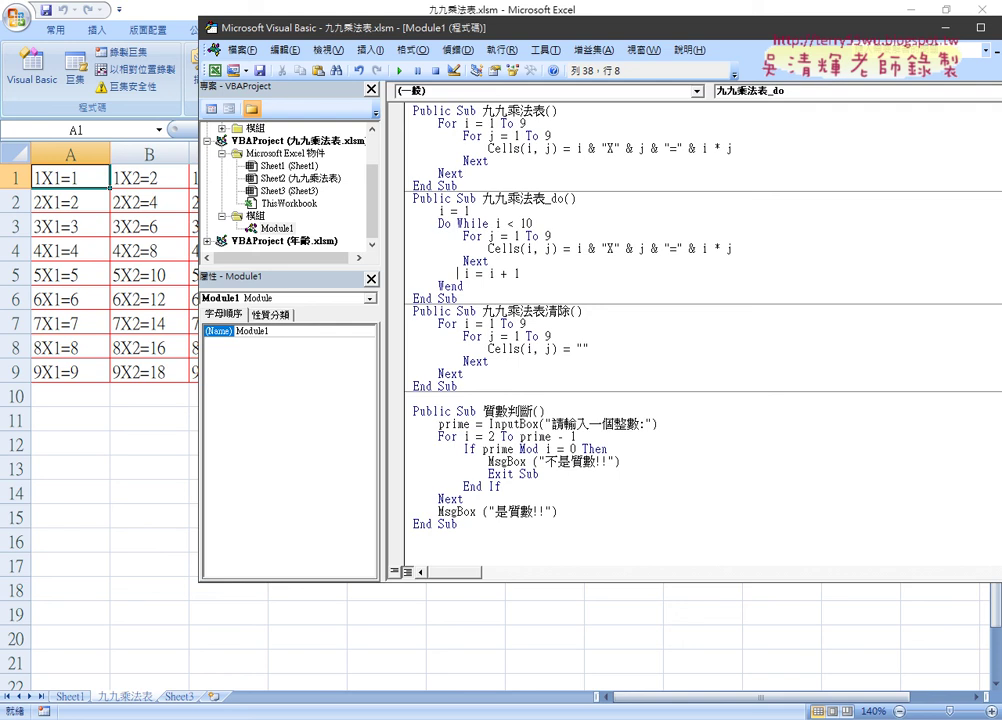
pyautogui.press('Down')
pyautogui.press('Left')
pyautogui.press('Left')
pyautogui.press('Left')
pyautogui.press('BackSpace')
pyautogui.press('BackSpace')
pyautogui.press('BackSpace')
pyautogui.press('BackSpace')
pyautogui.write('l')
pyautogui.write('oop')
# - Clear the table with 九九乘法表清除, then refill it by running 九九乘法表_do
pyautogui.click(530, 349)
pyautogui.click(399, 71)
pyautogui.moveTo(382, 131); pyautogui.dragTo(342, 134)
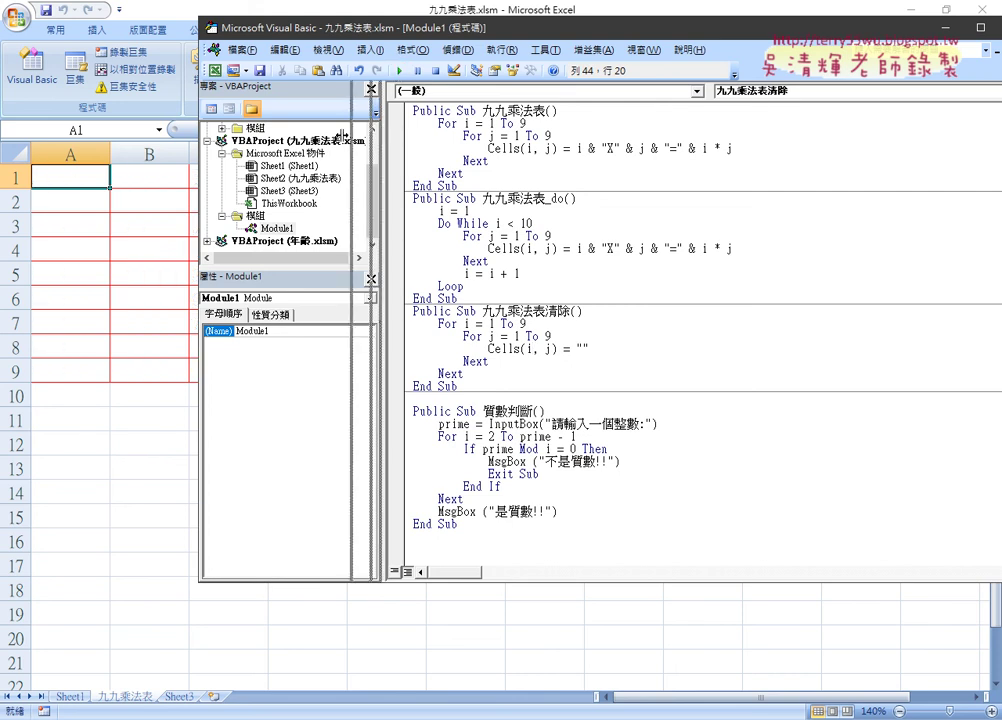
pyautogui.moveTo(274, 30); pyautogui.dragTo(604, 30)
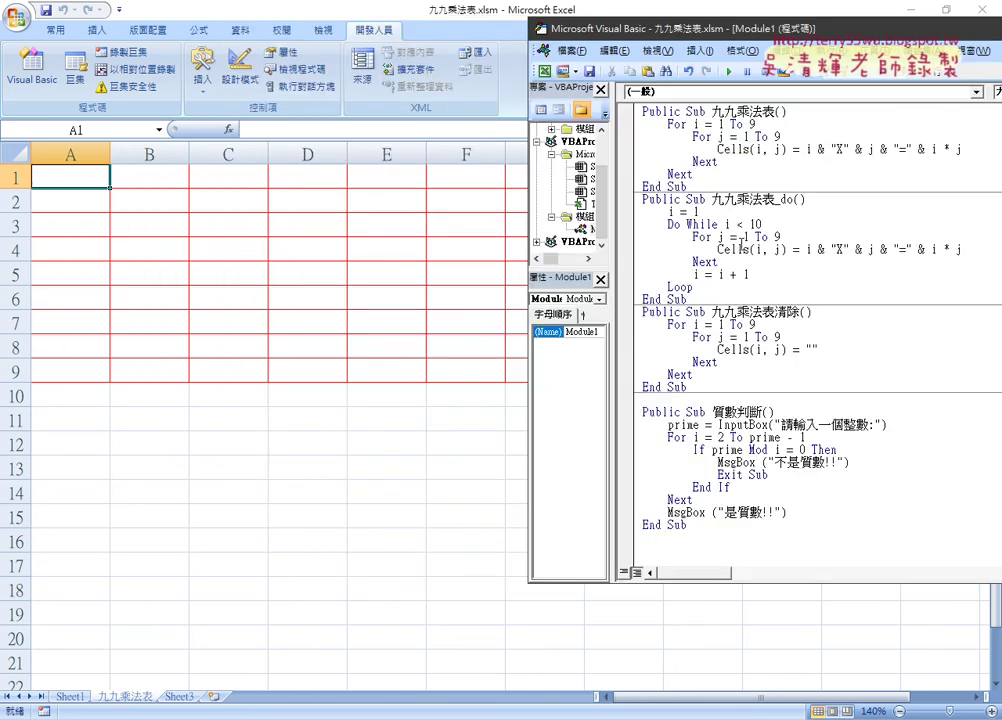
pyautogui.press('F5')
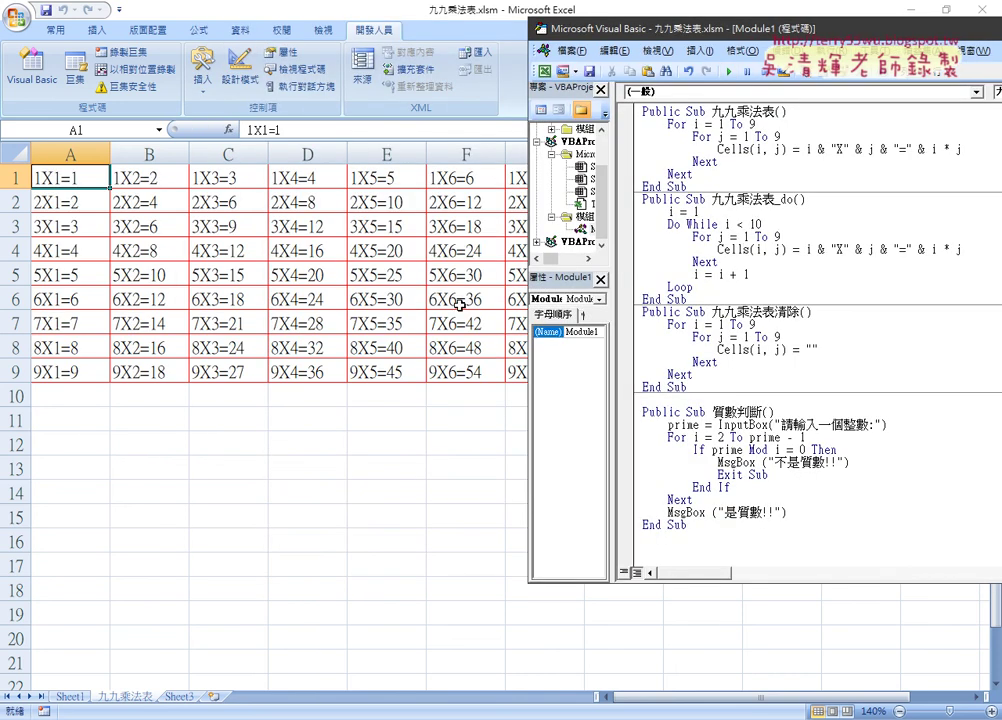
pyautogui.click(405, 463)
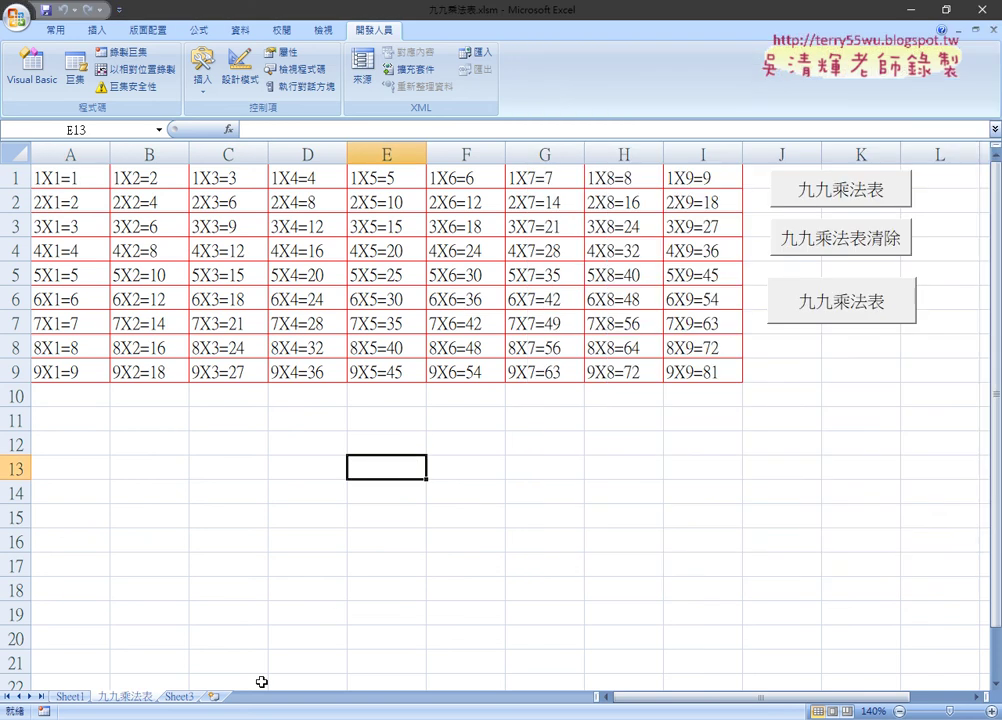
# - On Sheet3, delete the old number and result in B1:B2
pyautogui.click(183, 697)
pyautogui.moveTo(380, 196); pyautogui.dragTo(365, 230)
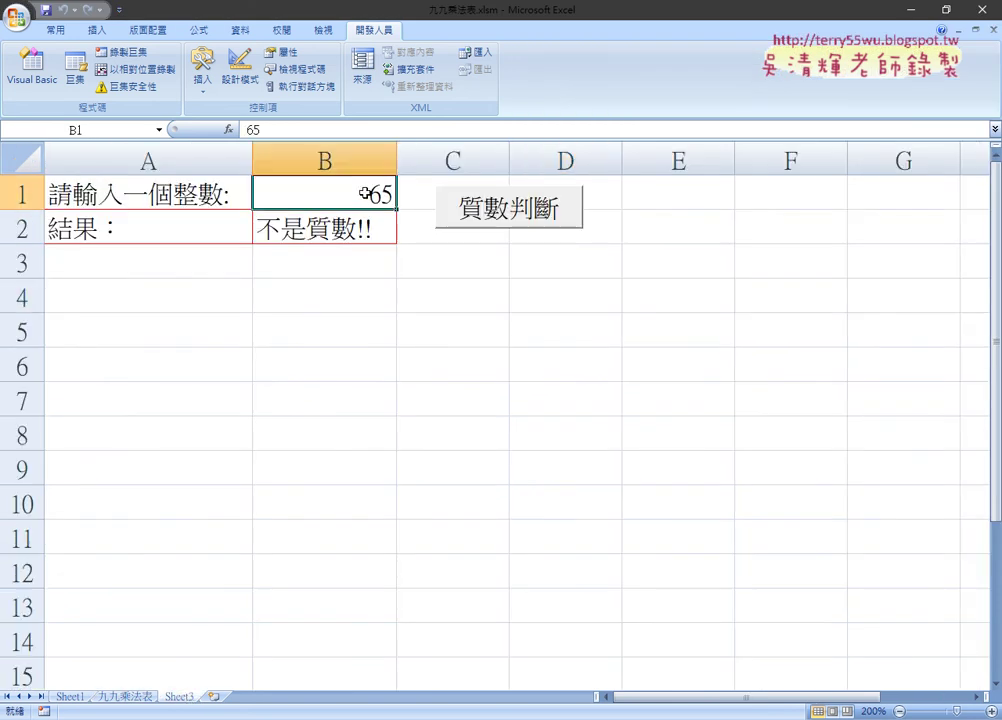
pyautogui.press('Delete')
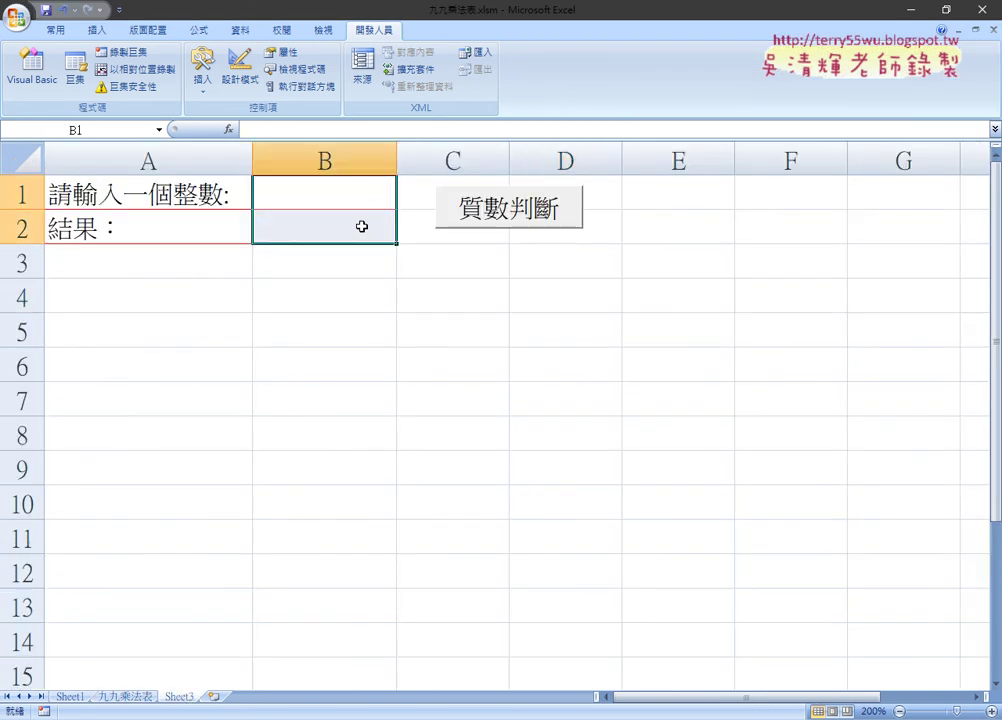
pyautogui.click(425, 432)
# - Enter 53 in B1 as the number to test, then select result cell B2
pyautogui.click(330, 195)
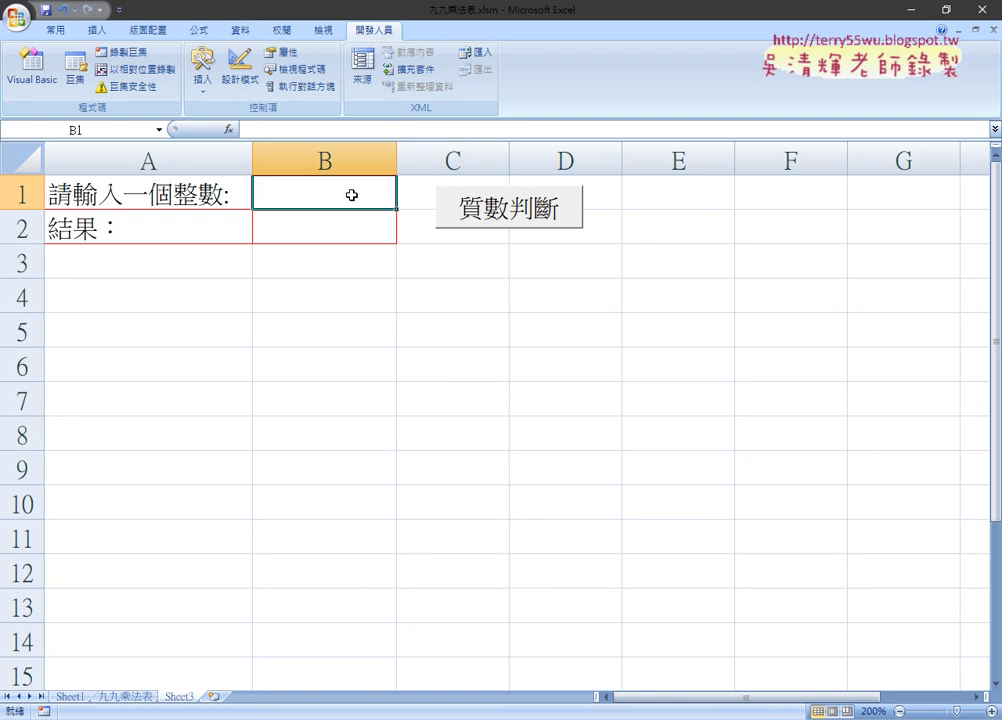
pyautogui.write('5')
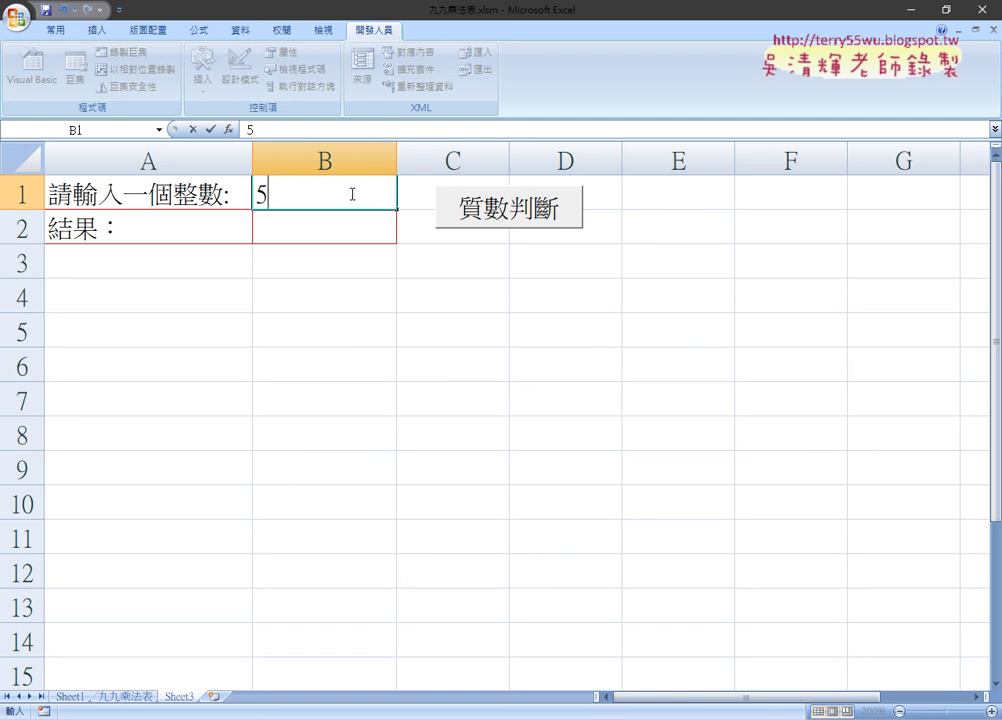
pyautogui.write('3')
pyautogui.click(527, 285)
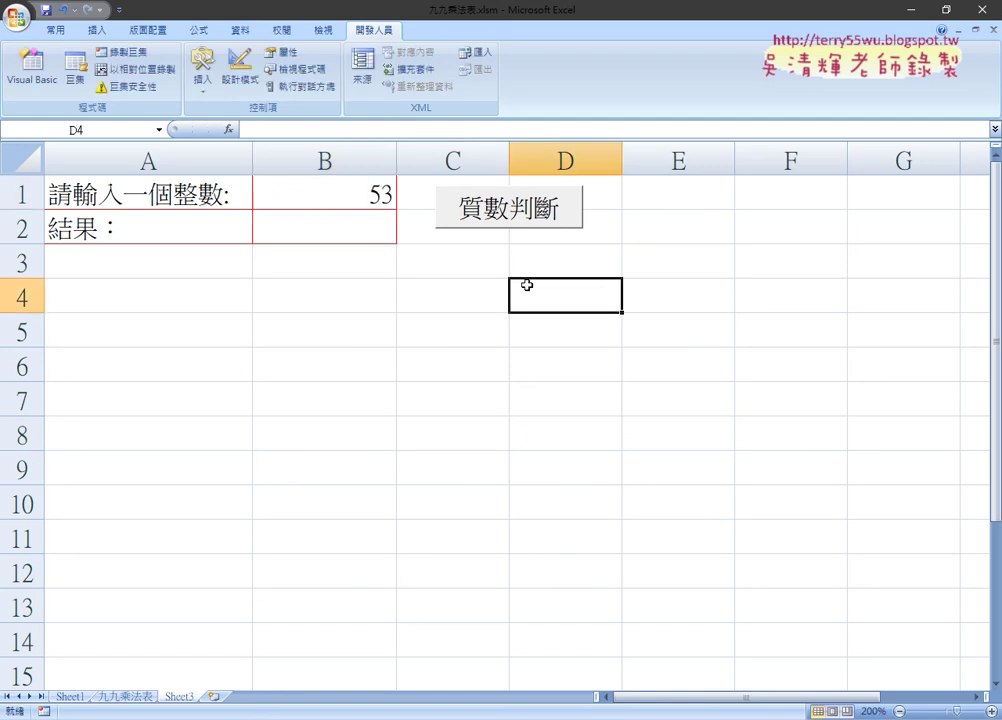
pyautogui.click(329, 197)
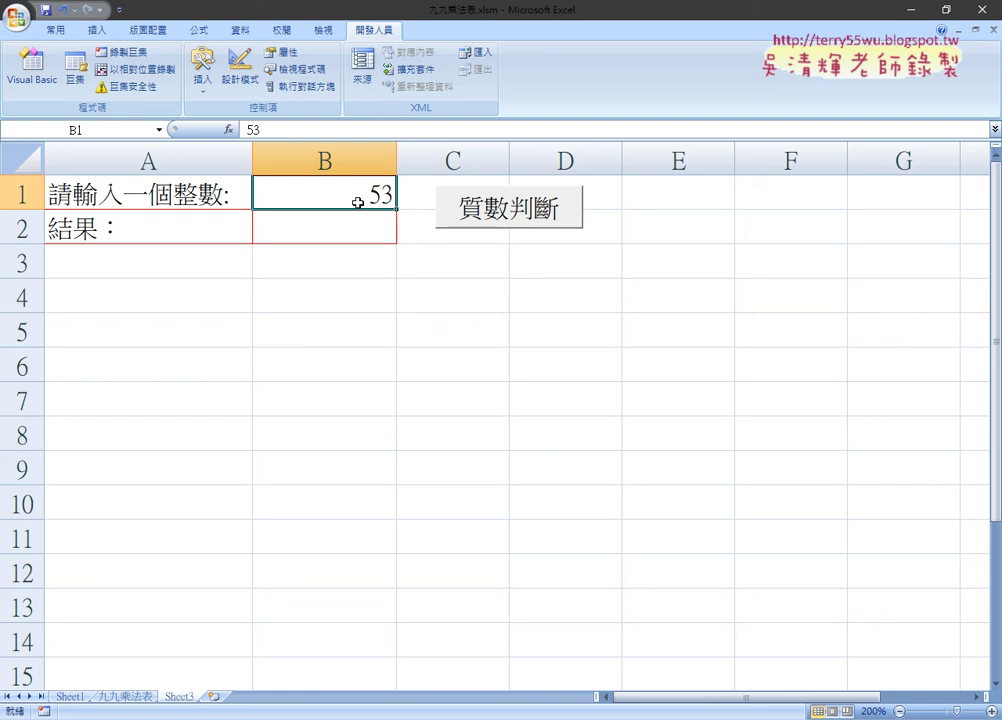
pyautogui.click(350, 230)
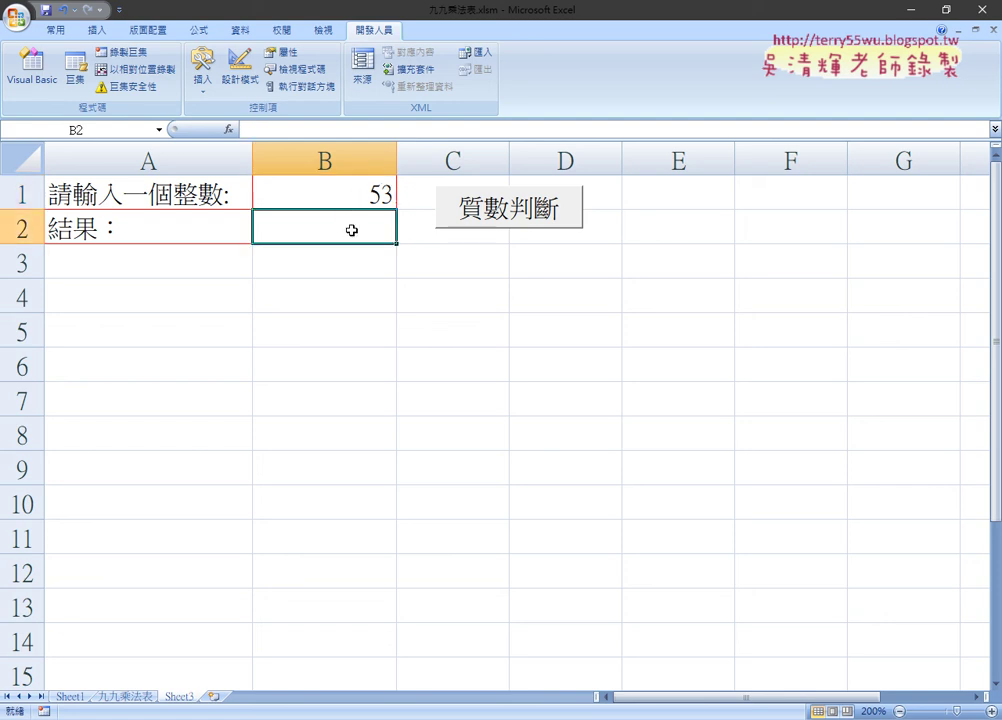
pyautogui.click(508, 214)
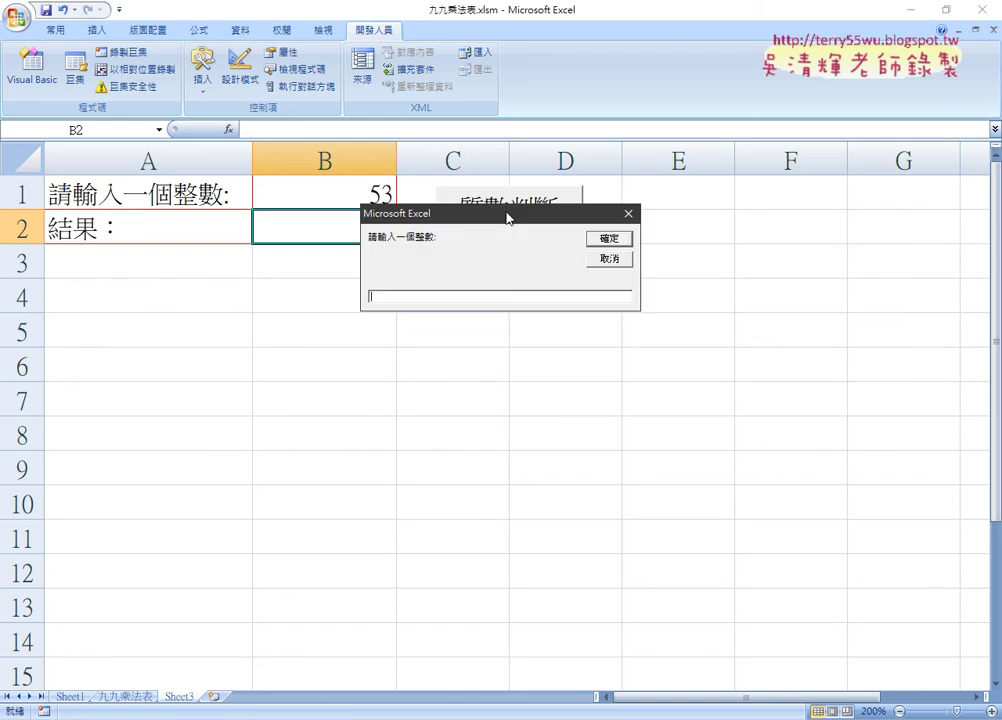
pyautogui.moveTo(508, 217); pyautogui.dragTo(639, 130)
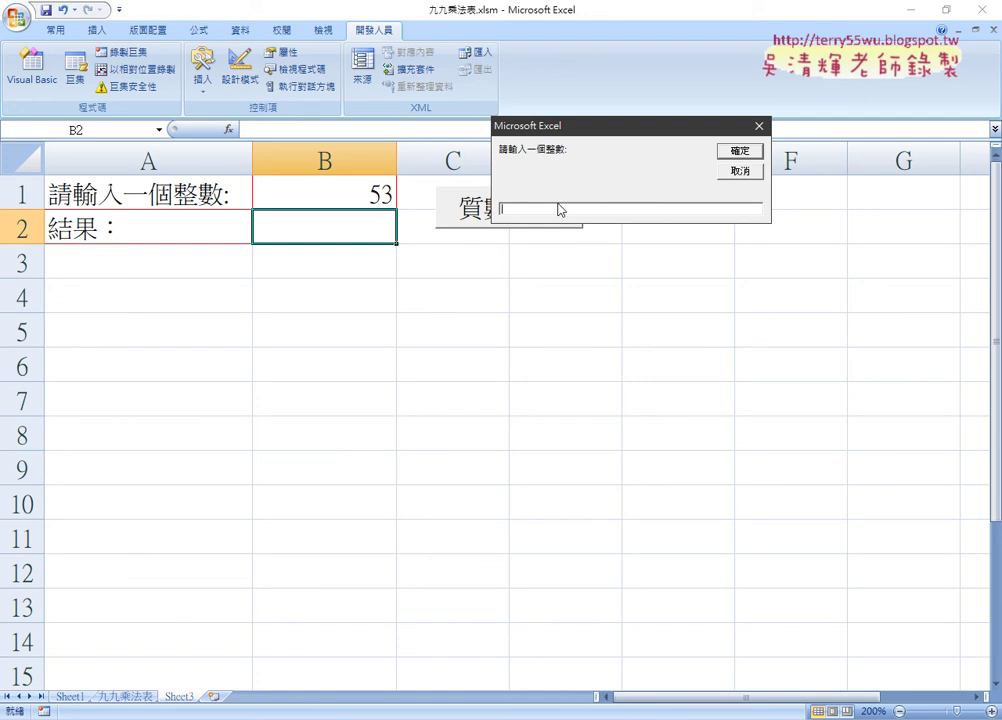
pyautogui.write('53')
pyautogui.press('Return')
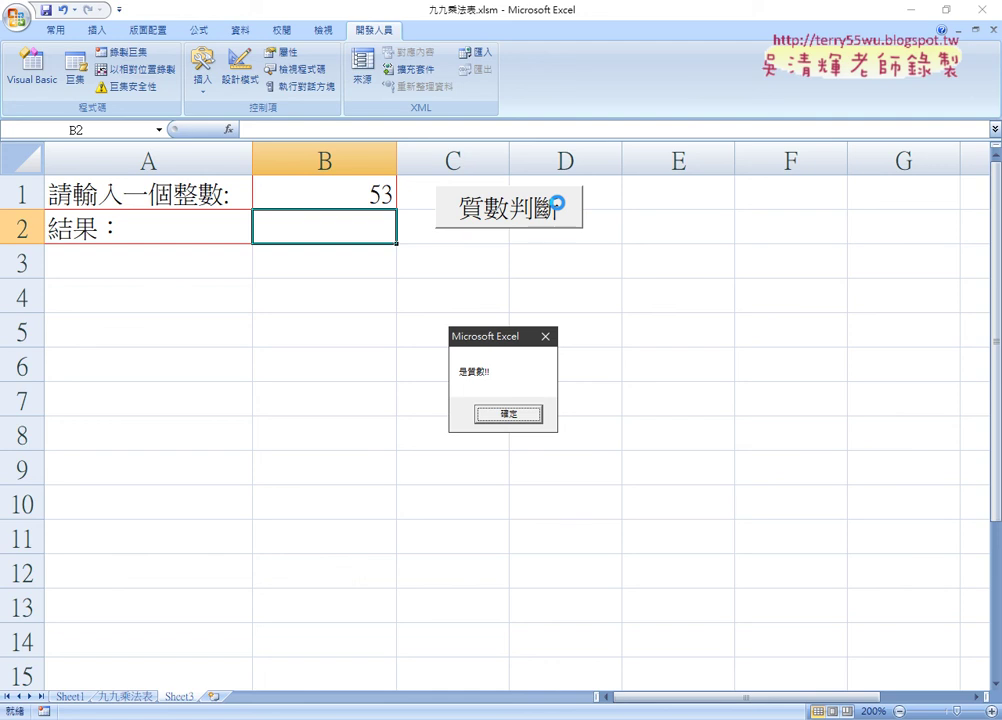
# - Open the macro assigned to the 質數判斷 button in the VBA editor
pyautogui.click(507, 413)
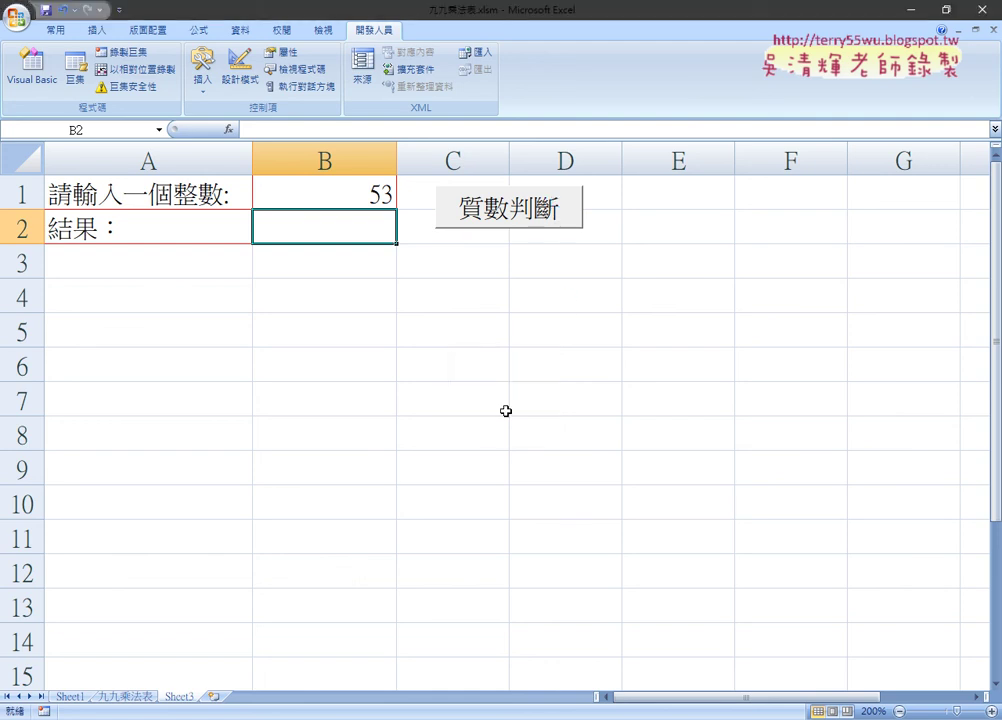
pyautogui.click(527, 222)
pyautogui.rightClick(527, 222)
pyautogui.click(580, 343)
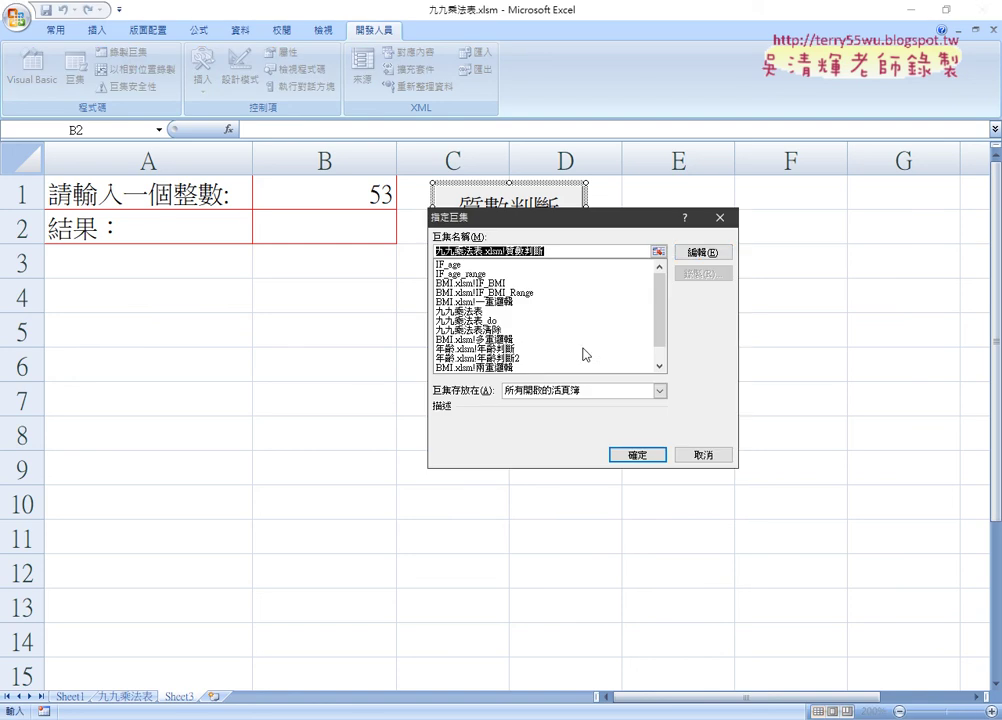
pyautogui.click(698, 254)
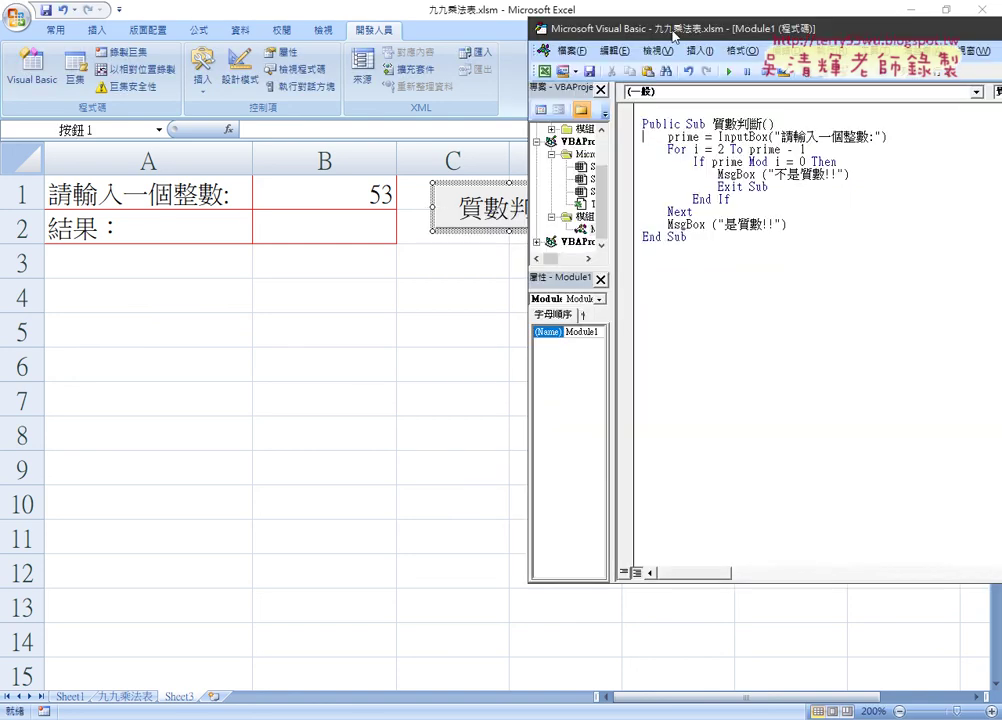
pyautogui.moveTo(530, 28); pyautogui.dragTo(212, 28)
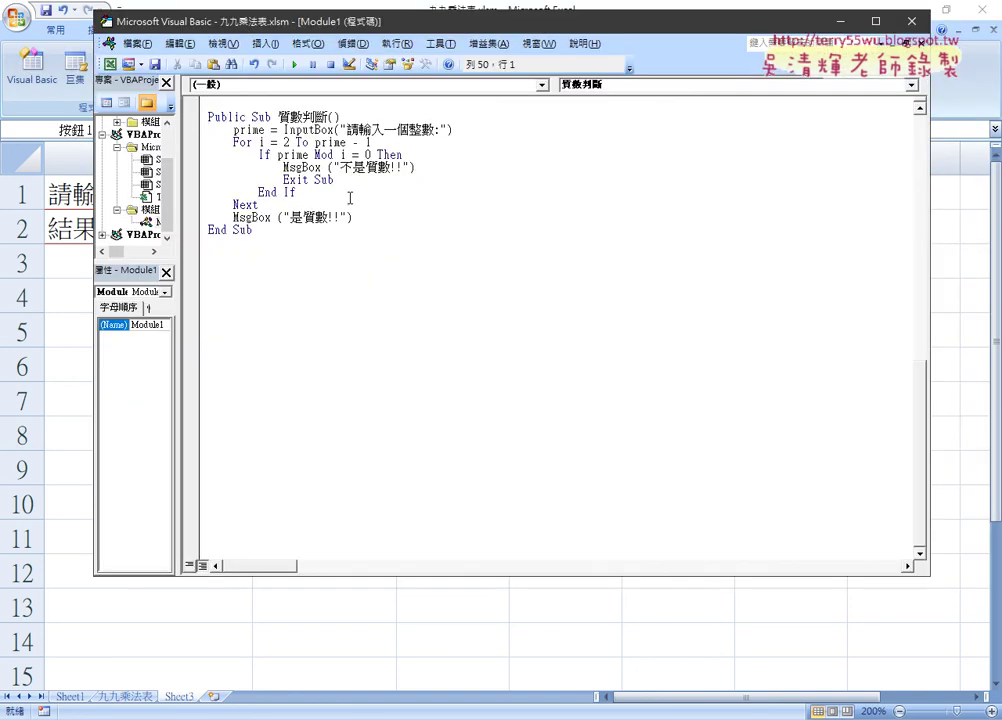
pyautogui.click(311, 207)
# - Highlight the InputBox, the For loop range 2 To prime - 1, and the not-prime message
pyautogui.moveTo(283, 130); pyautogui.dragTo(333, 130)
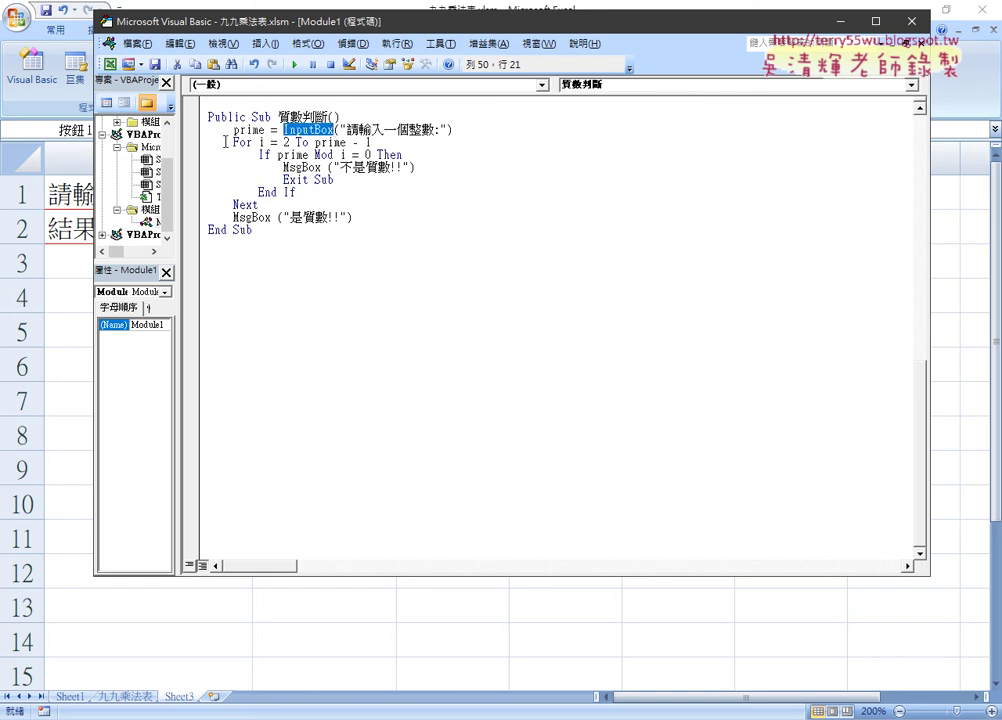
pyautogui.moveTo(233, 142); pyautogui.dragTo(373, 152)
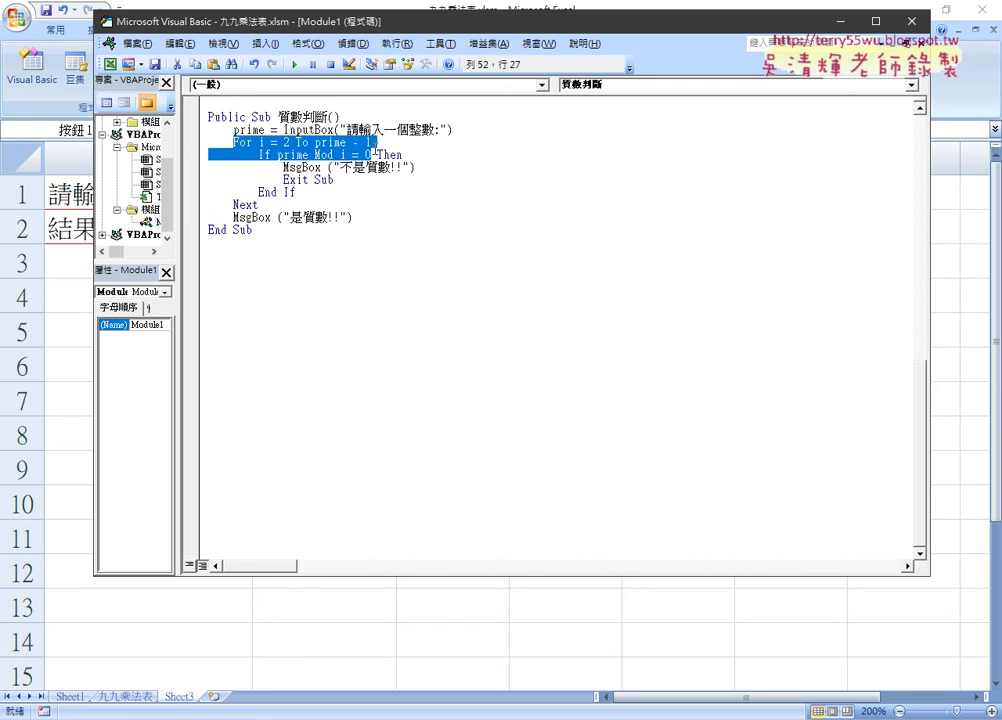
pyautogui.click(364, 143)
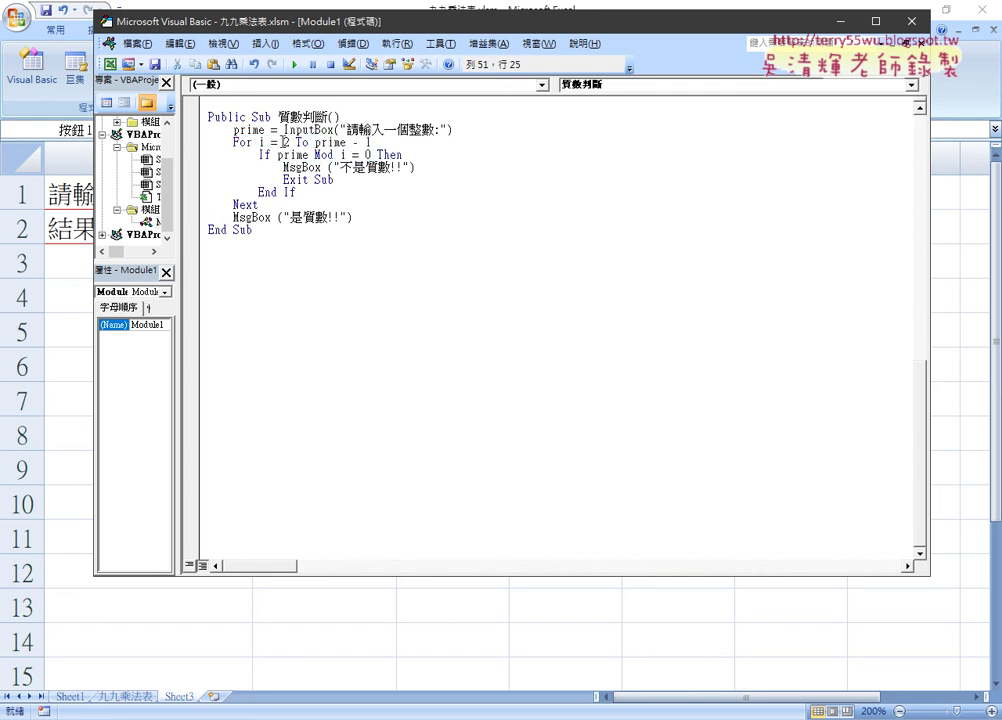
pyautogui.moveTo(284, 142); pyautogui.dragTo(388, 145)
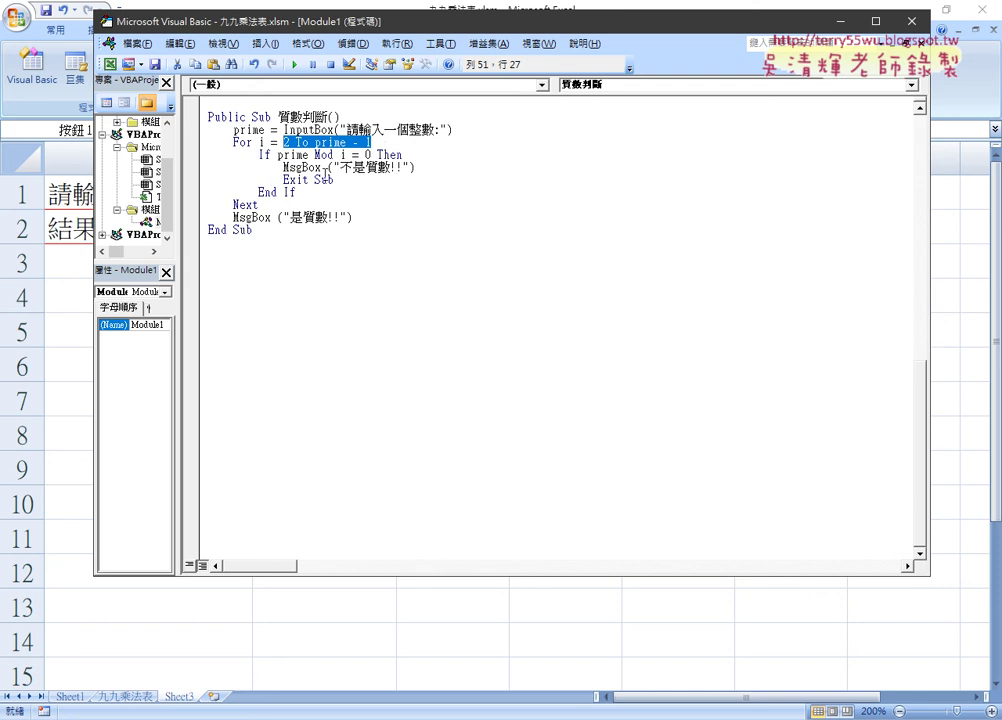
pyautogui.moveTo(321, 167); pyautogui.dragTo(282, 167)
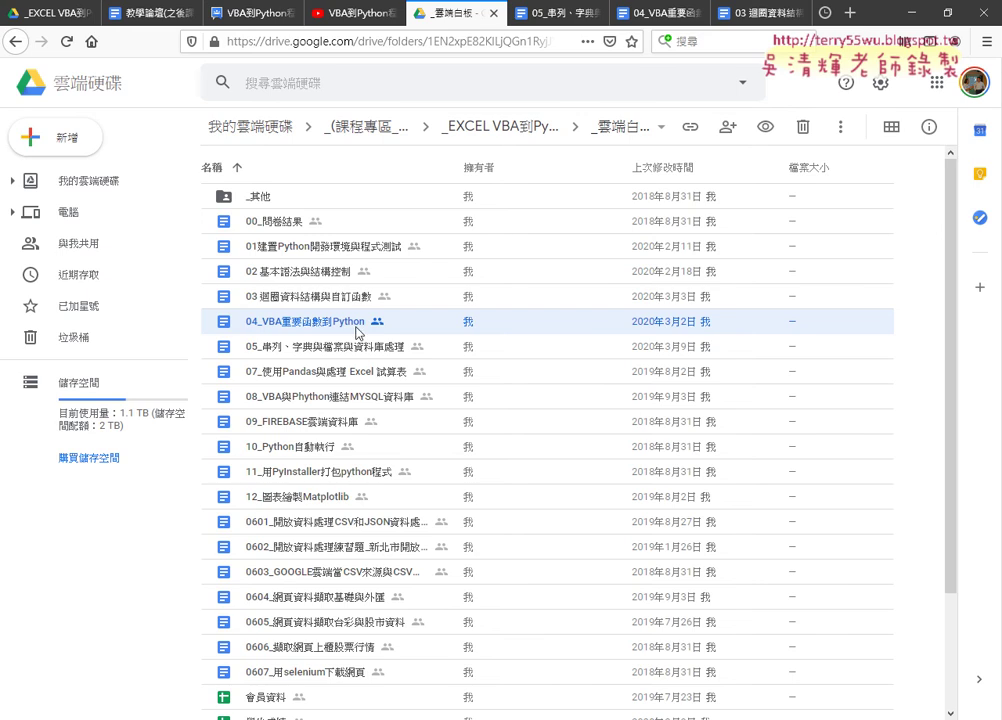
# - Switch to the 04_VBA重要函數到Python notes and scroll through the age-logic examples
pyautogui.click(660, 15)
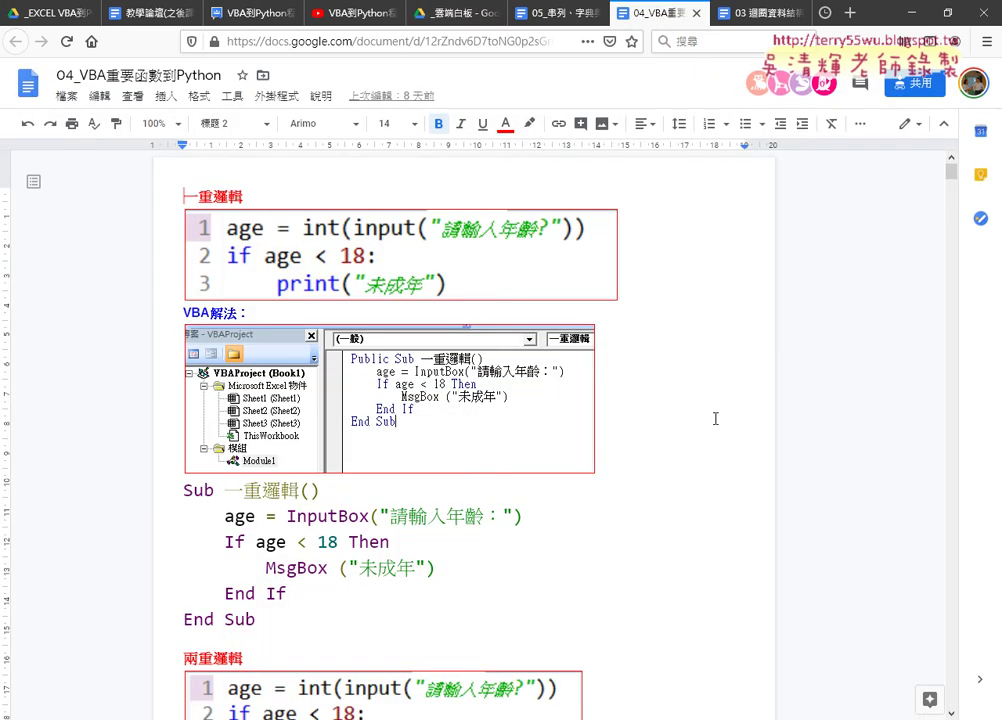
pyautogui.scroll(-5, 715, 418)
pyautogui.scroll(-3, 715, 418)
pyautogui.scroll(-2, 715, 418)
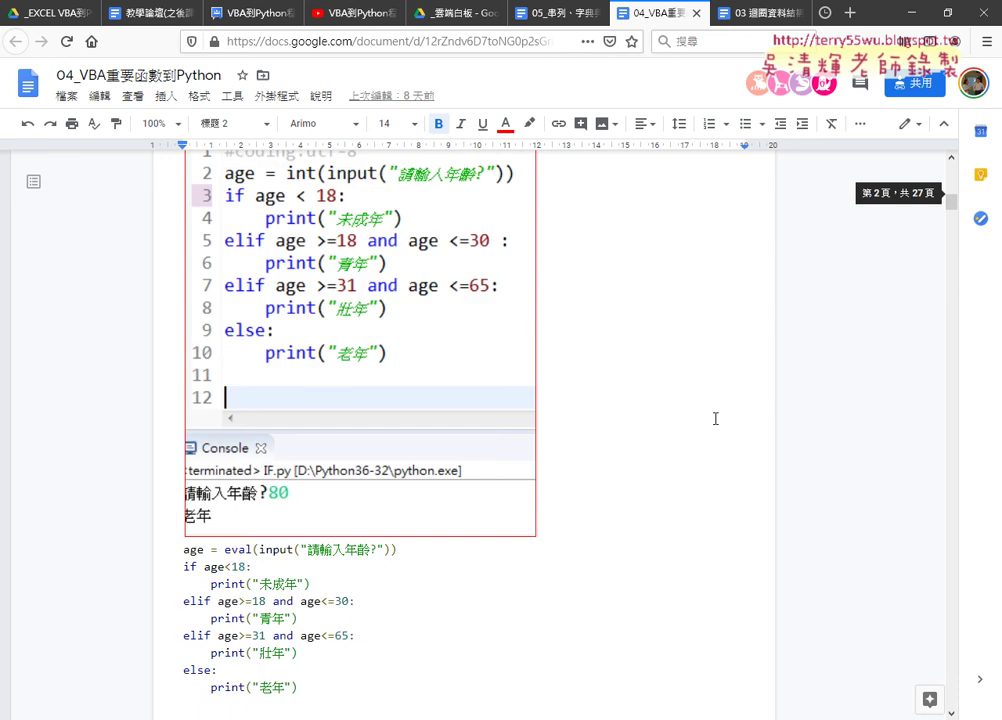
pyautogui.scroll(-2, 715, 418)
pyautogui.scroll(-3, 715, 418)
pyautogui.scroll(-1, 715, 418)
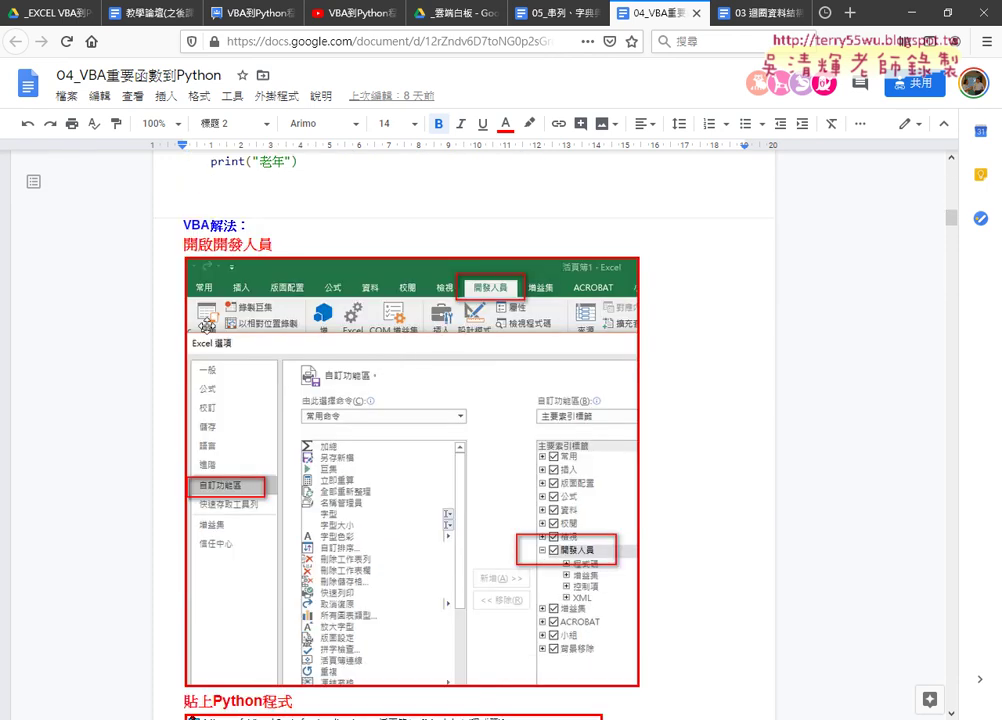
pyautogui.scroll(-3, 270, 318)
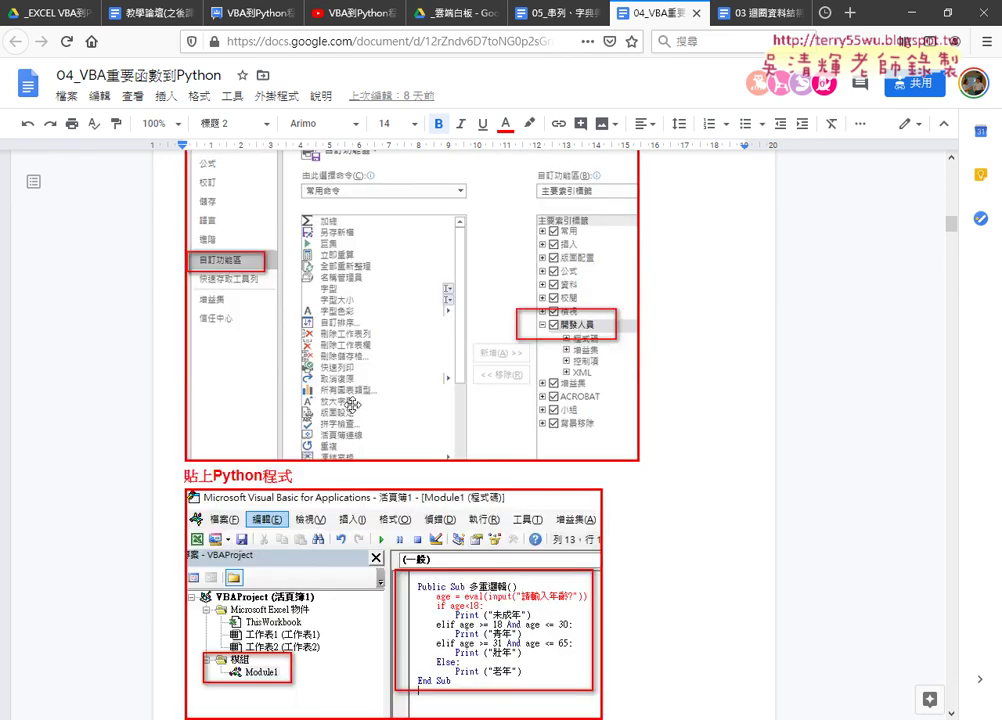
pyautogui.scroll(-2, 600, 400)
pyautogui.scroll(-3, 680, 453)
pyautogui.scroll(-2, 680, 453)
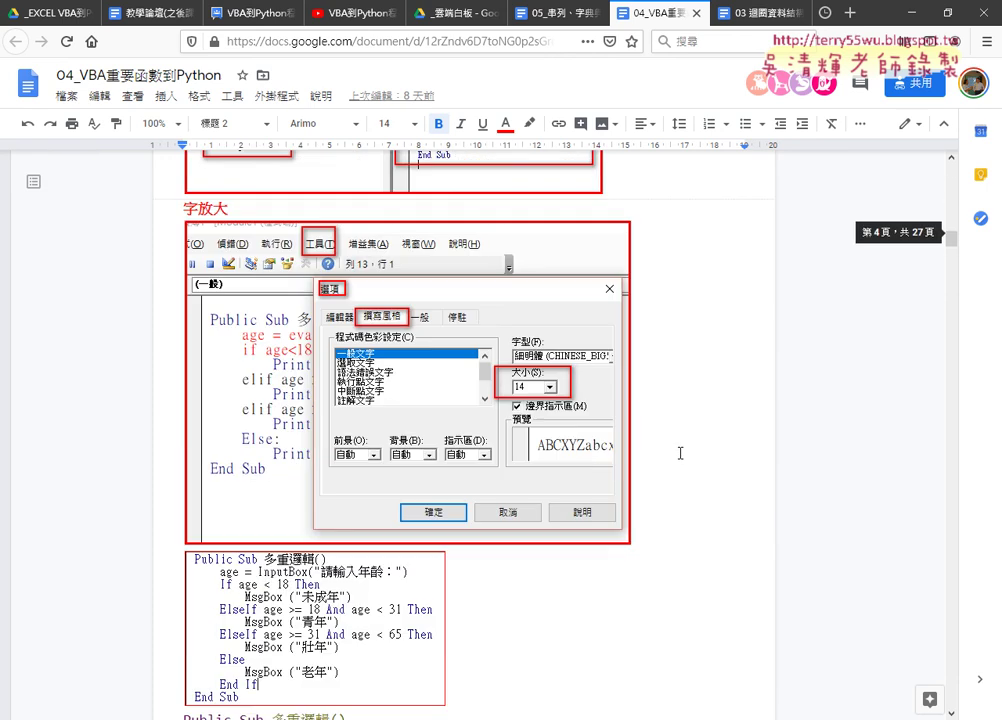
pyautogui.scroll(-3, 680, 453)
pyautogui.scroll(-3, 680, 453)
pyautogui.scroll(-2, 680, 453)
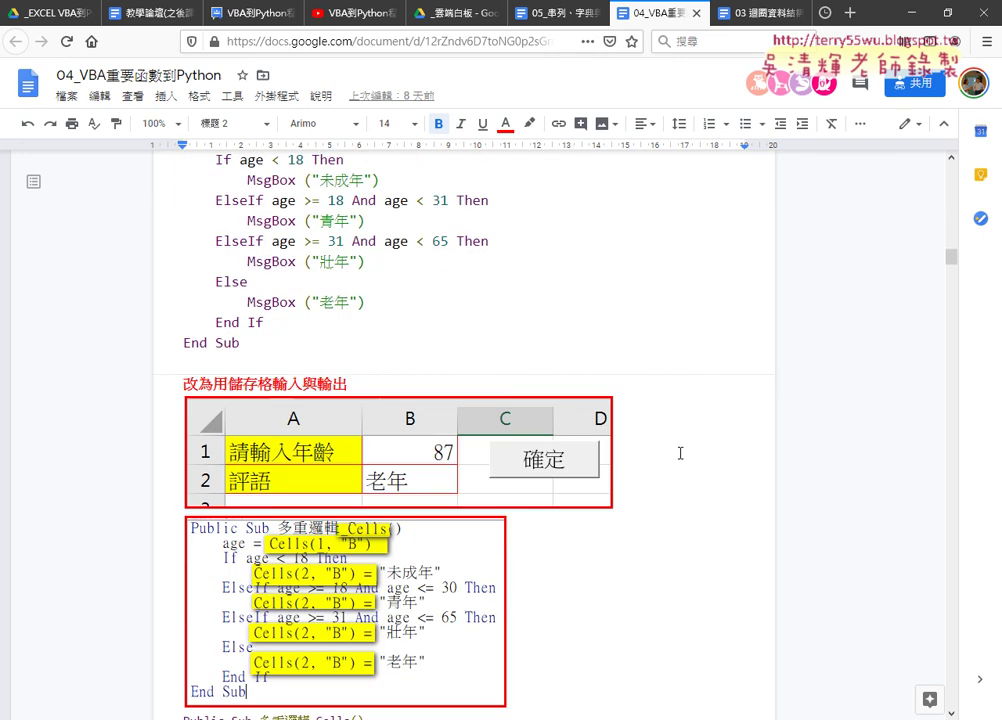
pyautogui.scroll(1, 680, 453)
pyautogui.moveTo(295, 412); pyautogui.dragTo(150, 207)
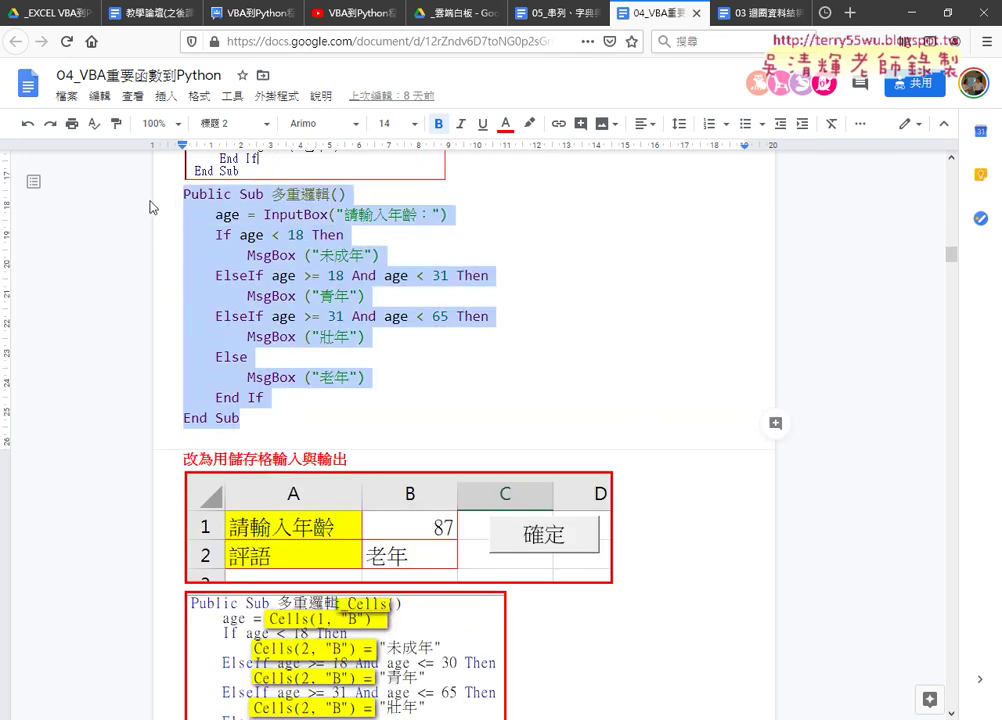
# - Scroll further down to the BMI練習 section with its IF_BMI Python code
pyautogui.scroll(-7, 521, 409)
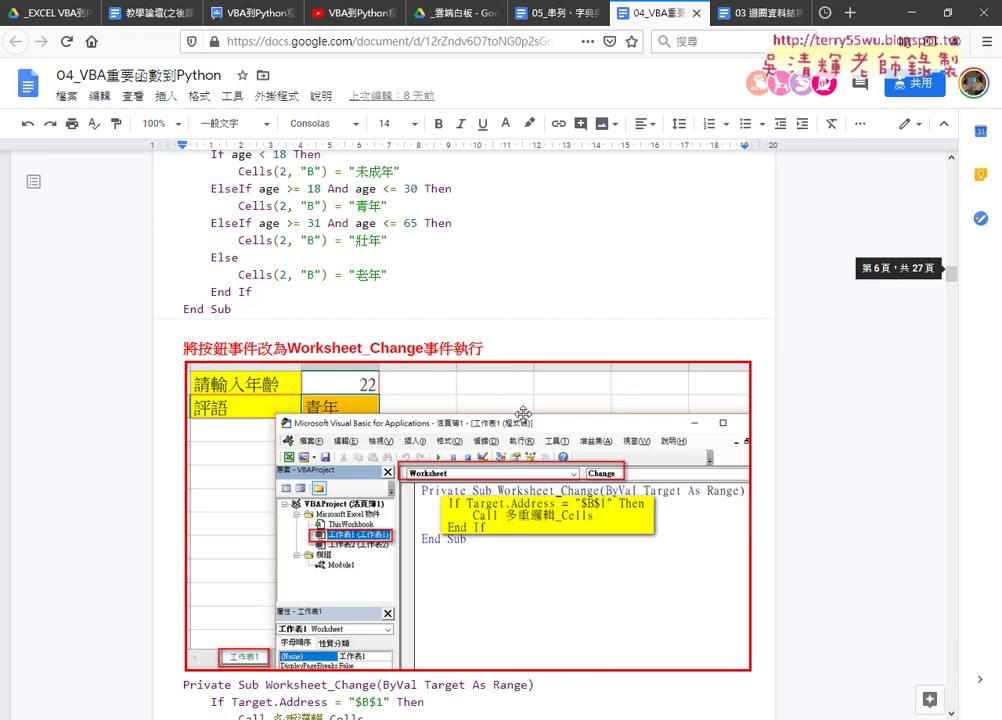
pyautogui.scroll(-2, 523, 413)
pyautogui.scroll(-2, 385, 447)
pyautogui.scroll(-3, 377, 430)
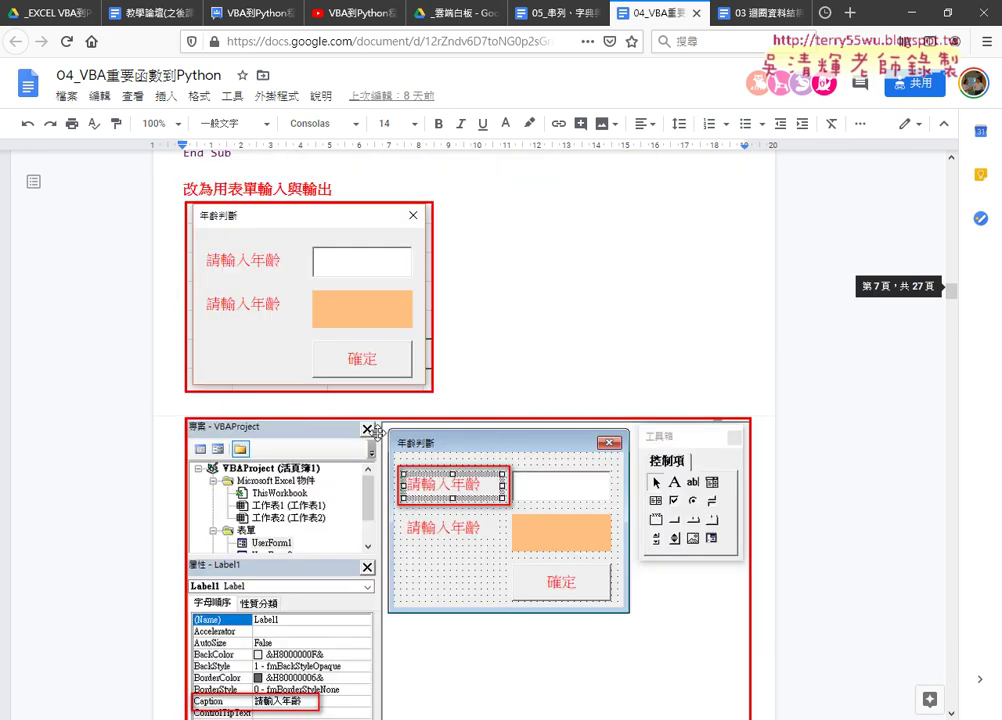
pyautogui.scroll(-3, 377, 430)
pyautogui.scroll(-2, 378, 431)
pyautogui.scroll(-3, 378, 432)
pyautogui.scroll(-1, 379, 433)
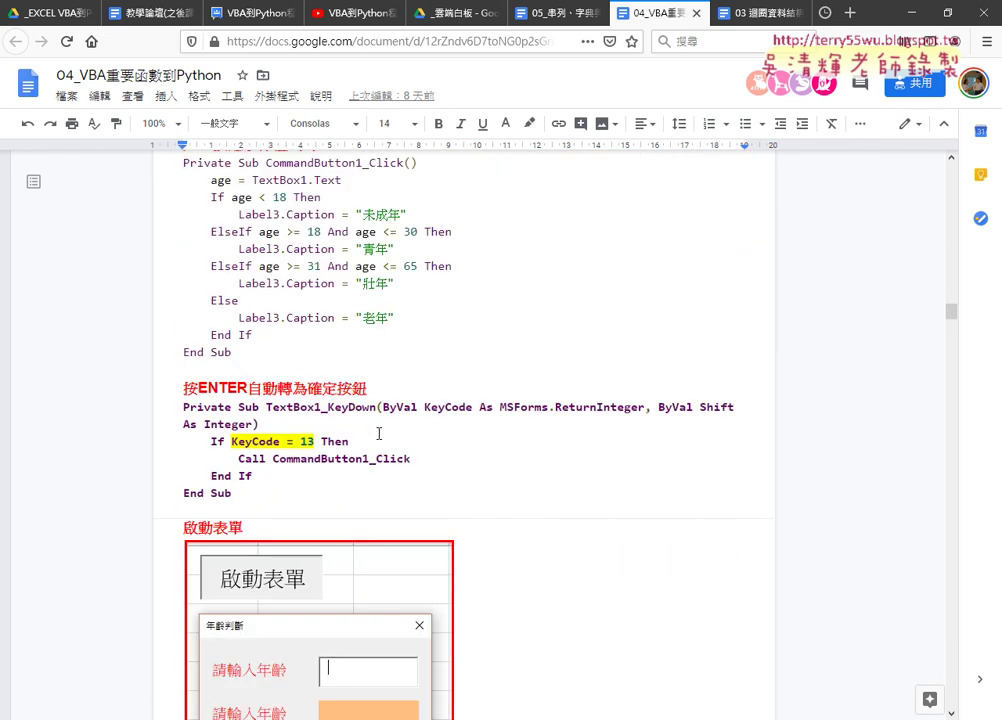
pyautogui.scroll(-3, 379, 433)
pyautogui.scroll(-5, 379, 433)
pyautogui.scroll(-4, 379, 434)
pyautogui.scroll(-2, 377, 433)
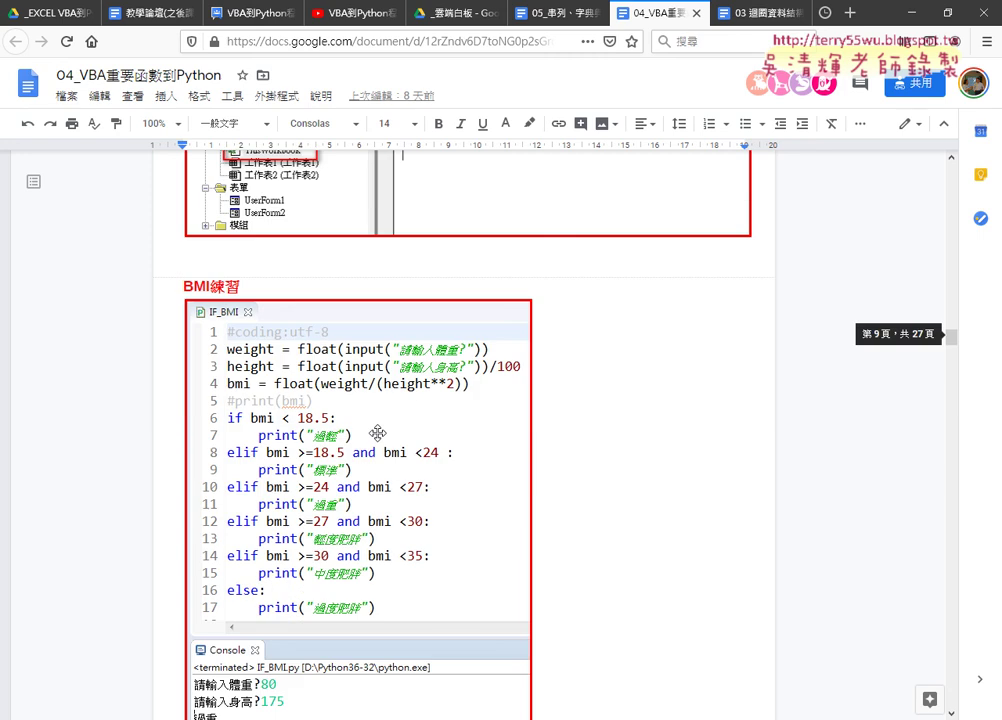
pyautogui.scroll(-4, 377, 432)
pyautogui.scroll(4, 378, 432)
pyautogui.moveTo(250, 290); pyautogui.dragTo(181, 284)
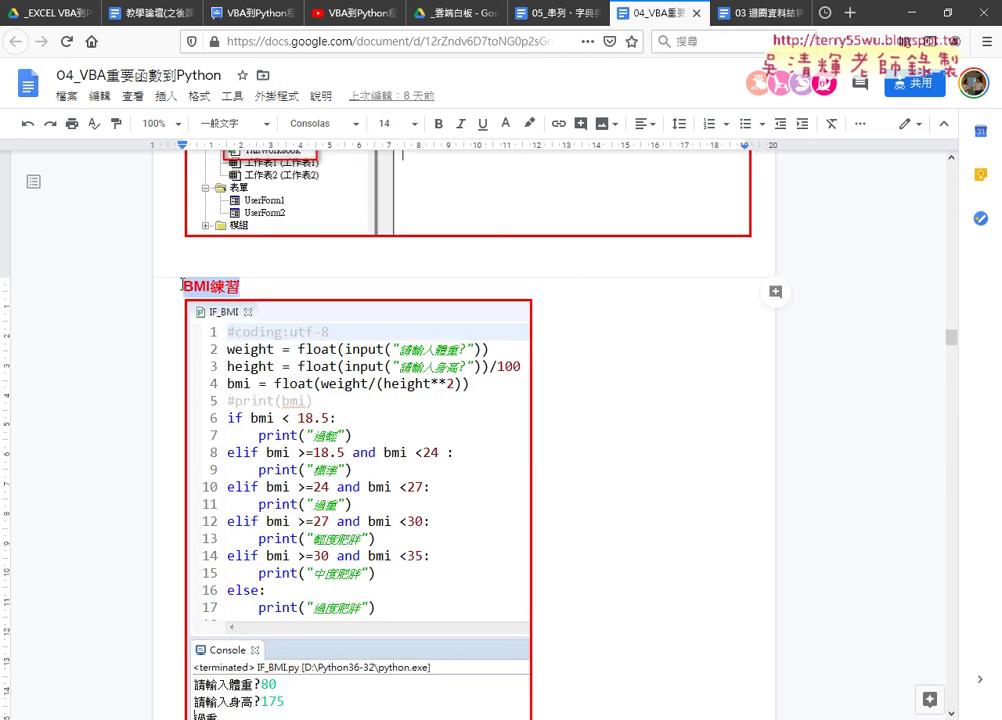
pyautogui.moveTo(440, 719)
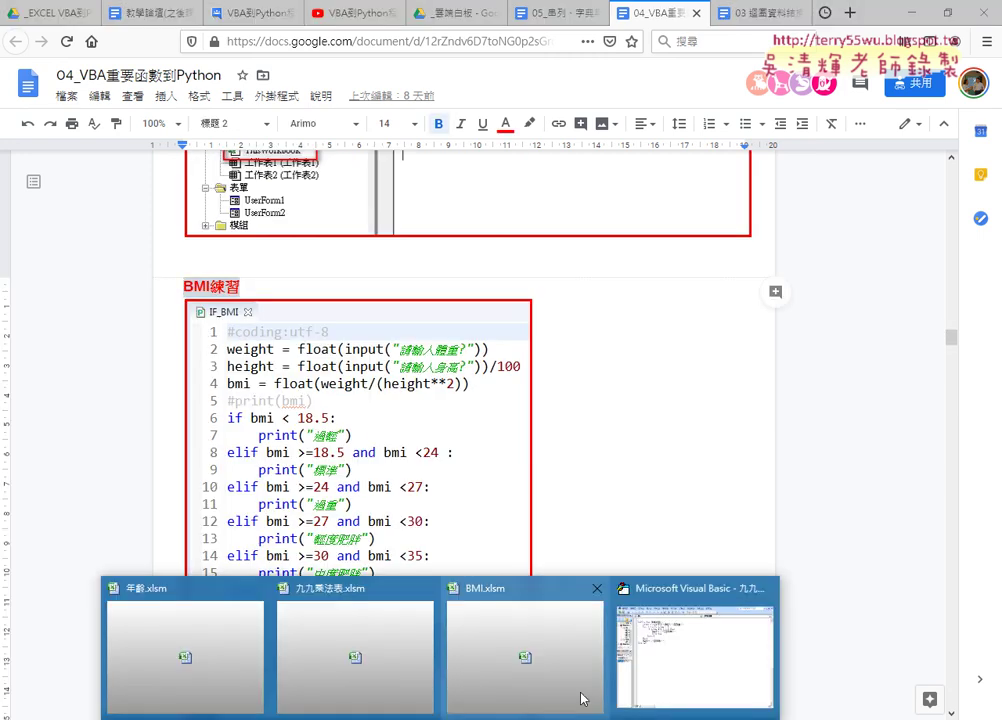
# - Bring the 年齡.xlsm workbook to the front and click around its worksheet
pyautogui.click(190, 655)
pyautogui.click(558, 509)
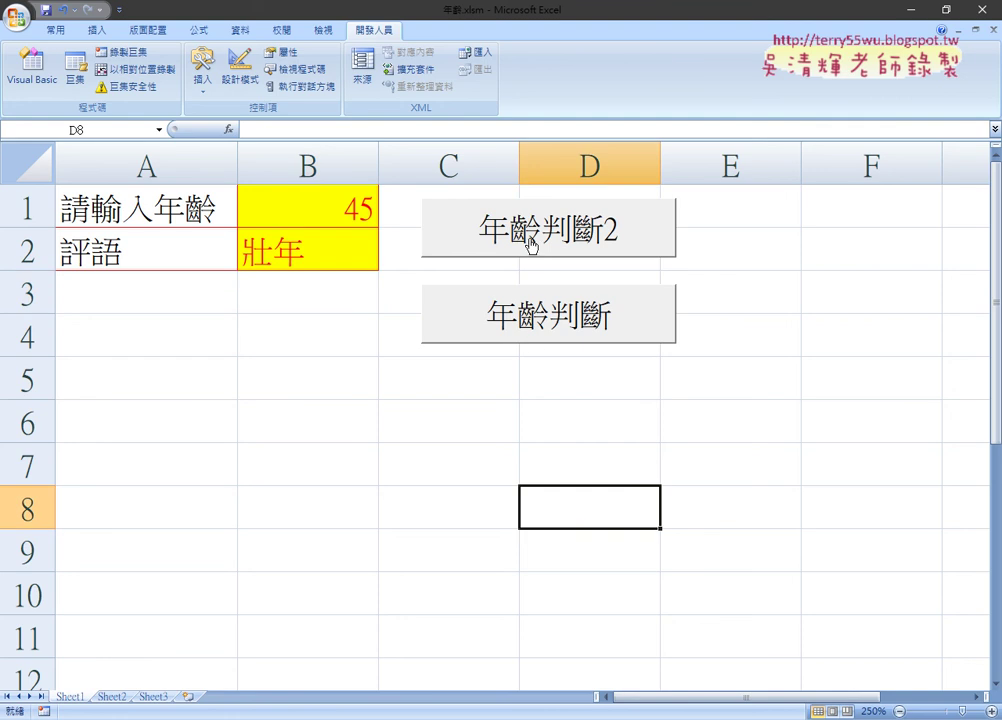
pyautogui.click(392, 358)
pyautogui.click(598, 250)
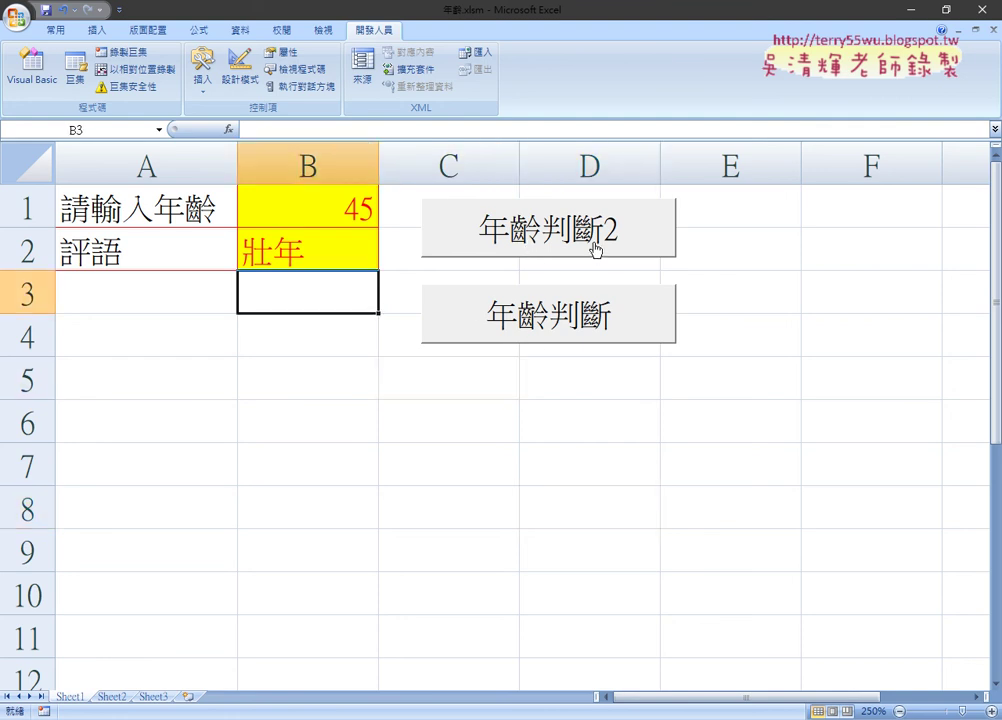
pyautogui.moveTo(975, 378); pyautogui.dragTo(700, 292)
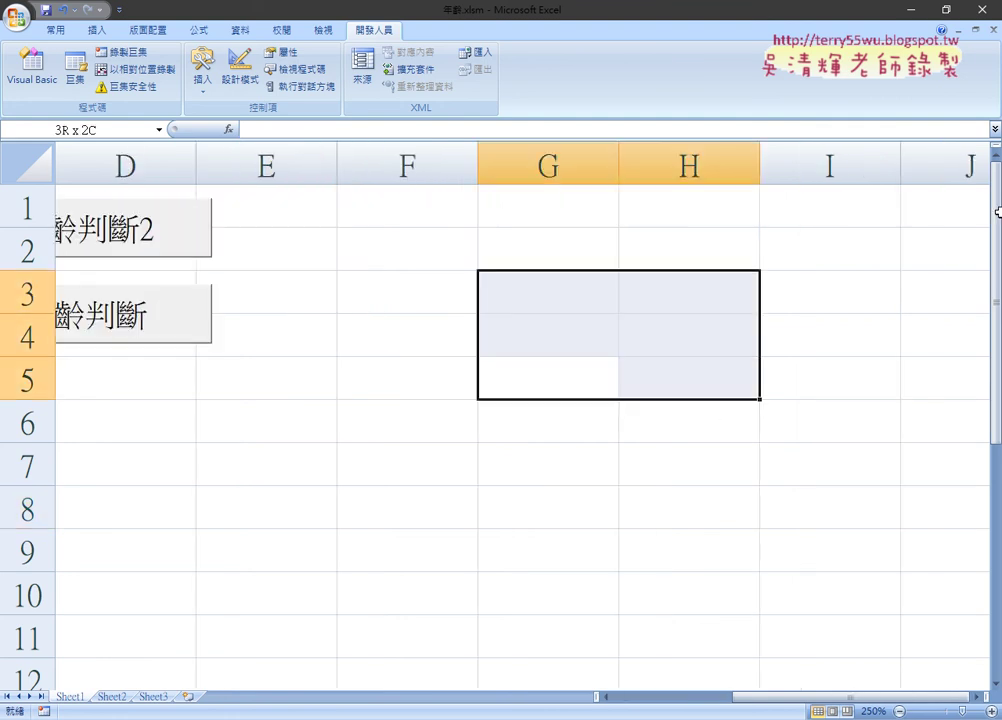
pyautogui.moveTo(780, 697); pyautogui.dragTo(659, 697)
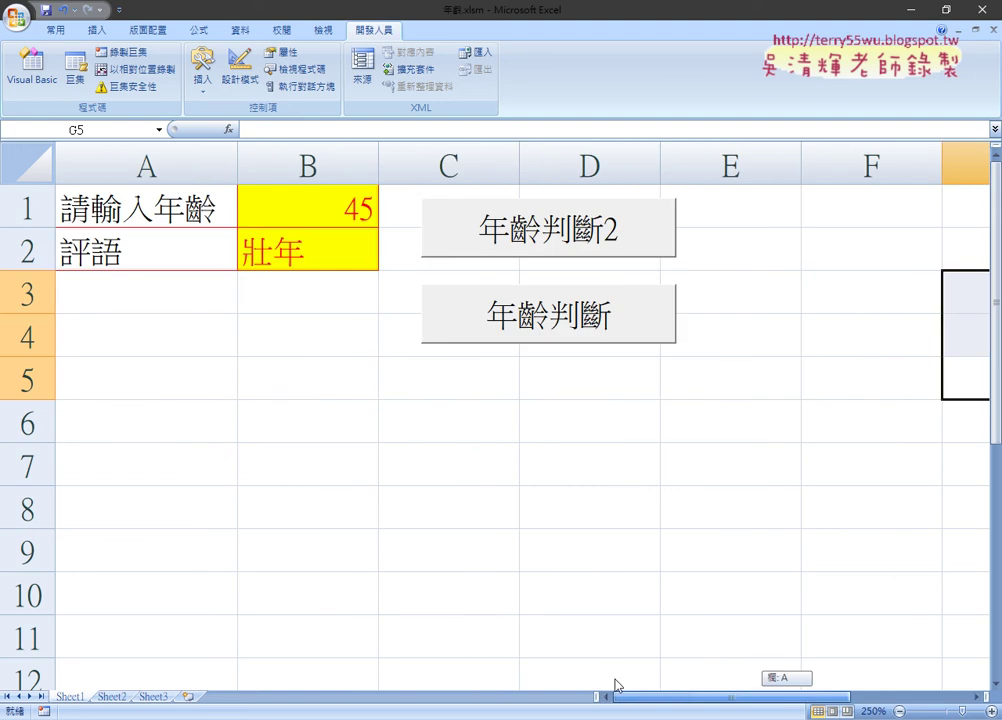
pyautogui.click(470, 636)
# - Run the 年齡判斷 InputBox macro with age 66 and dismiss the 老年 result
pyautogui.click(531, 340)
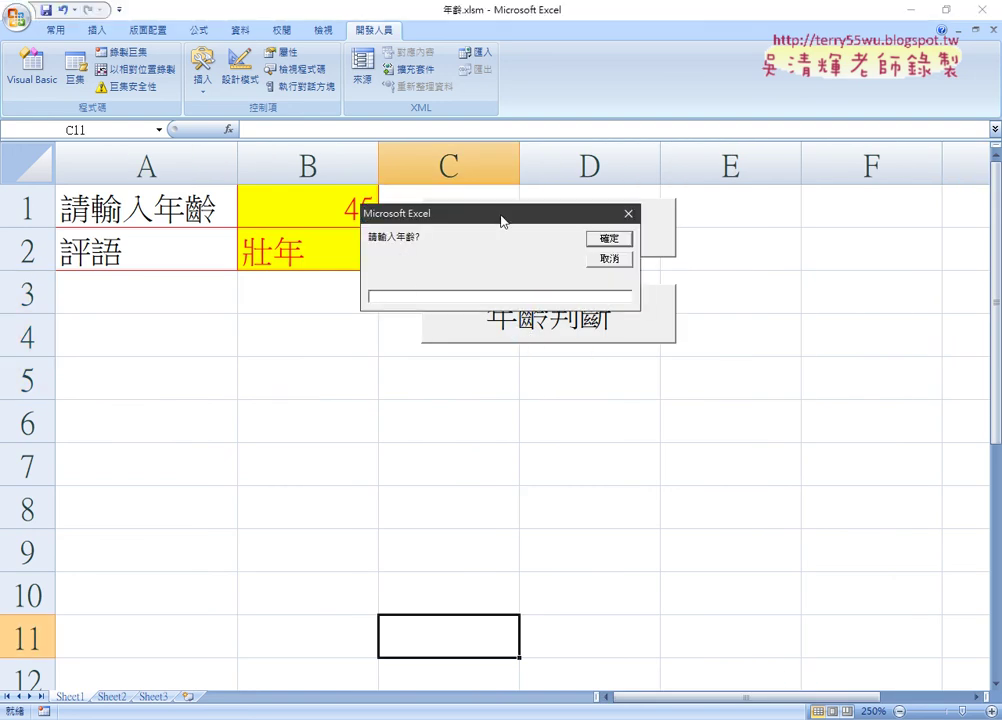
pyautogui.moveTo(503, 215); pyautogui.dragTo(850, 215)
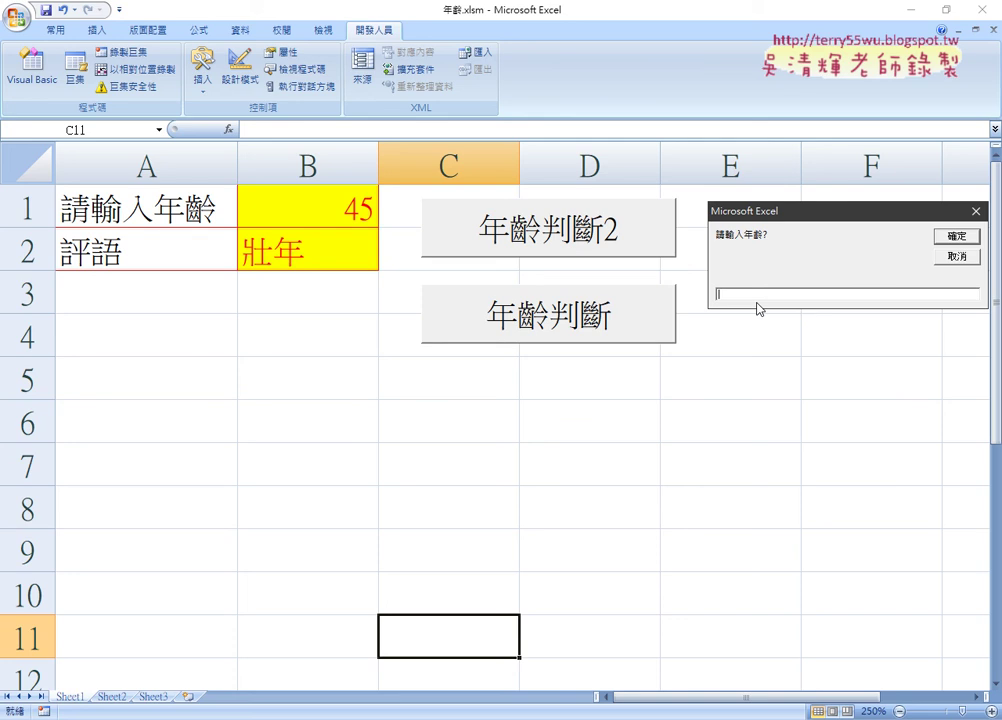
pyautogui.write('66')
pyautogui.click(950, 237)
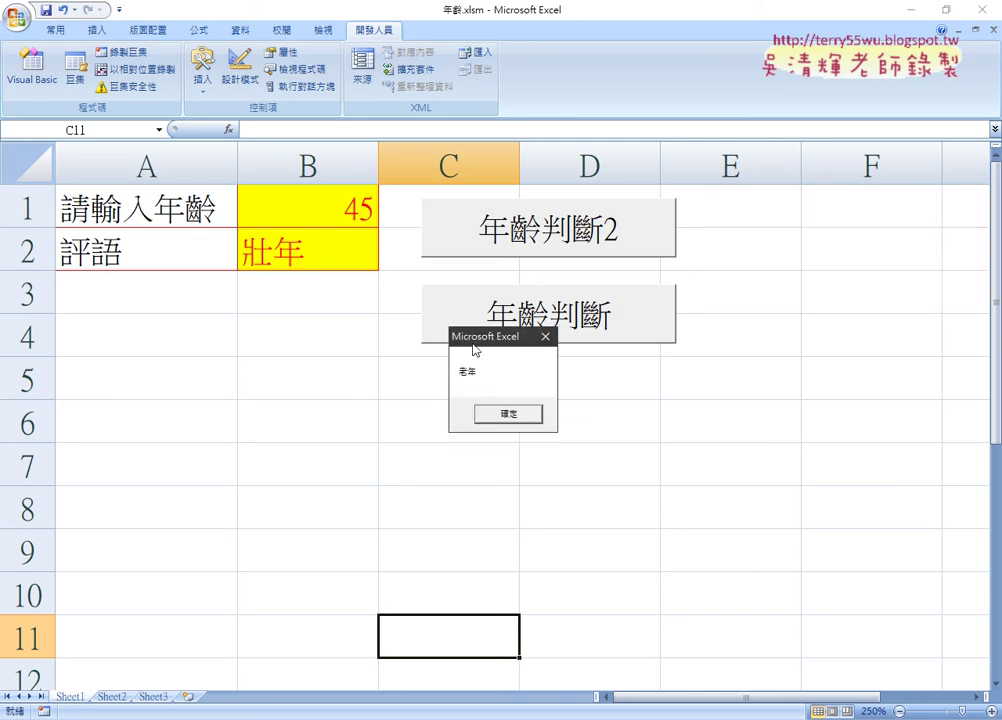
pyautogui.moveTo(472, 338); pyautogui.dragTo(457, 128)
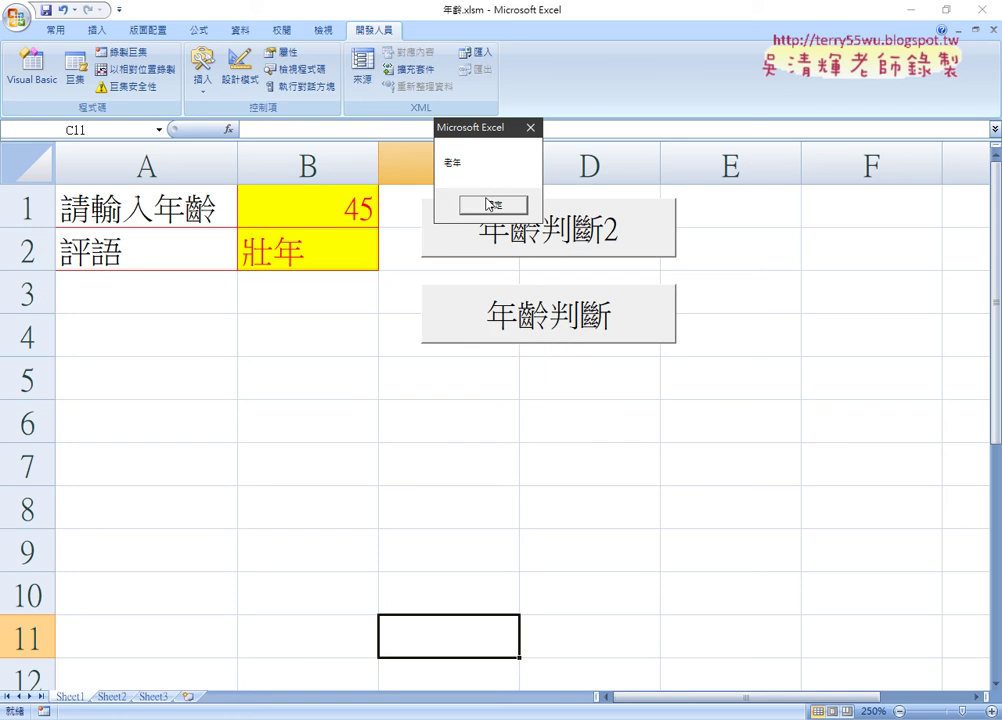
pyautogui.click(488, 204)
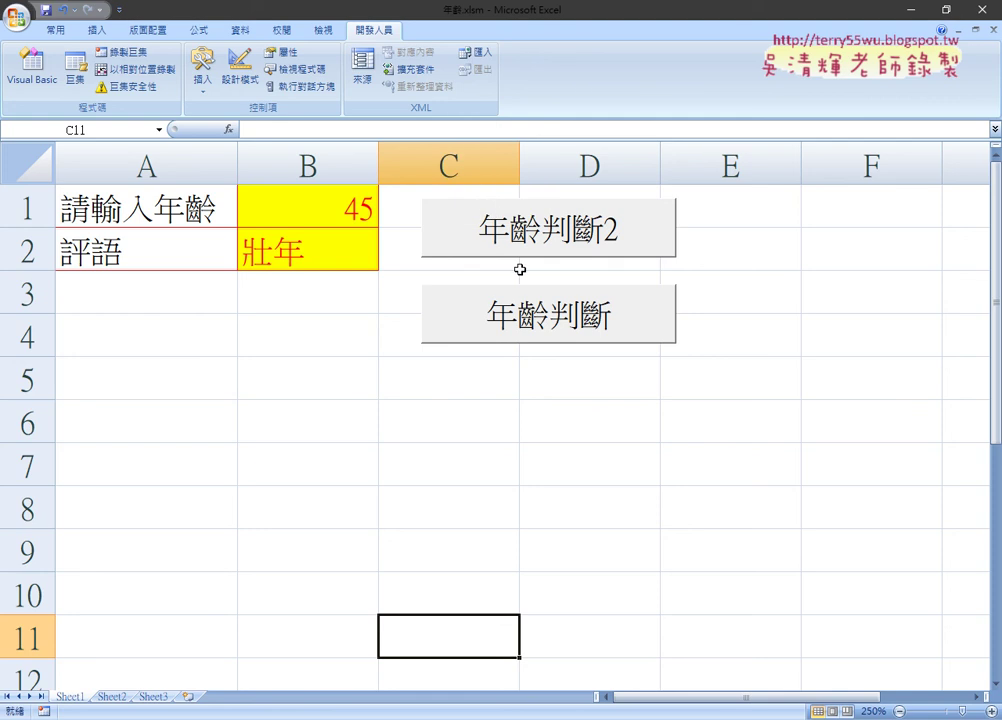
# - Clear B1:B2, enter age 56 in B1, and run 年齡判斷2
pyautogui.moveTo(306, 209); pyautogui.dragTo(308, 241)
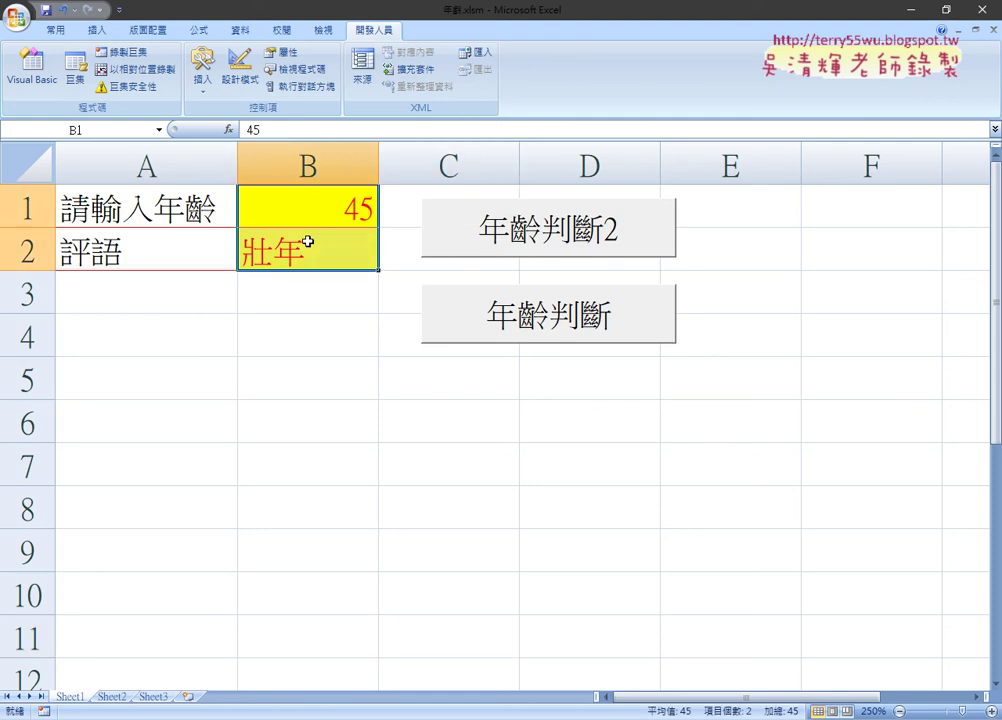
pyautogui.press('Delete')
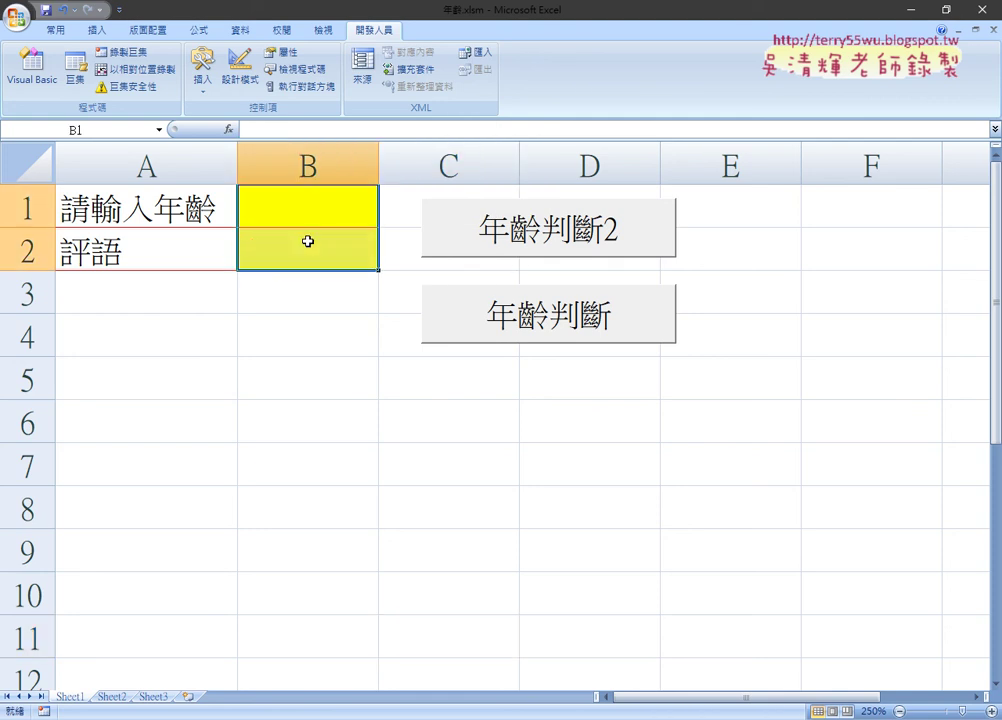
pyautogui.click(302, 212)
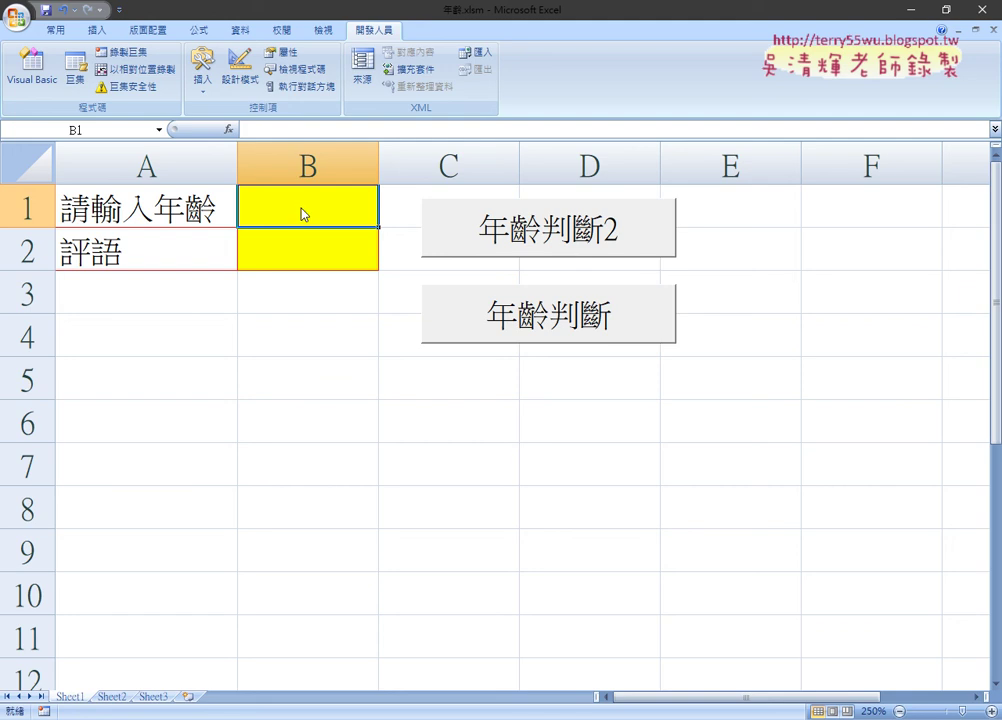
pyautogui.write('5')
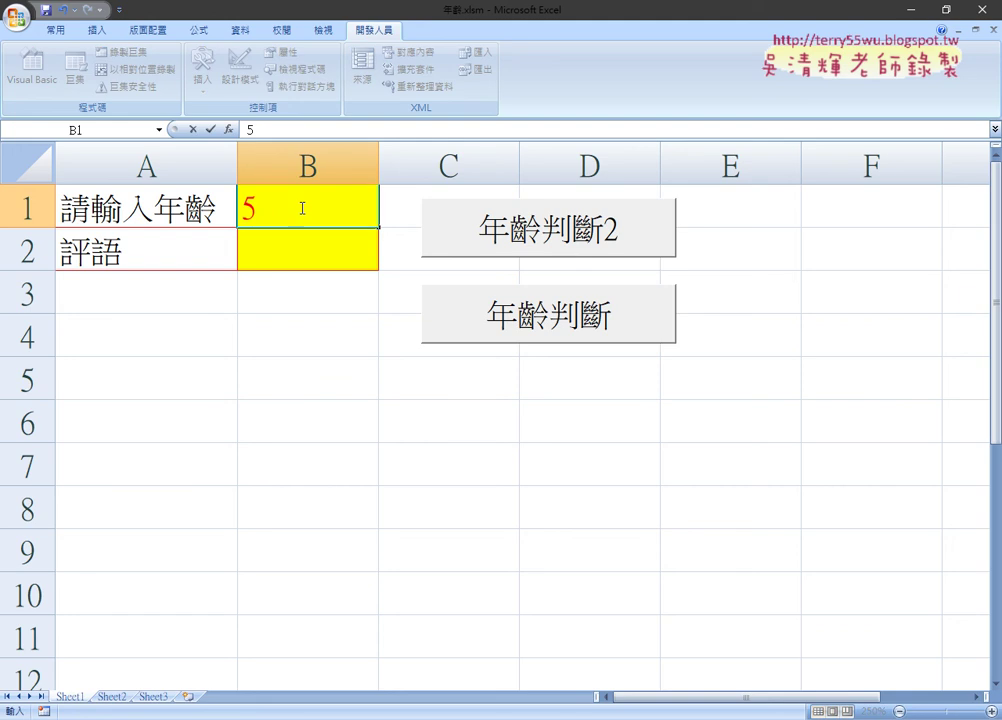
pyautogui.write('6')
pyautogui.click(803, 296)
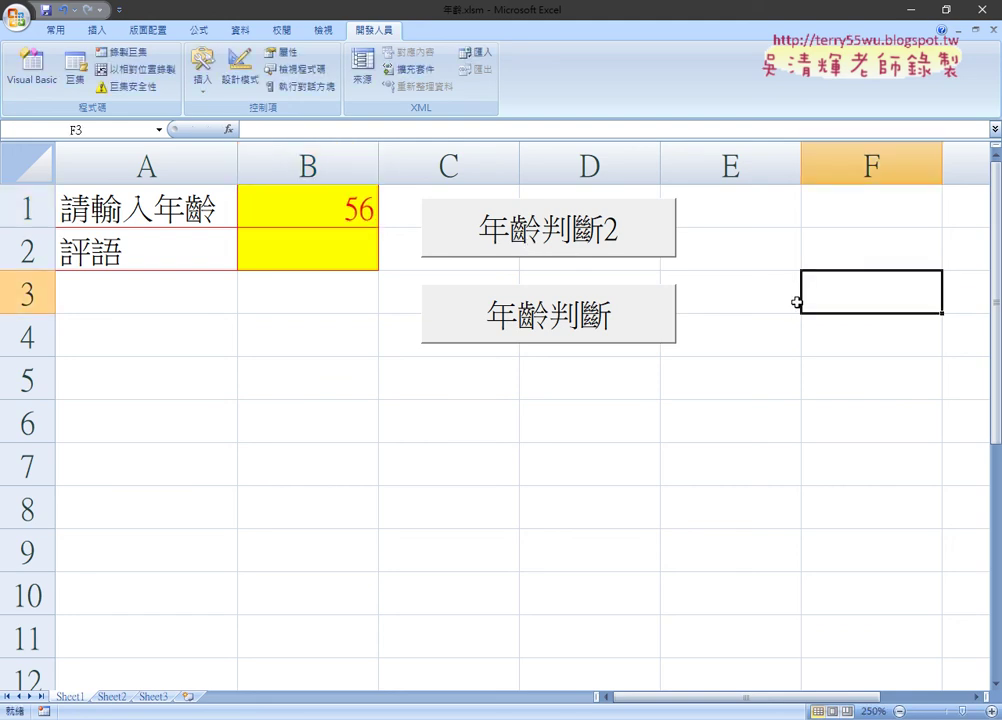
pyautogui.click(560, 232)
pyautogui.click(326, 256)
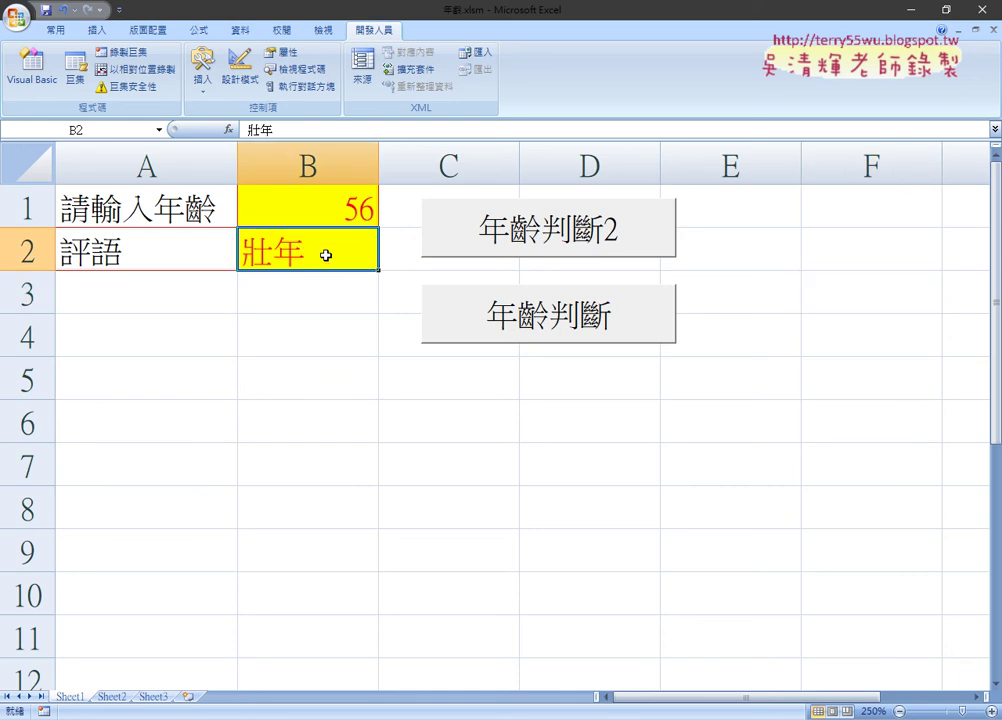
# - Change B1 to 66 and rerun 年齡判斷2 so B2 reads 老年
pyautogui.click(331, 212)
pyautogui.doubleClick(331, 212)
pyautogui.moveTo(331, 212); pyautogui.dragTo(416, 212)
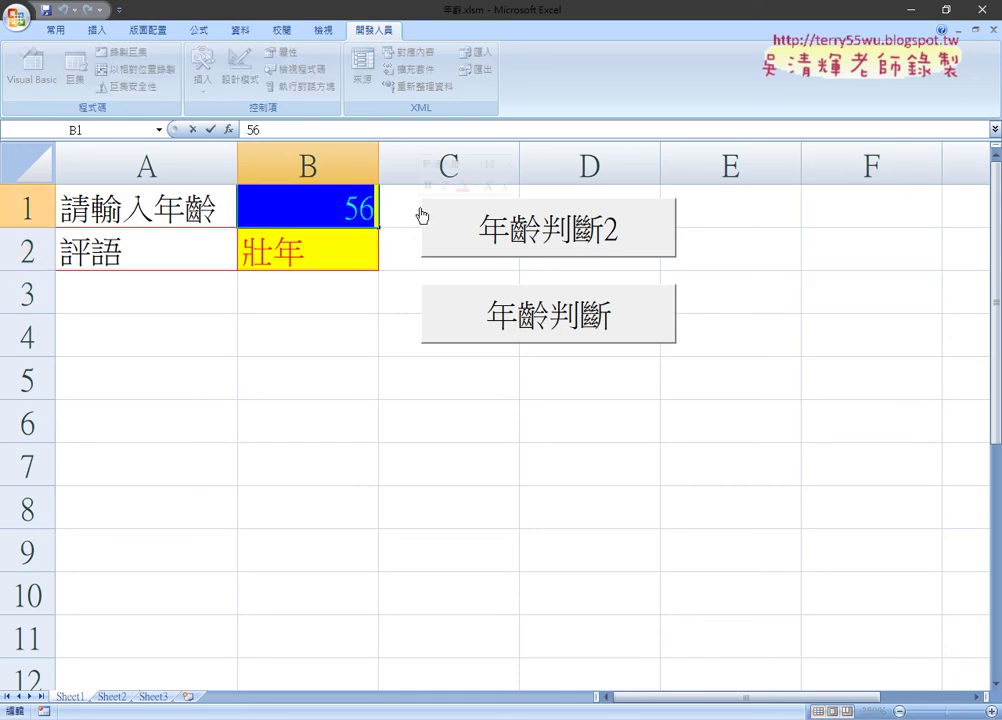
pyautogui.write('66')
pyautogui.click(367, 320)
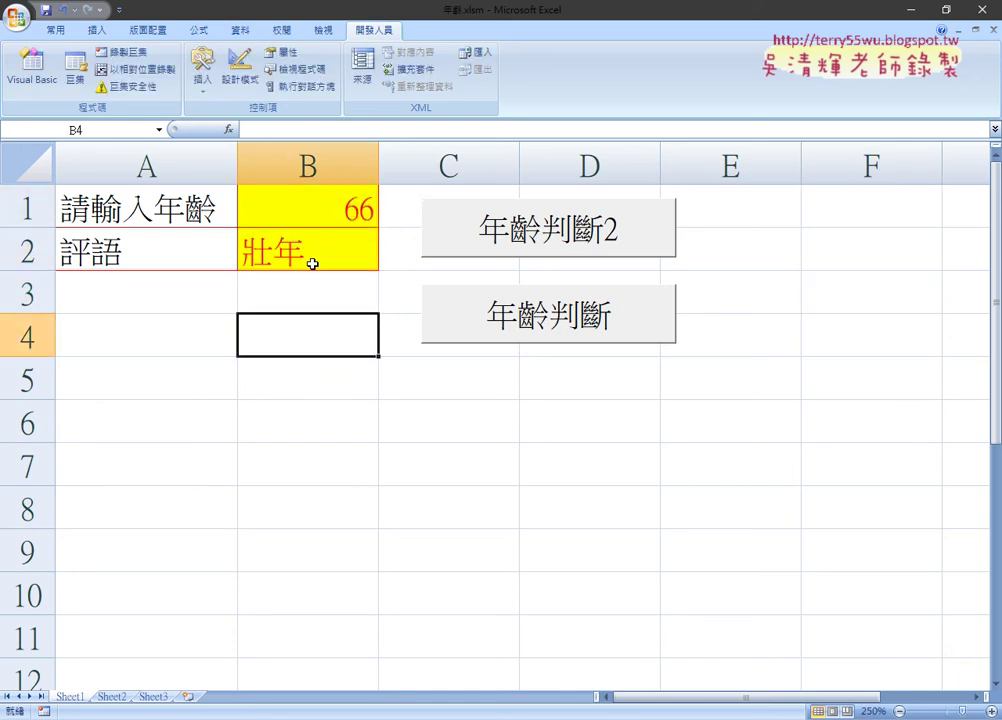
pyautogui.click(331, 204)
pyautogui.click(320, 330)
pyautogui.click(532, 240)
pyautogui.click(311, 253)
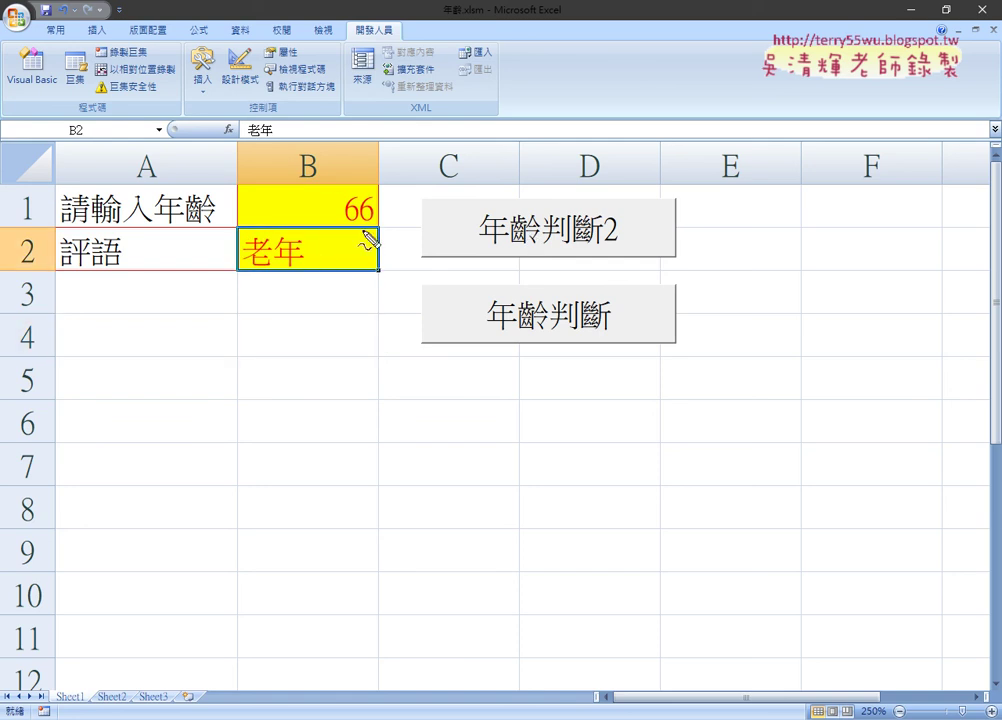
pyautogui.moveTo(372, 190)
pyautogui.mouseDown()
pyautogui.moveTo(381, 218)
pyautogui.moveTo(456, 208)
pyautogui.mouseUp()
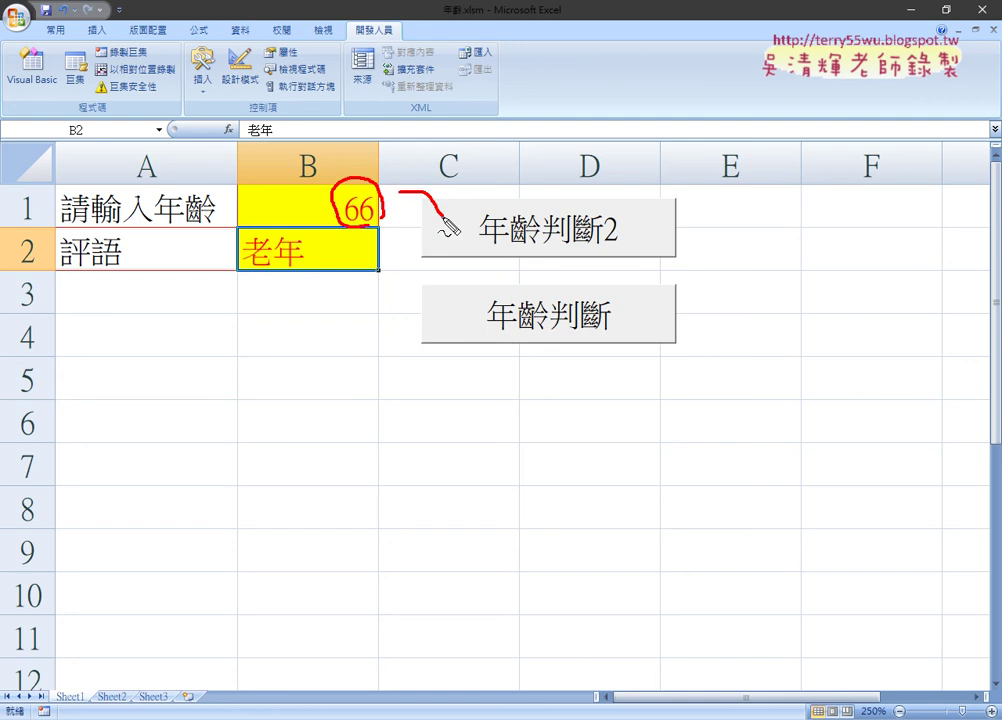
pyautogui.moveTo(454, 252); pyautogui.dragTo(358, 271)
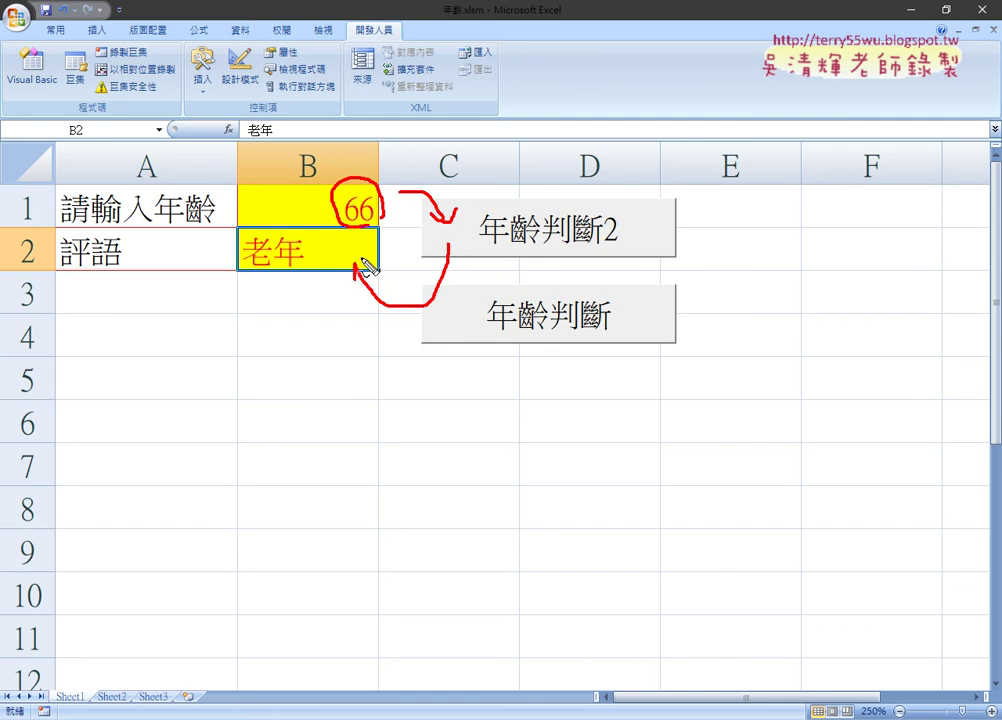
pyautogui.moveTo(305, 235); pyautogui.dragTo(320, 270)
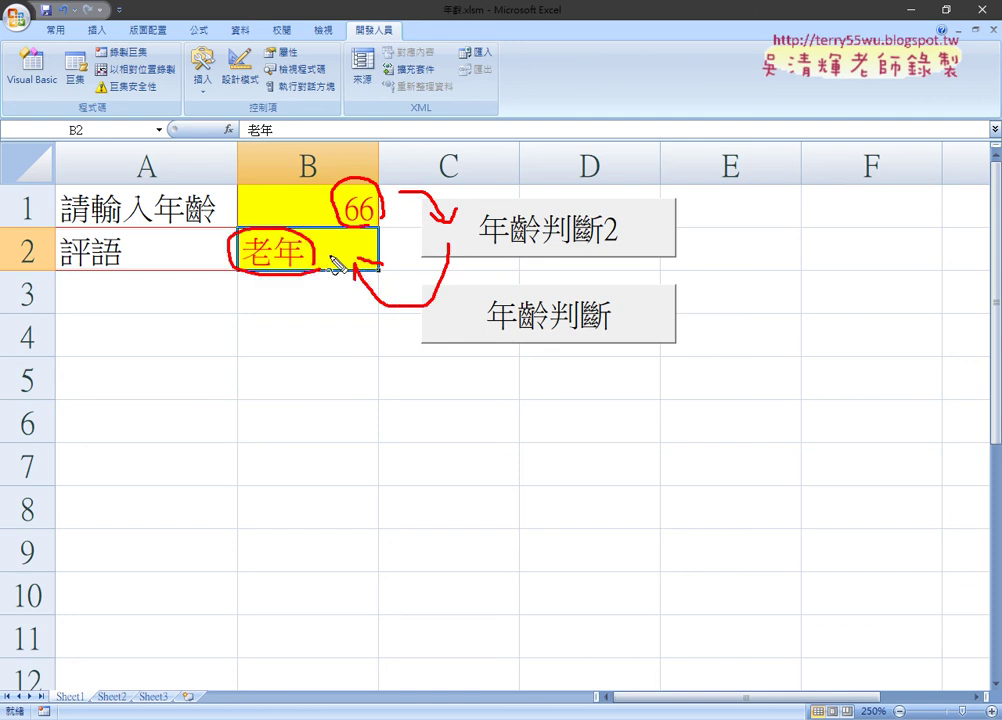
pyautogui.press('Escape')
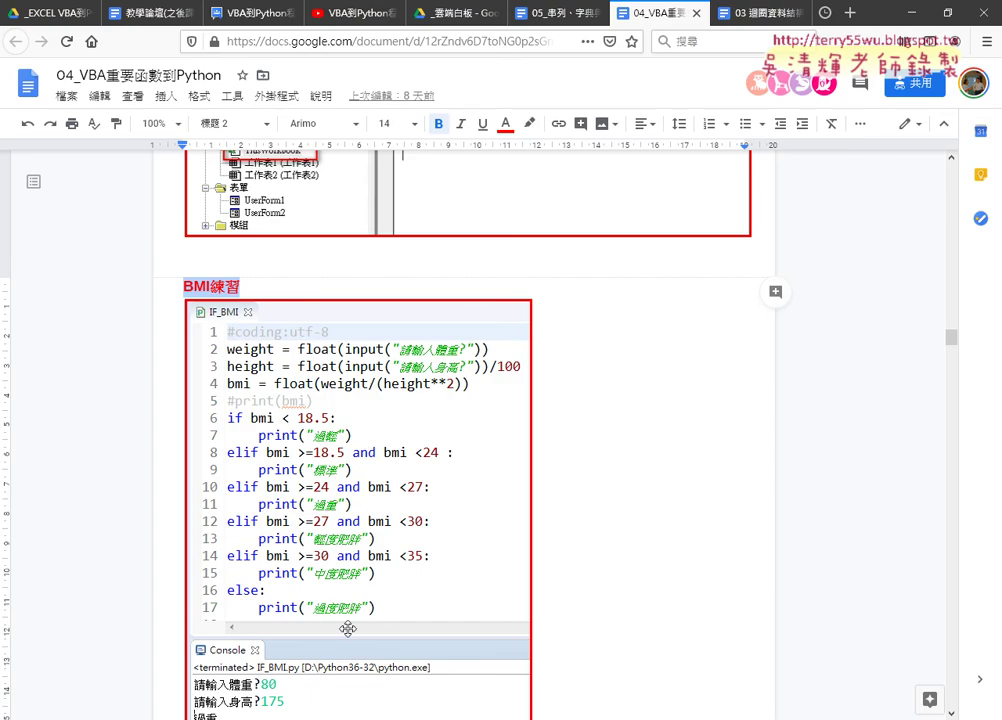
# - Scroll the notes back up to the age-classification sections
pyautogui.scroll(5, 663, 484)
pyautogui.scroll(9, 663, 484)
pyautogui.scroll(5, 663, 484)
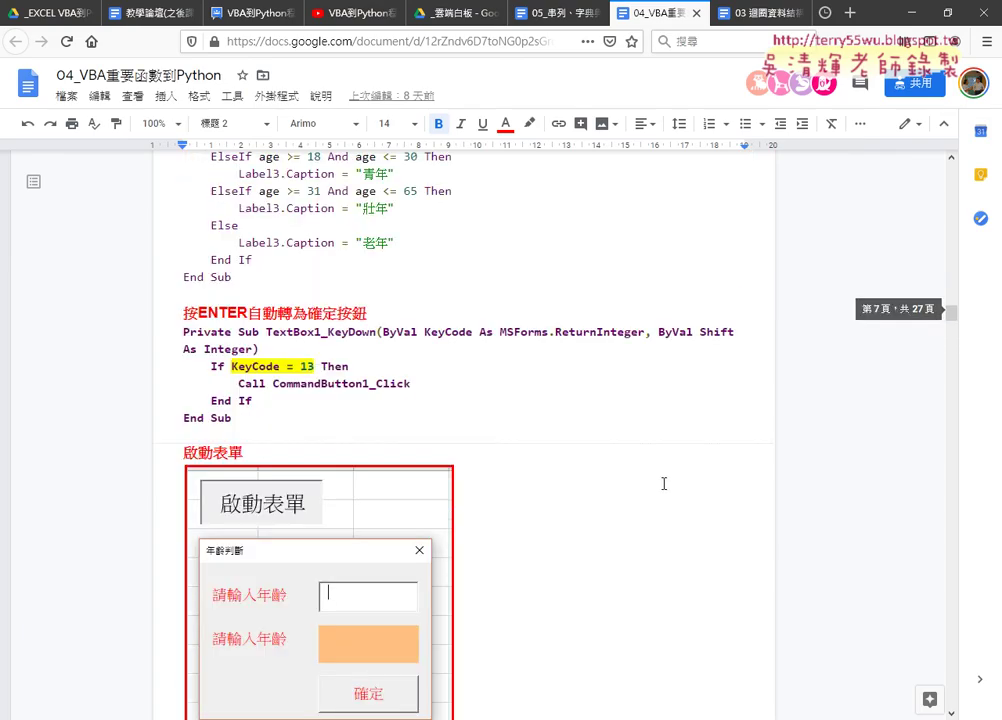
pyautogui.scroll(3, 663, 484)
pyautogui.scroll(2, 663, 484)
pyautogui.scroll(5, 663, 484)
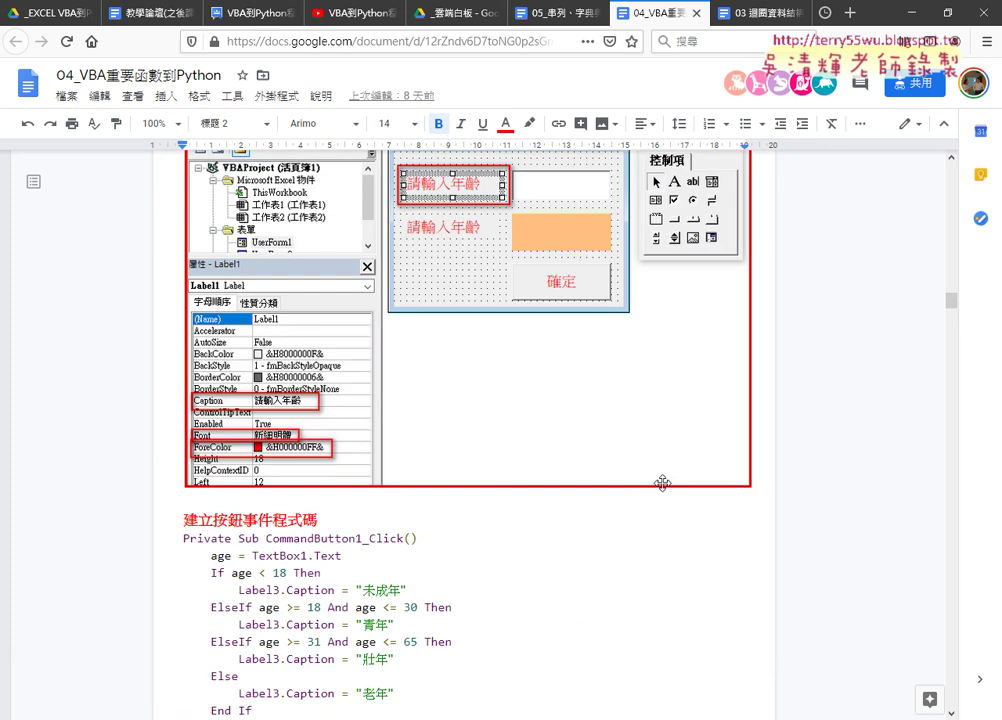
pyautogui.scroll(5, 663, 484)
pyautogui.scroll(5, 663, 484)
pyautogui.scroll(5, 663, 484)
pyautogui.scroll(2, 663, 484)
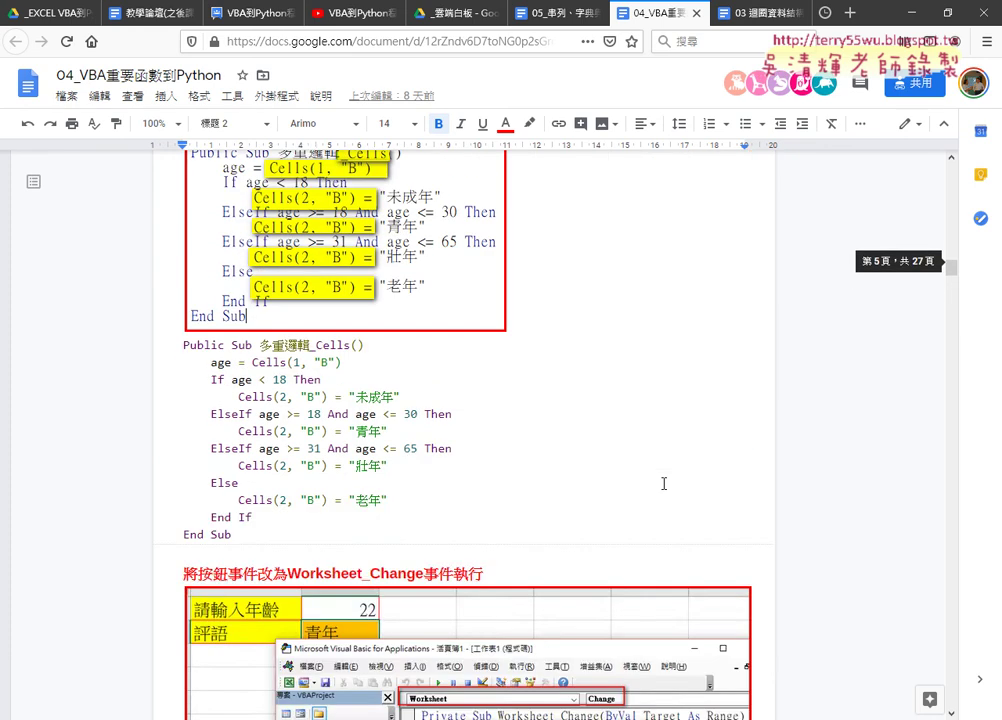
pyautogui.scroll(5, 663, 484)
pyautogui.scroll(1, 663, 484)
pyautogui.scroll(1, 663, 484)
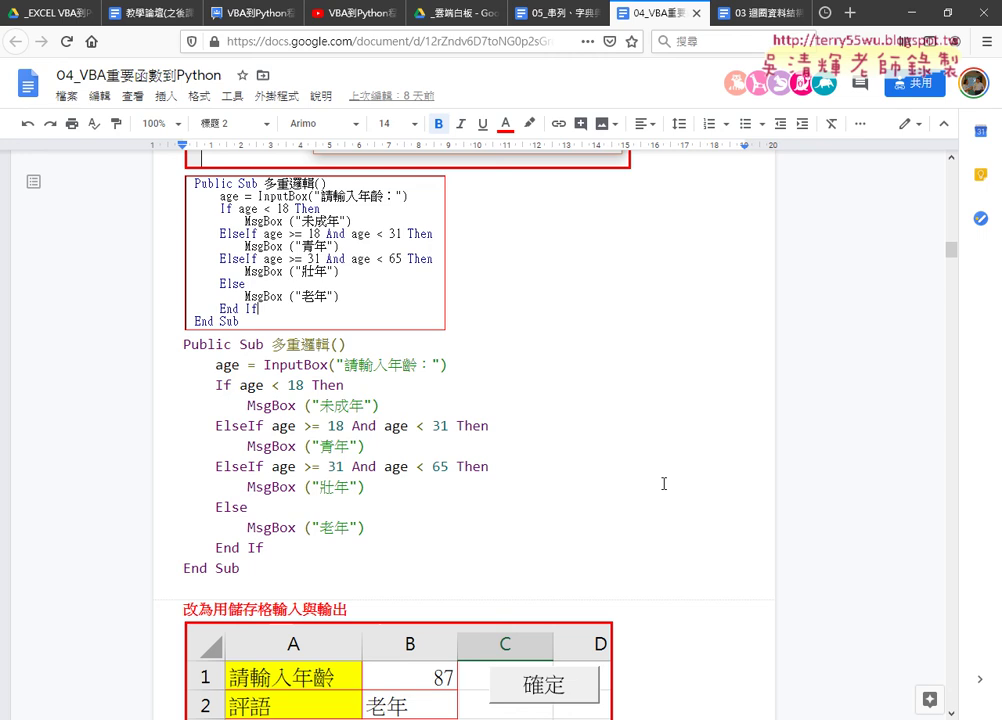
# - Scroll down to the CommandButton1_Click age code and the Enter-key KeyDown handler
pyautogui.scroll(-2, 800, 545)
pyautogui.scroll(-3, 801, 548)
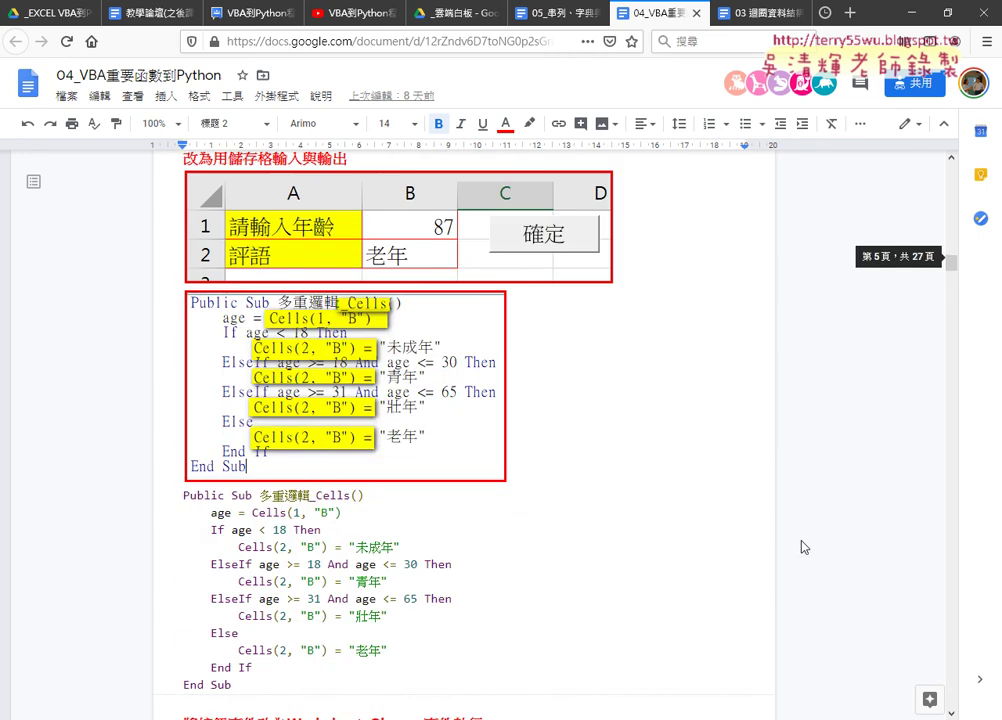
pyautogui.scroll(-3, 801, 548)
pyautogui.scroll(-3, 801, 548)
pyautogui.scroll(-2, 801, 548)
pyautogui.scroll(-3, 803, 548)
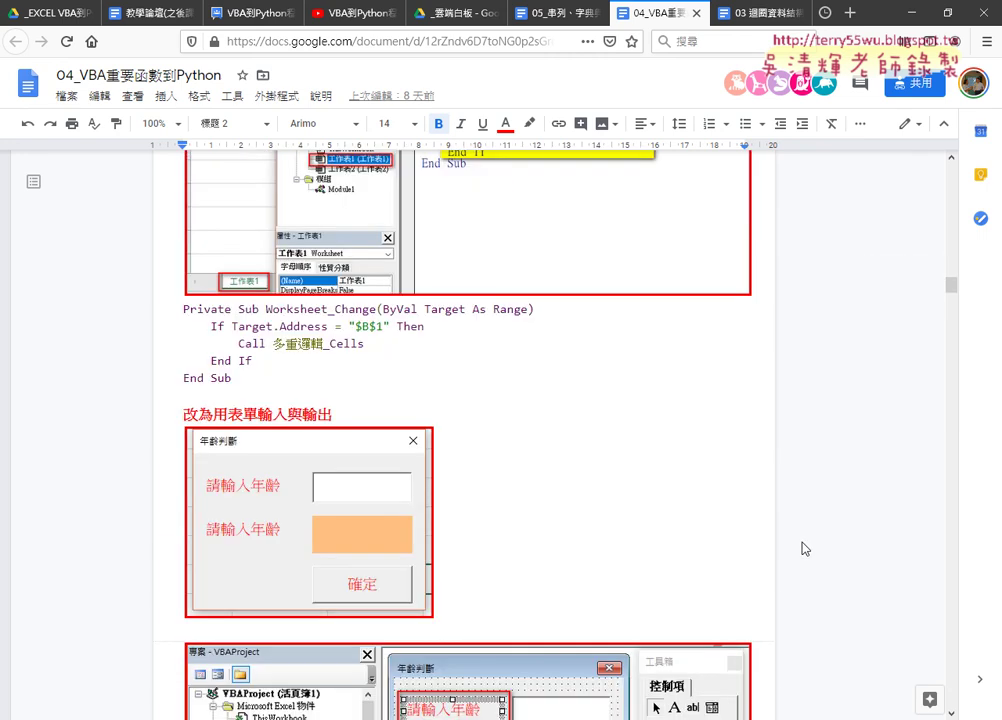
pyautogui.scroll(-4, 805, 548)
pyautogui.scroll(-2, 805, 548)
pyautogui.scroll(-3, 760, 570)
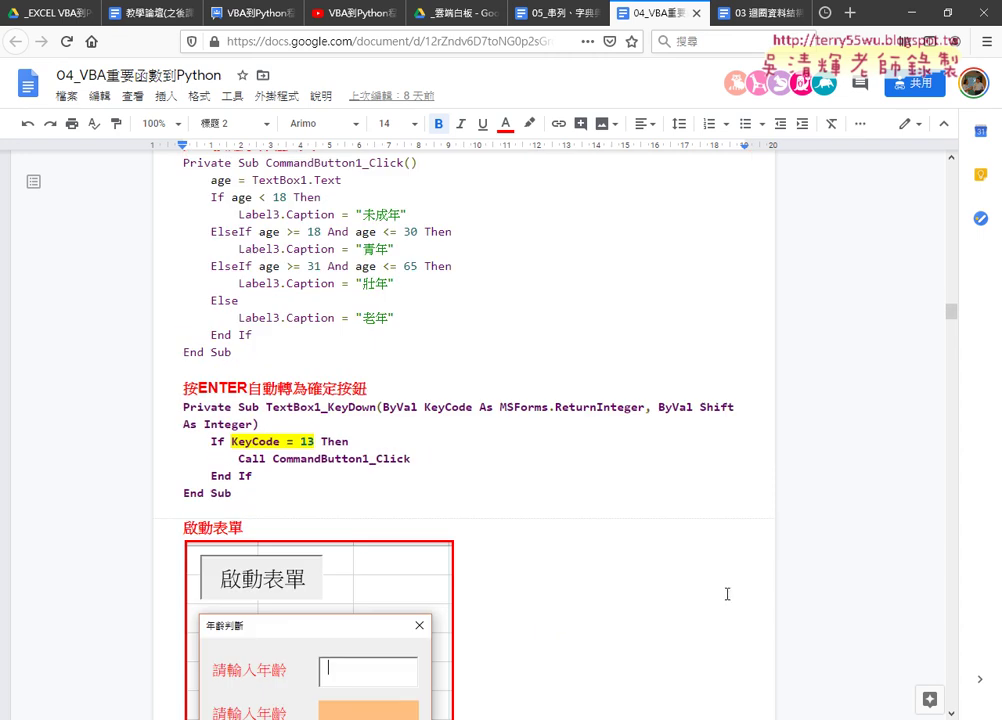
# - In BMI.xlsm, run IF_BMI with weight 88 and height 162, then dismiss the 21.34 標準 result
pyautogui.moveTo(440, 719)
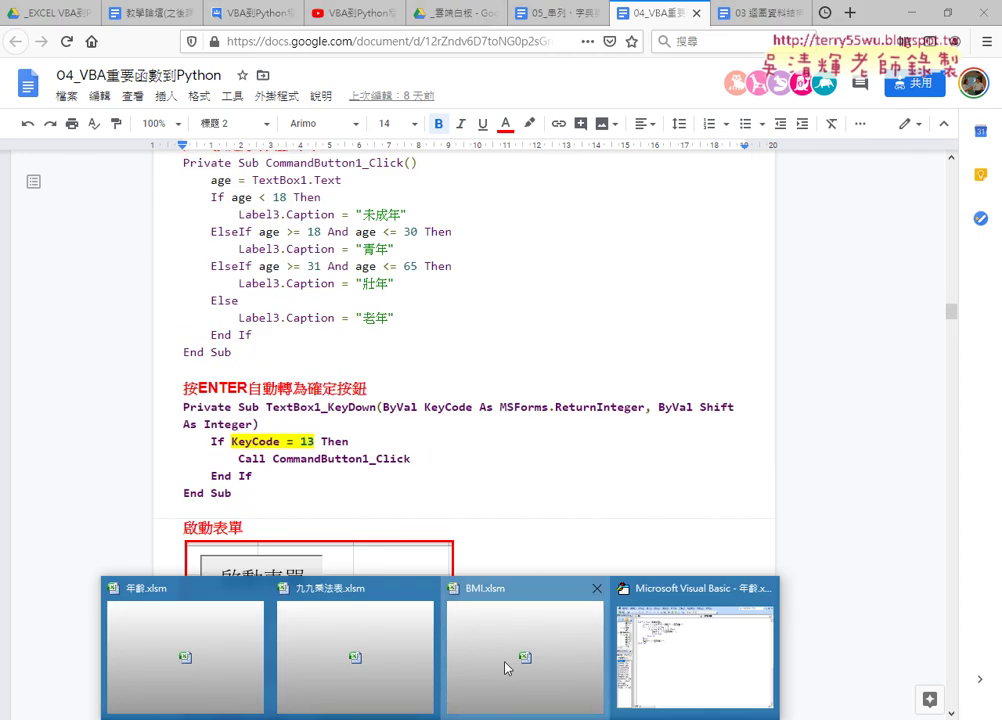
pyautogui.click(510, 666)
pyautogui.click(465, 472)
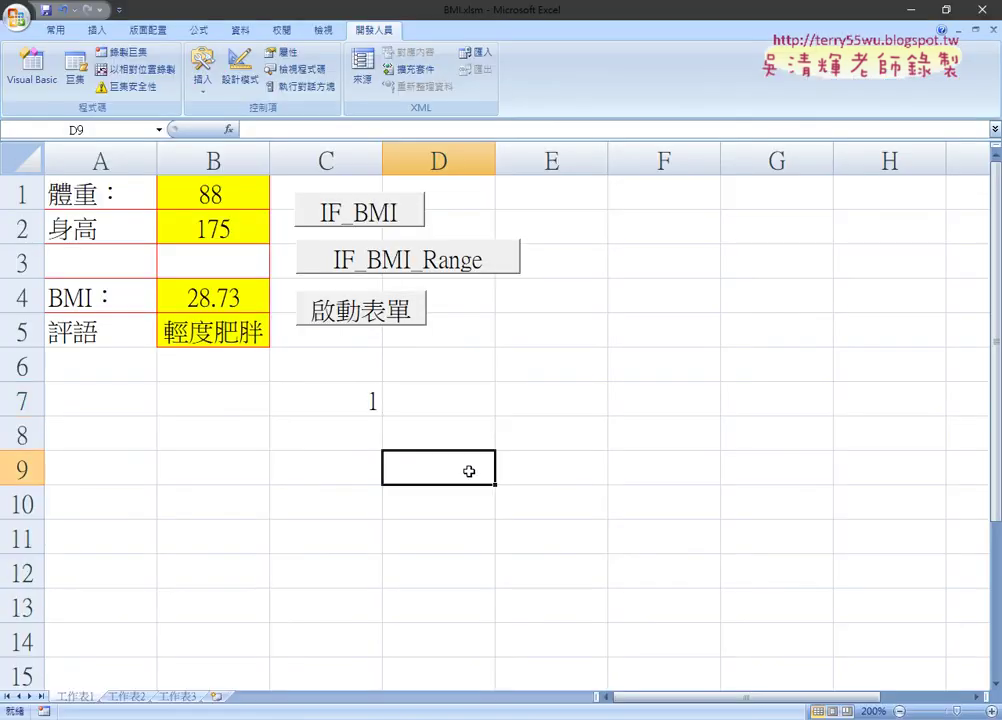
pyautogui.click(368, 216)
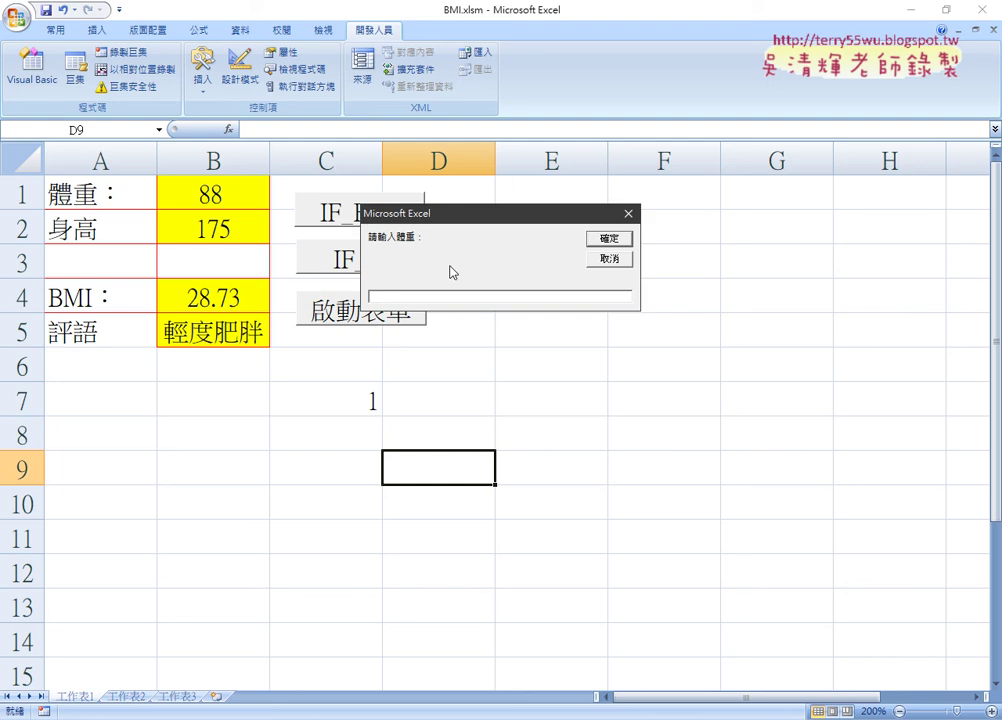
pyautogui.write('88')
pyautogui.press('Return')
pyautogui.write('162')
pyautogui.press('Return')
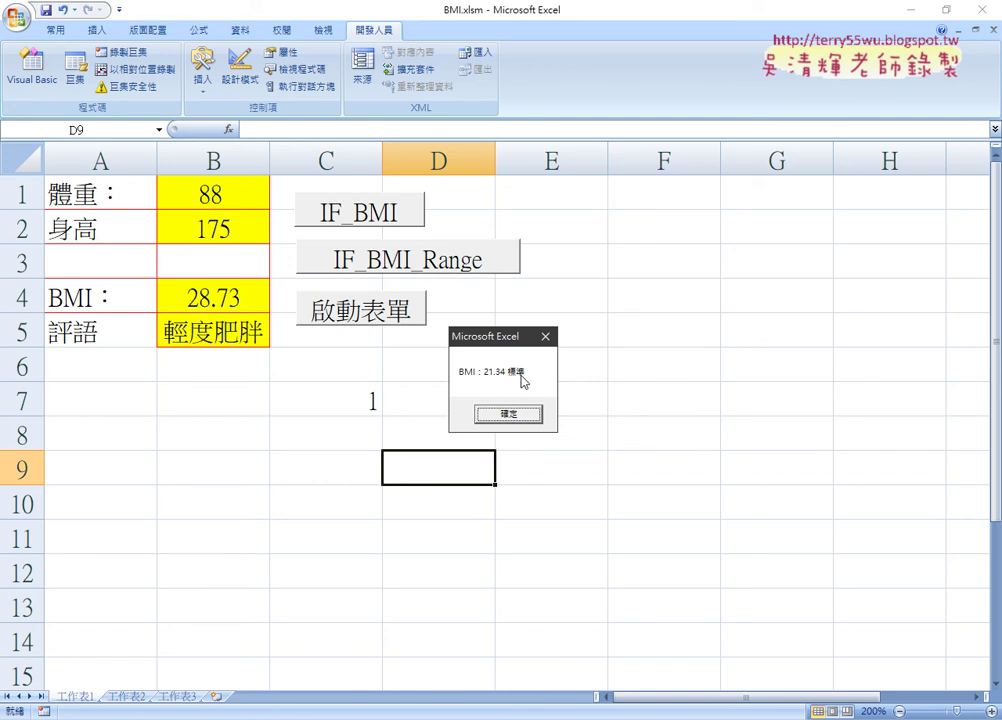
pyautogui.click(516, 413)
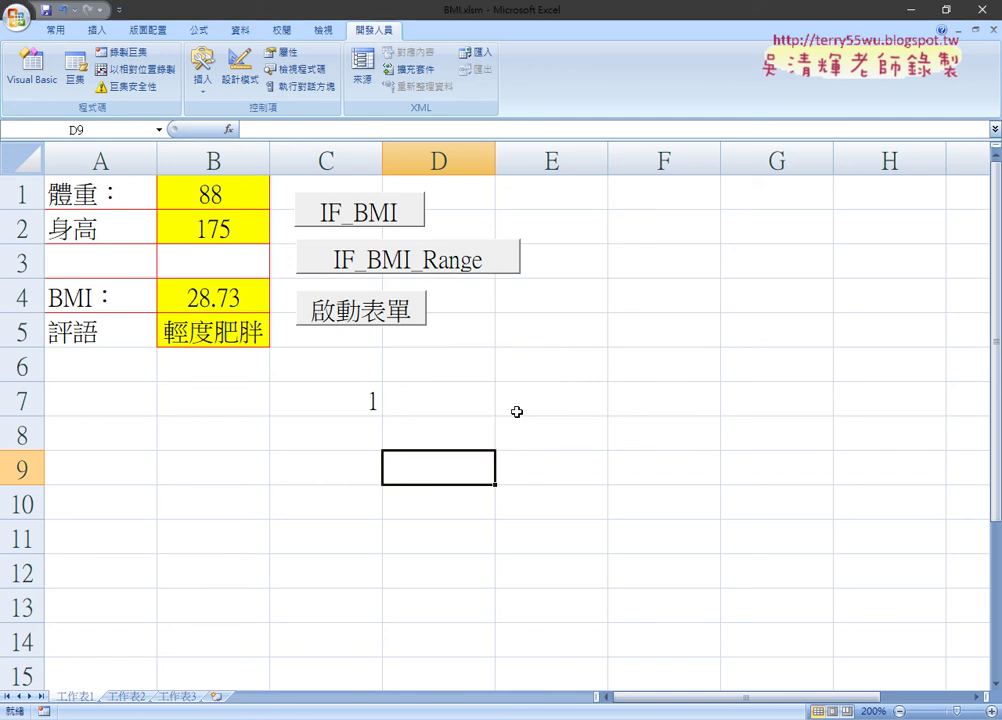
# - Clear the BMI cells and enter weight 56 in B1 and height 162 in B2
pyautogui.click(516, 412)
pyautogui.moveTo(213, 194)
pyautogui.mouseDown()
pyautogui.moveTo(225, 230)
pyautogui.moveTo(219, 331)
pyautogui.mouseUp()
pyautogui.press('Delete')
pyautogui.press('Delete')
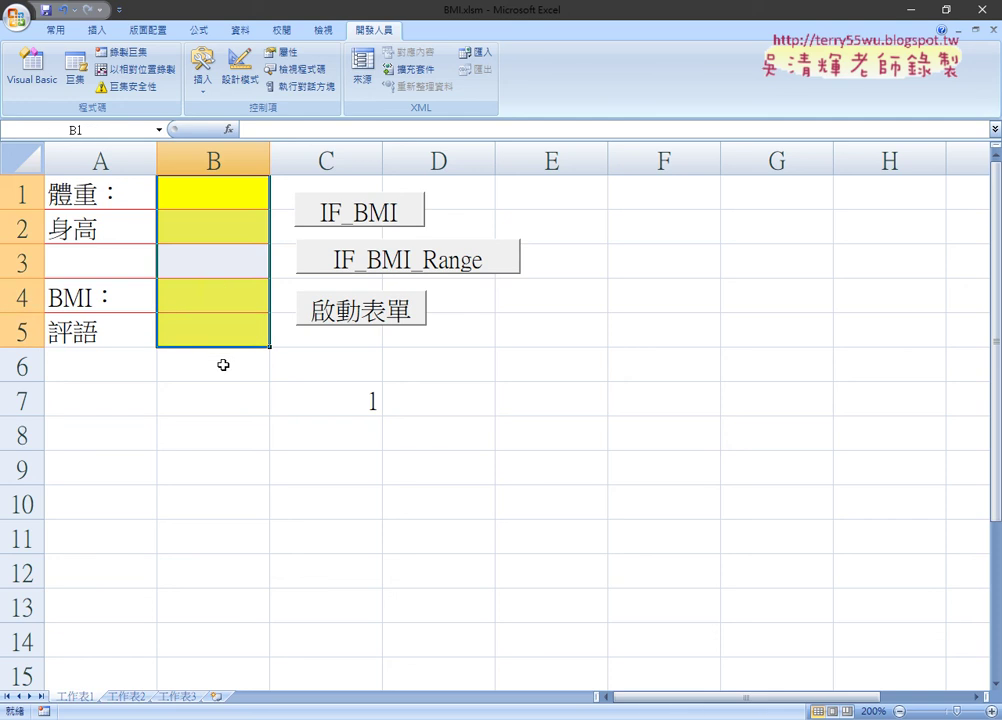
pyautogui.click(222, 197)
pyautogui.write('56')
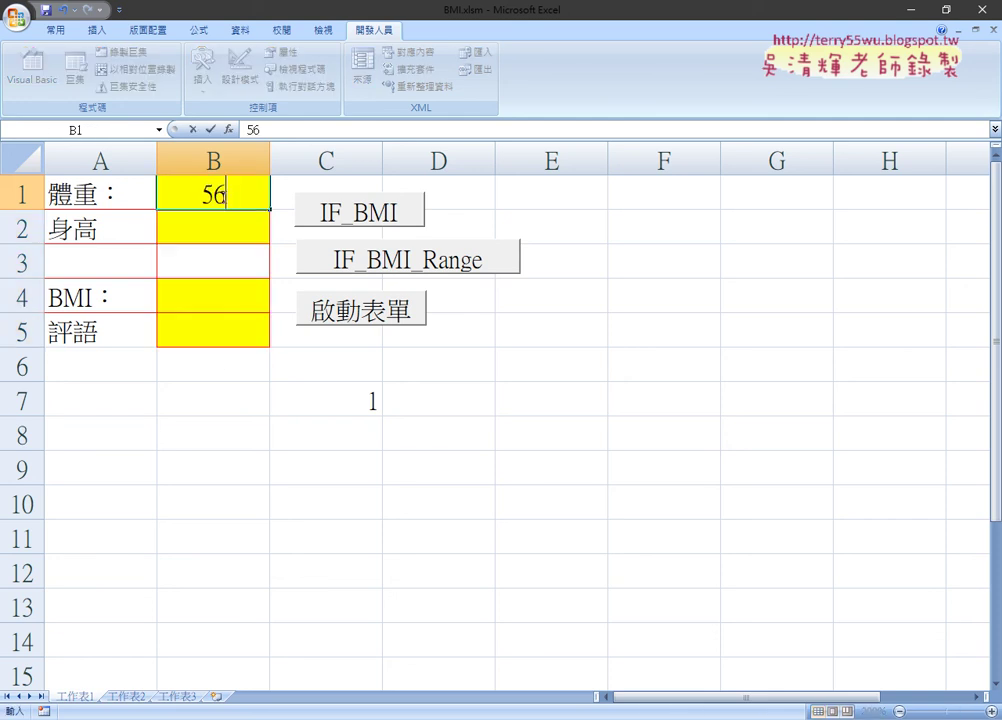
pyautogui.click(220, 228)
pyautogui.write('1')
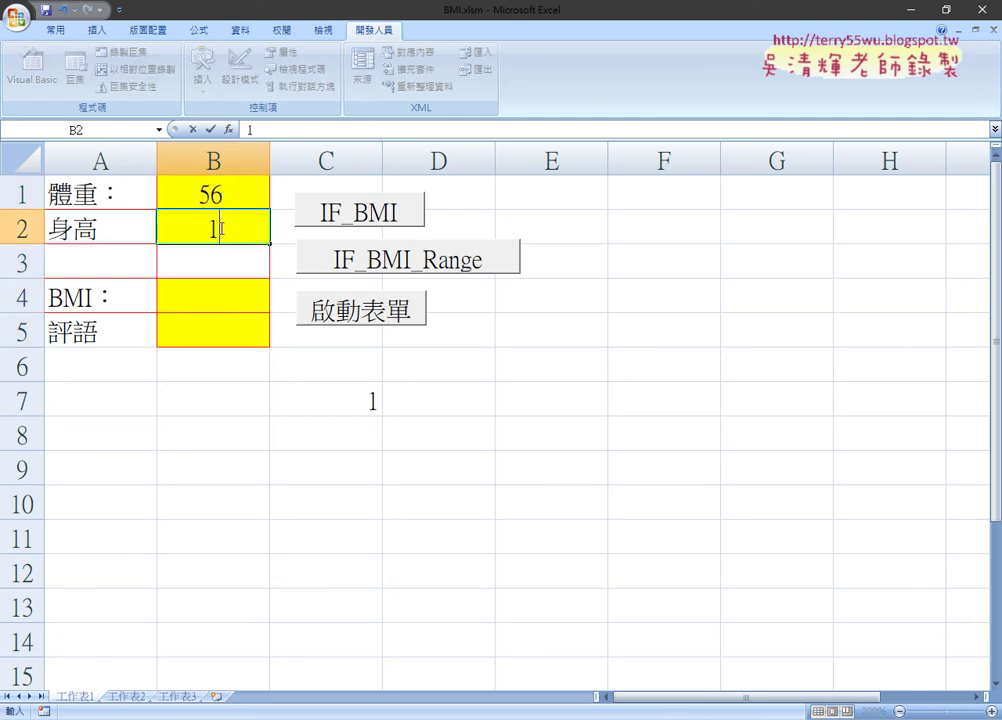
pyautogui.write('62')
pyautogui.click(665, 303)
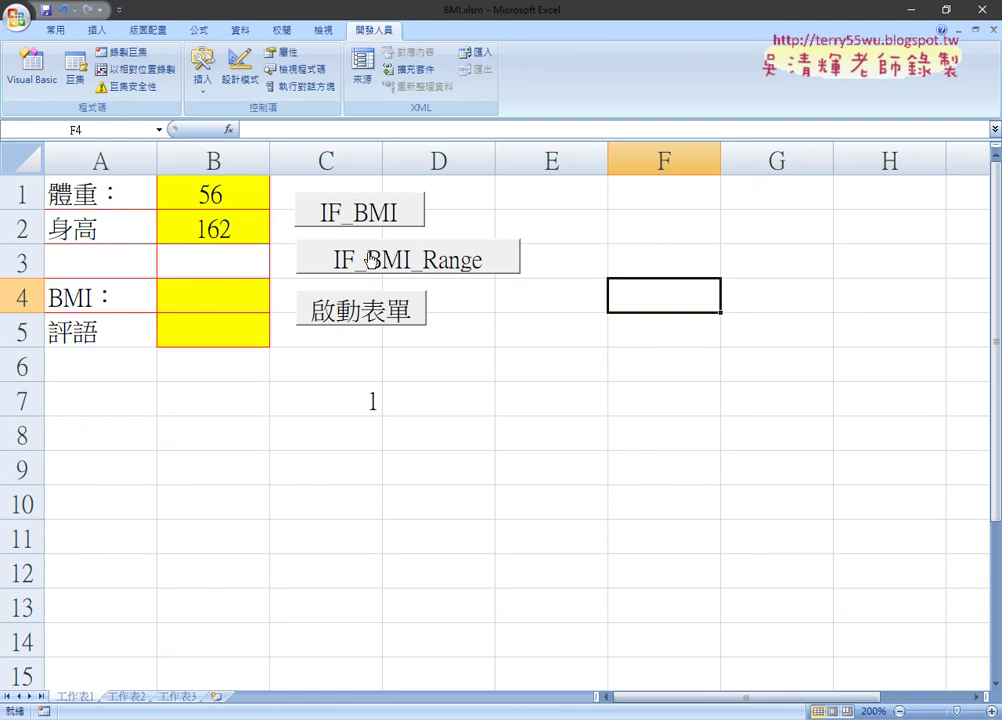
# - Run IF_BMI_Range to get BMI 21.34 and 標準 in B4:B5, circling the results
pyautogui.click(340, 258)
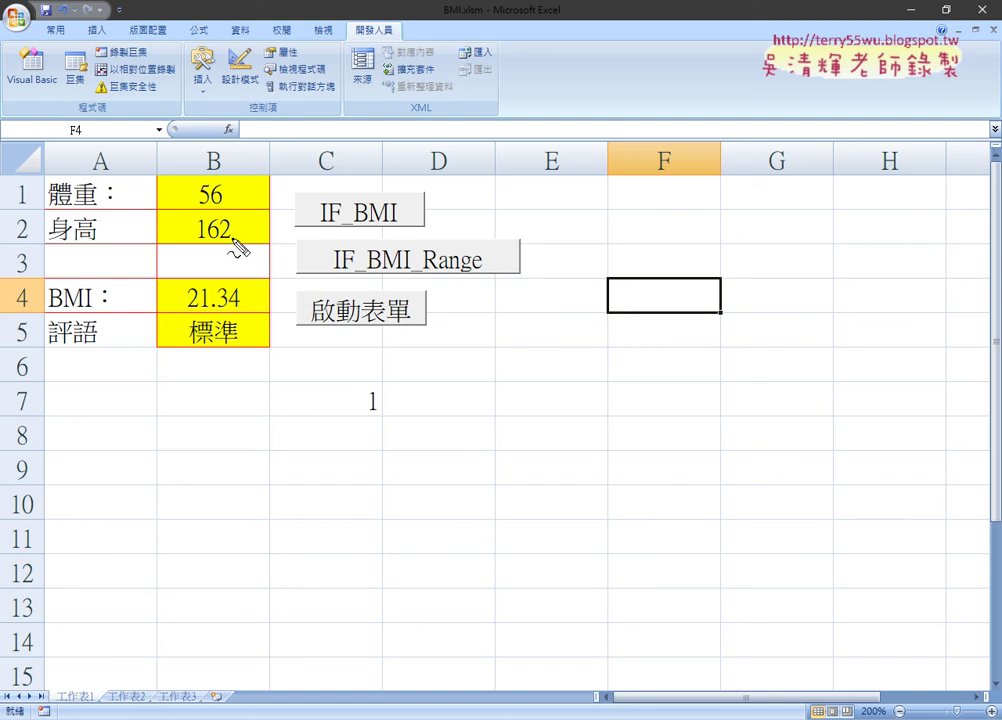
pyautogui.moveTo(226, 180)
pyautogui.mouseDown()
pyautogui.moveTo(224, 214)
pyautogui.moveTo(282, 226)
pyautogui.moveTo(310, 256)
pyautogui.moveTo(335, 261)
pyautogui.moveTo(268, 296)
pyautogui.moveTo(290, 302)
pyautogui.moveTo(160, 314)
pyautogui.mouseUp()
pyautogui.moveTo(240, 287); pyautogui.dragTo(170, 305)
pyautogui.moveTo(240, 320); pyautogui.dragTo(230, 345)
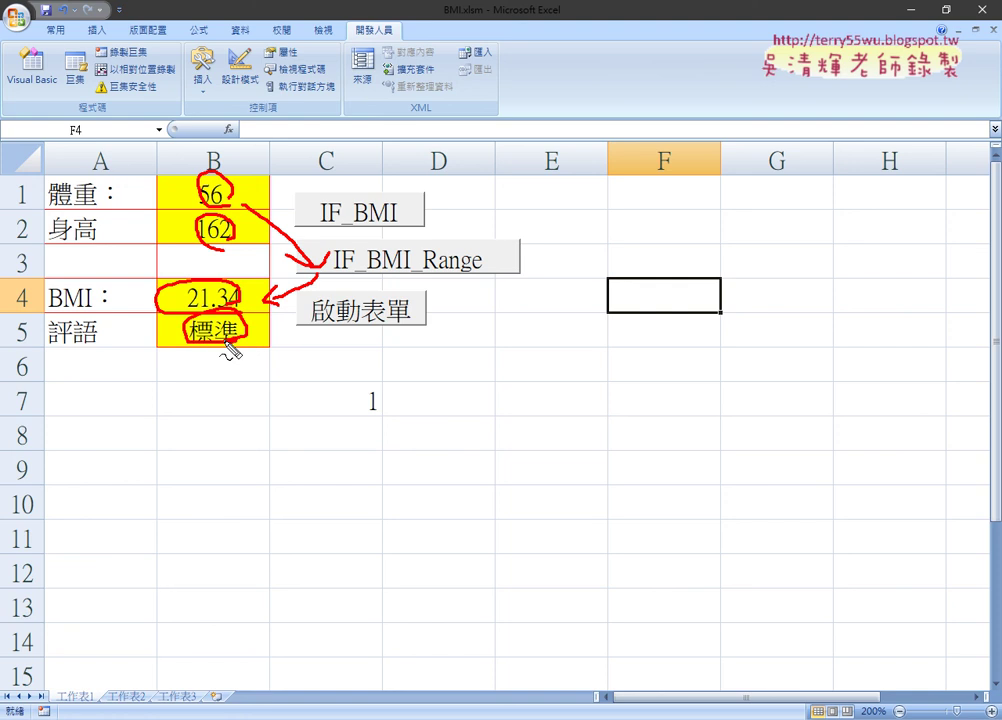
pyautogui.press('Escape')
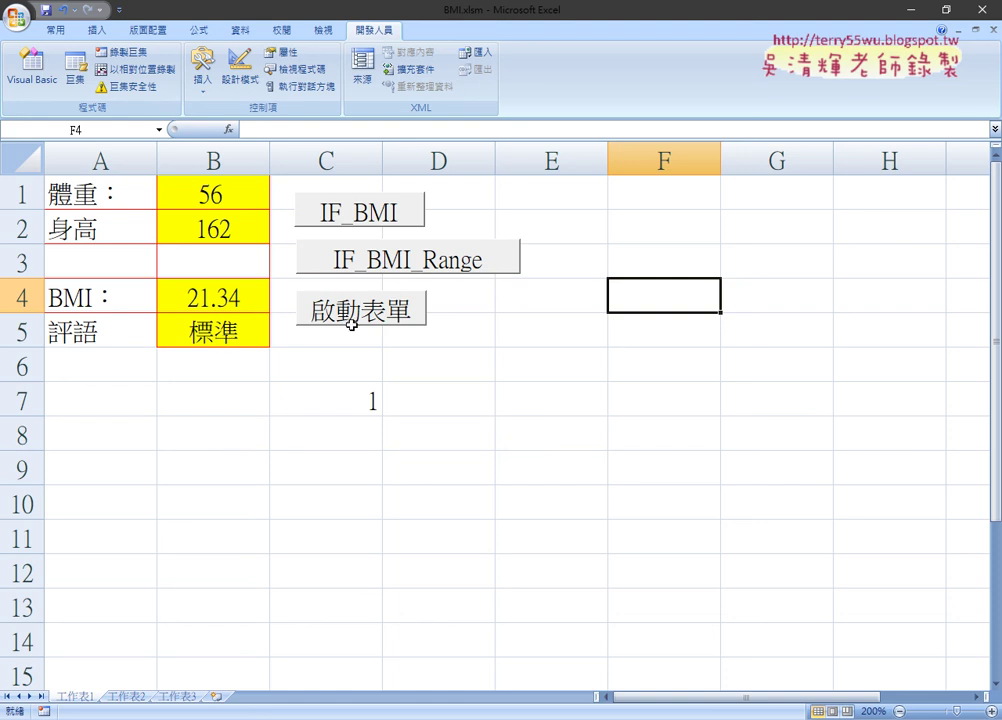
# - Launch the BMI UserForm via 啟動表單, reposition it, and annotate its input-to-result flow
pyautogui.click(386, 312)
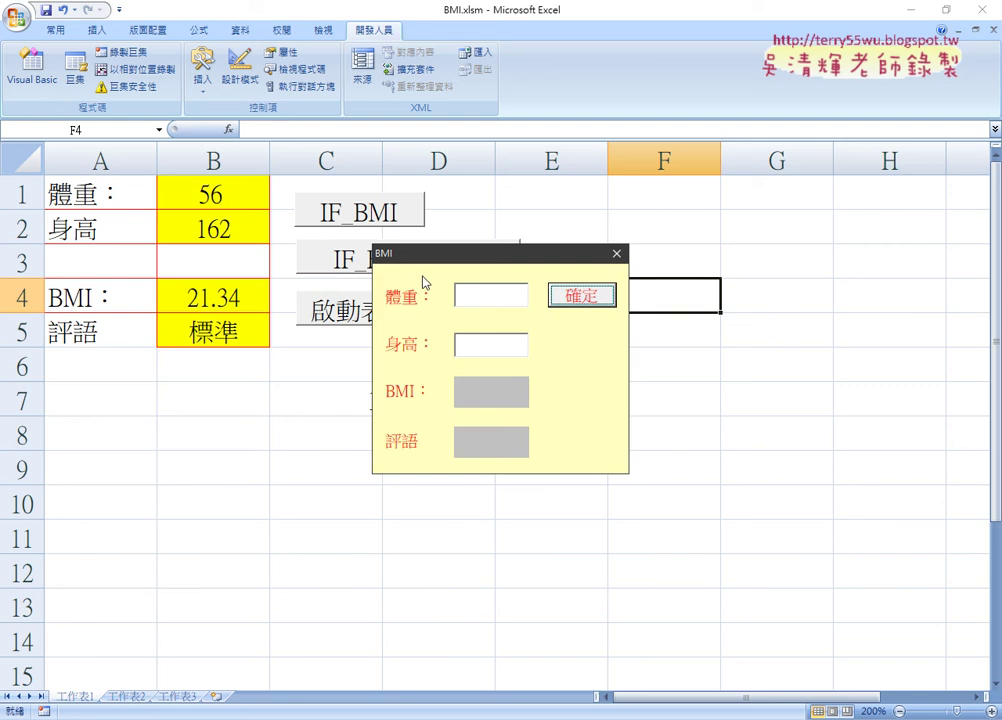
pyautogui.moveTo(431, 262)
pyautogui.mouseDown()
pyautogui.moveTo(350, 232)
pyautogui.moveTo(393, 291)
pyautogui.mouseUp()
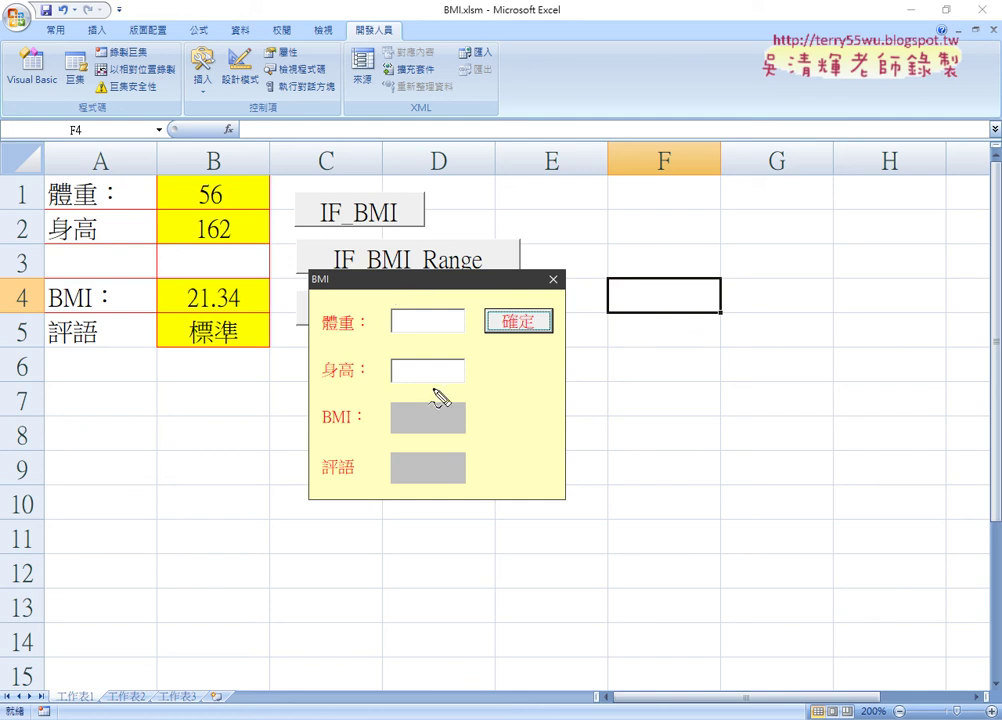
pyautogui.moveTo(430, 398)
pyautogui.mouseDown()
pyautogui.moveTo(450, 328)
pyautogui.moveTo(443, 320)
pyautogui.mouseUp()
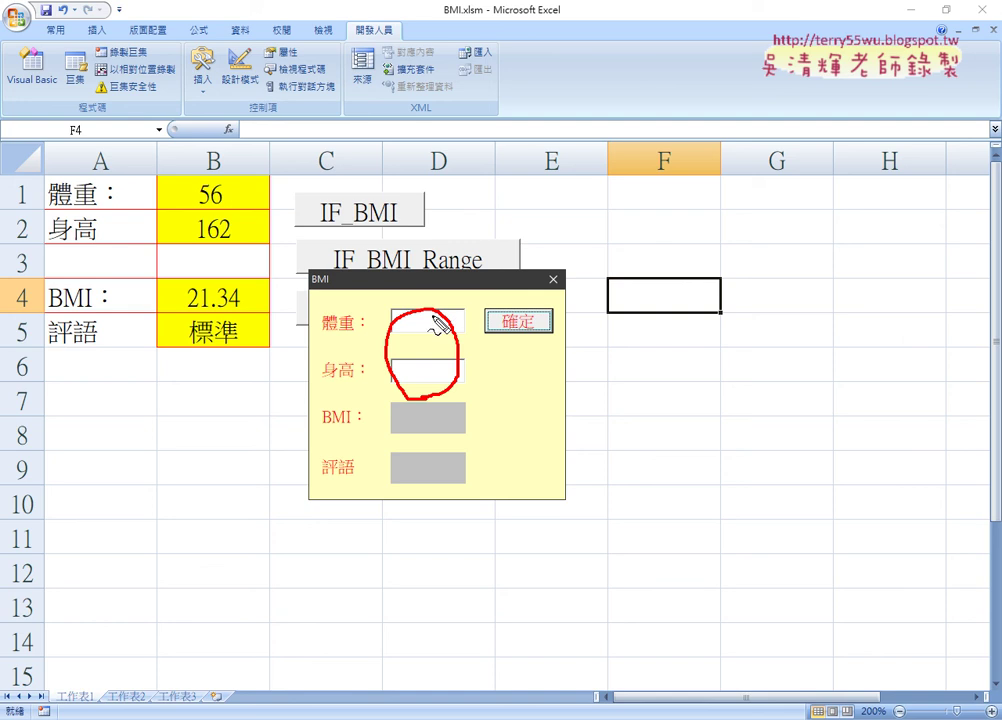
pyautogui.moveTo(438, 330); pyautogui.dragTo(497, 305)
pyautogui.moveTo(527, 345)
pyautogui.mouseDown()
pyautogui.moveTo(500, 430)
pyautogui.moveTo(515, 430)
pyautogui.mouseUp()
pyautogui.moveTo(462, 484)
pyautogui.mouseDown()
pyautogui.moveTo(384, 437)
pyautogui.moveTo(465, 435)
pyautogui.mouseUp()
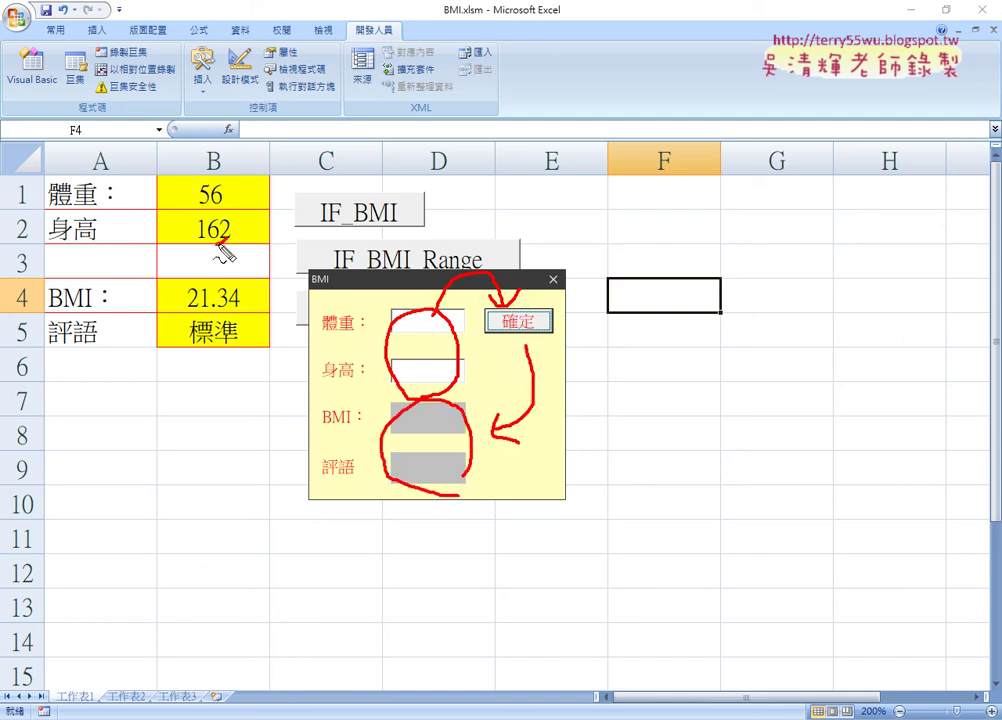
pyautogui.moveTo(200, 180); pyautogui.dragTo(240, 205)
pyautogui.moveTo(180, 300)
pyautogui.mouseDown()
pyautogui.moveTo(230, 340)
pyautogui.moveTo(262, 300)
pyautogui.mouseUp()
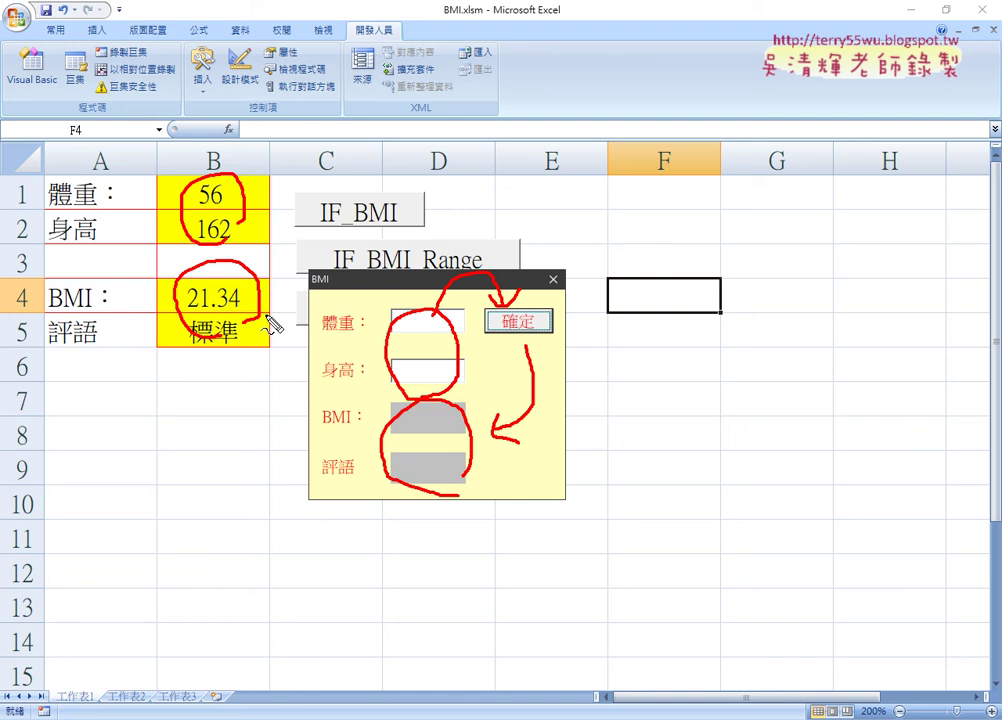
pyautogui.press('Escape')
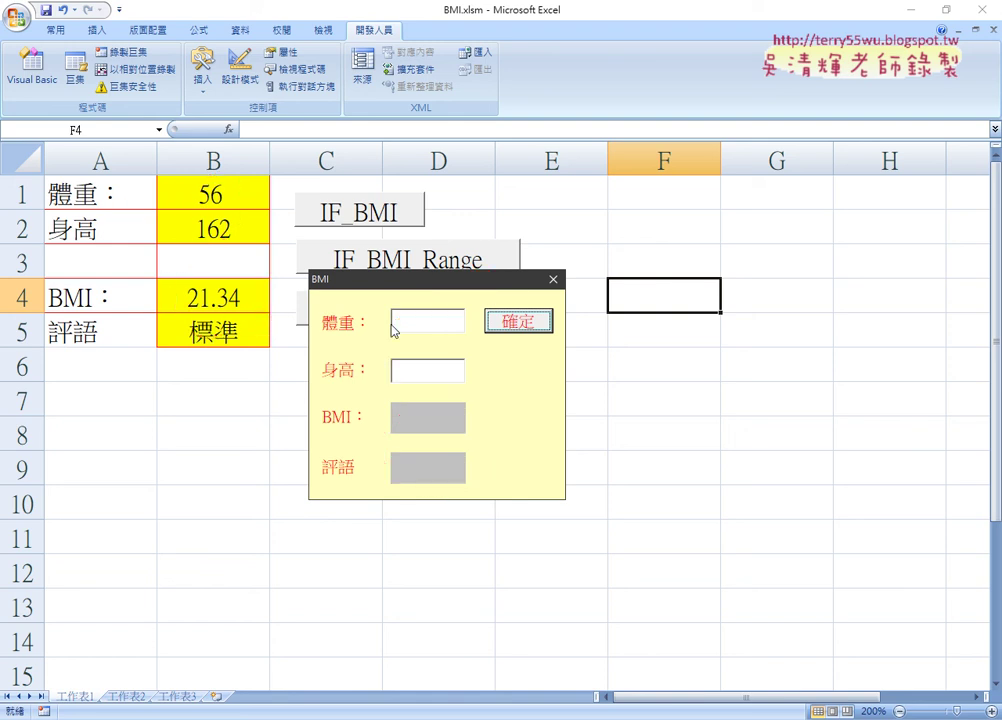
# - Enter weight 89 and height 168 in the form to get BMI 31.53, 中度肥胖
pyautogui.click(418, 323)
pyautogui.write('89')
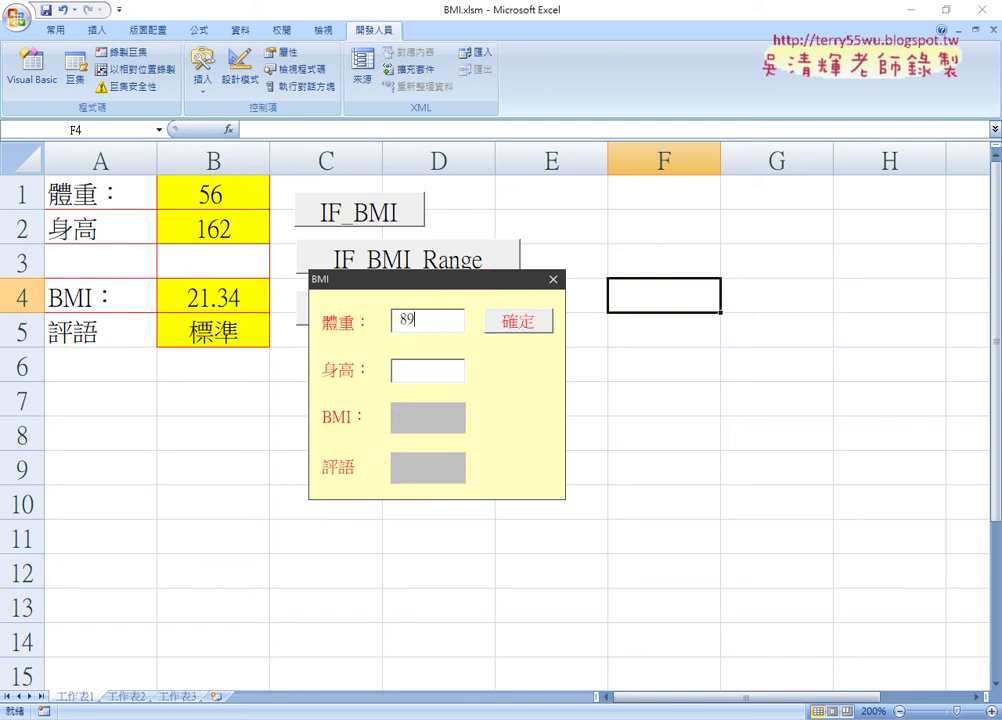
pyautogui.press('Tab')
pyautogui.write('1')
pyautogui.write('68')
pyautogui.doubleClick(434, 374)
pyautogui.click(530, 321)
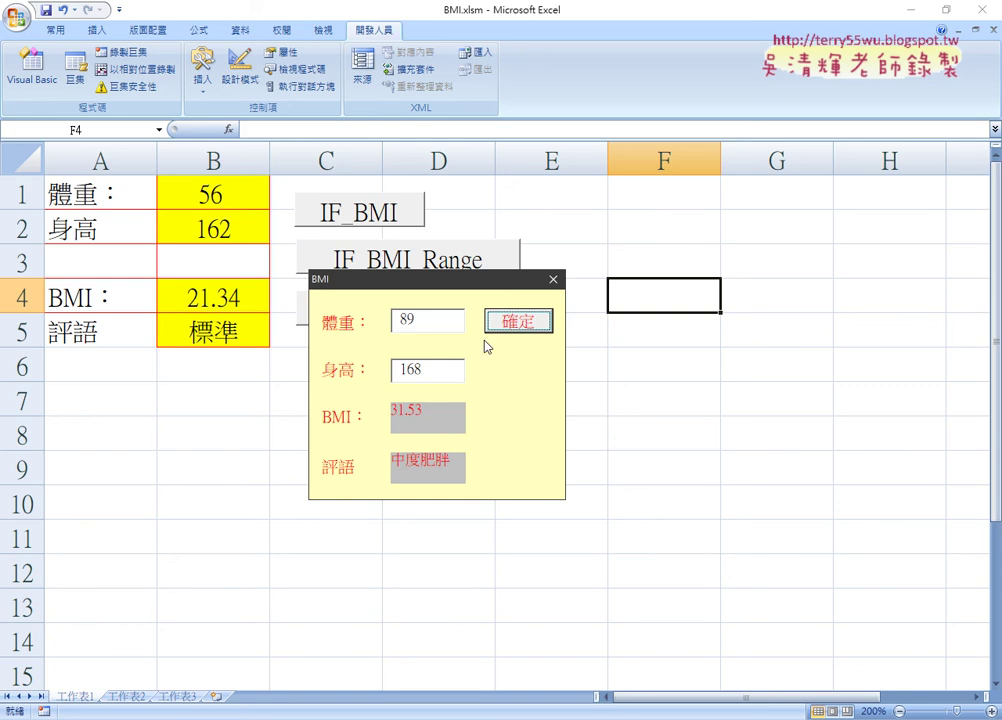
pyautogui.moveTo(460, 285); pyautogui.dragTo(735, 205)
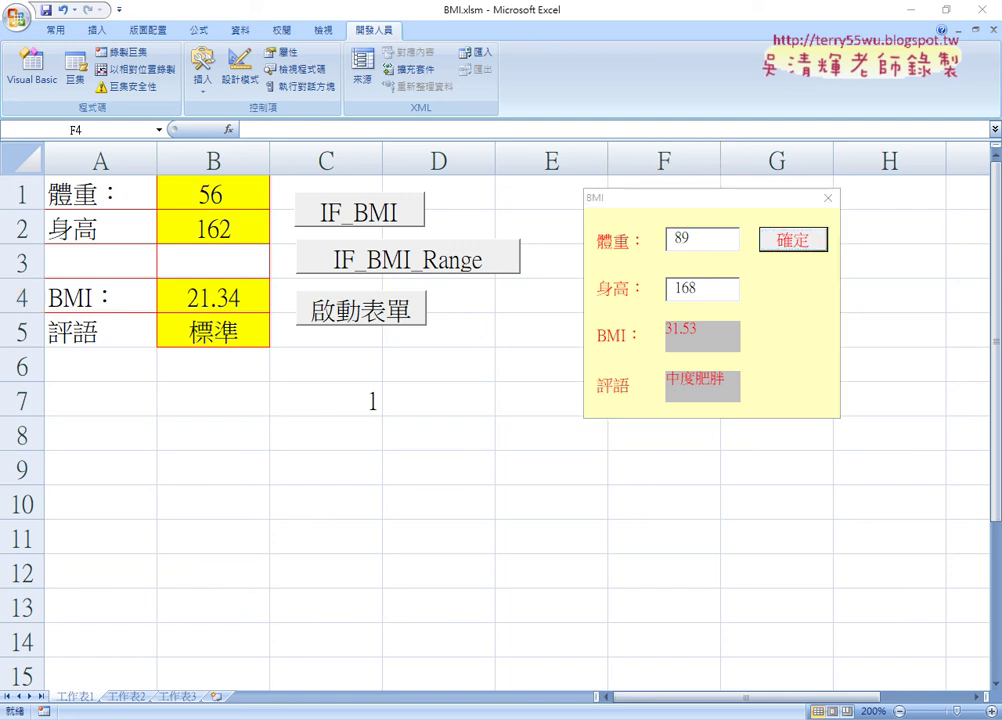
# - Scroll the Google Docs tutorial down to the IF_BMI VBA code listing
pyautogui.scroll(-4, 461, 528)
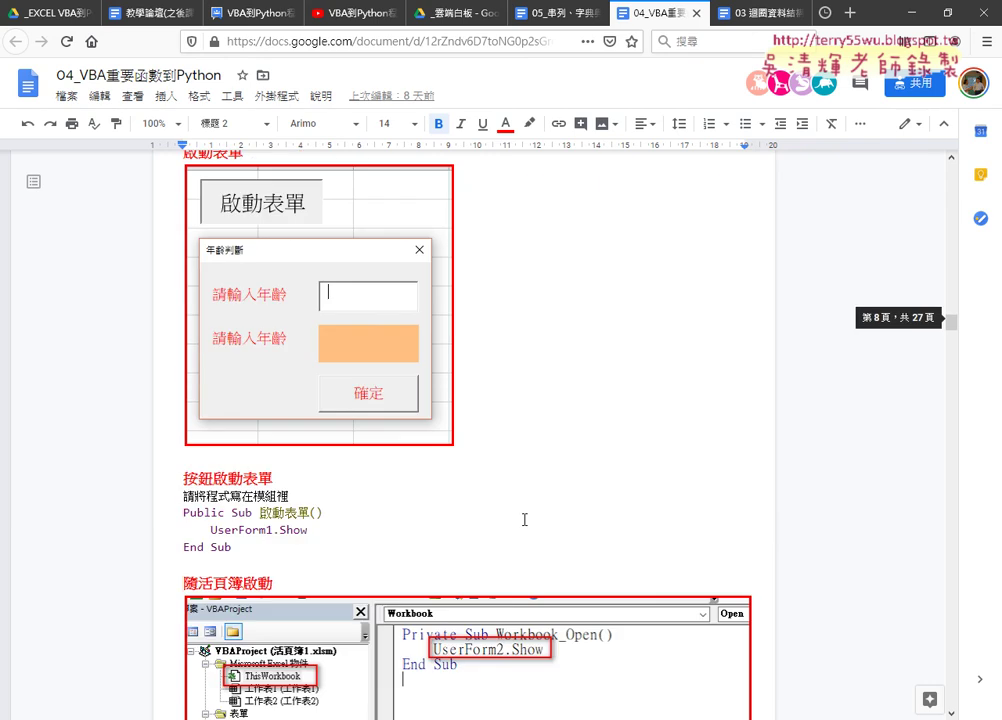
pyautogui.scroll(-2, 524, 520)
pyautogui.scroll(-1, 524, 520)
pyautogui.scroll(-4, 525, 520)
pyautogui.scroll(-4, 527, 521)
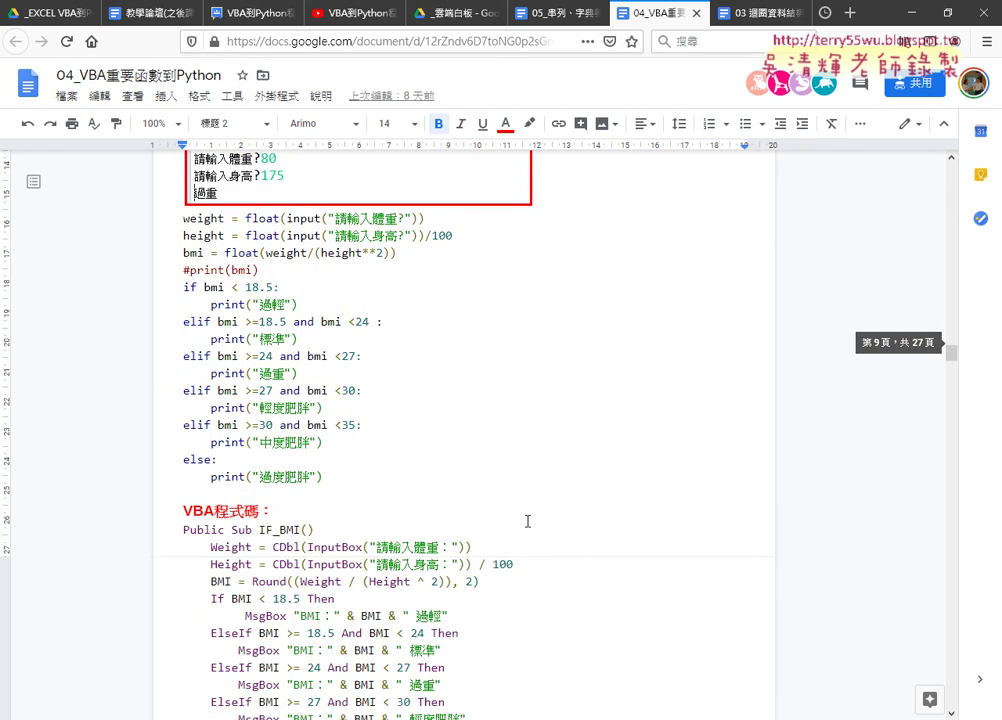
pyautogui.scroll(-3, 527, 521)
pyautogui.scroll(-3, 527, 521)
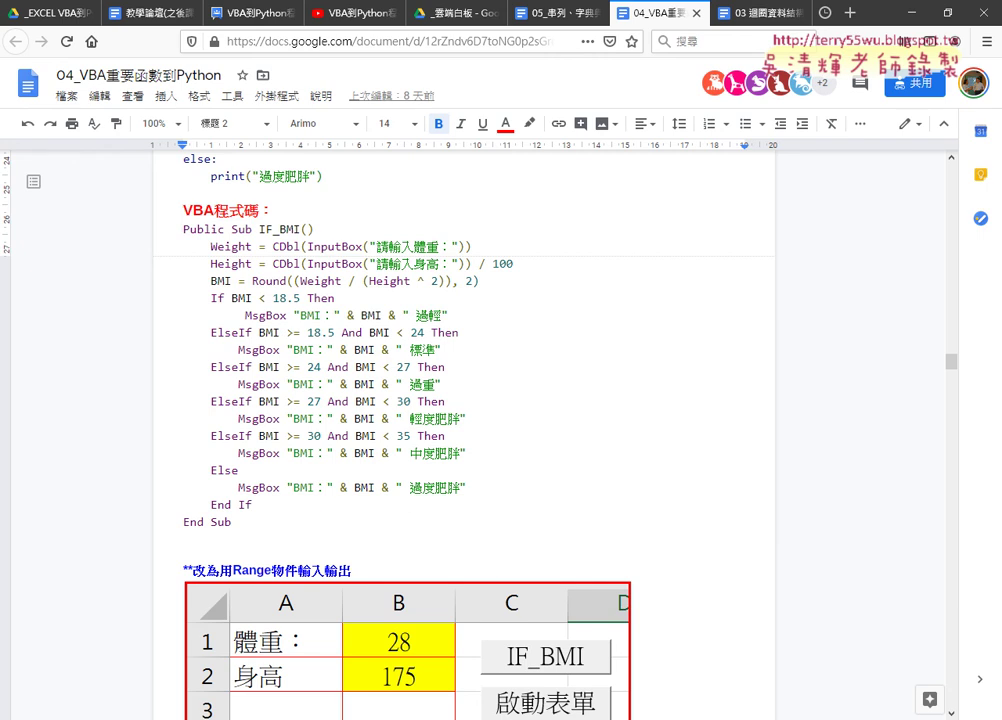
# - Widen the project pane and insert a new UserForm1 into the BMI.xlsm project
pyautogui.moveTo(454, 690)
pyautogui.click(540, 526)
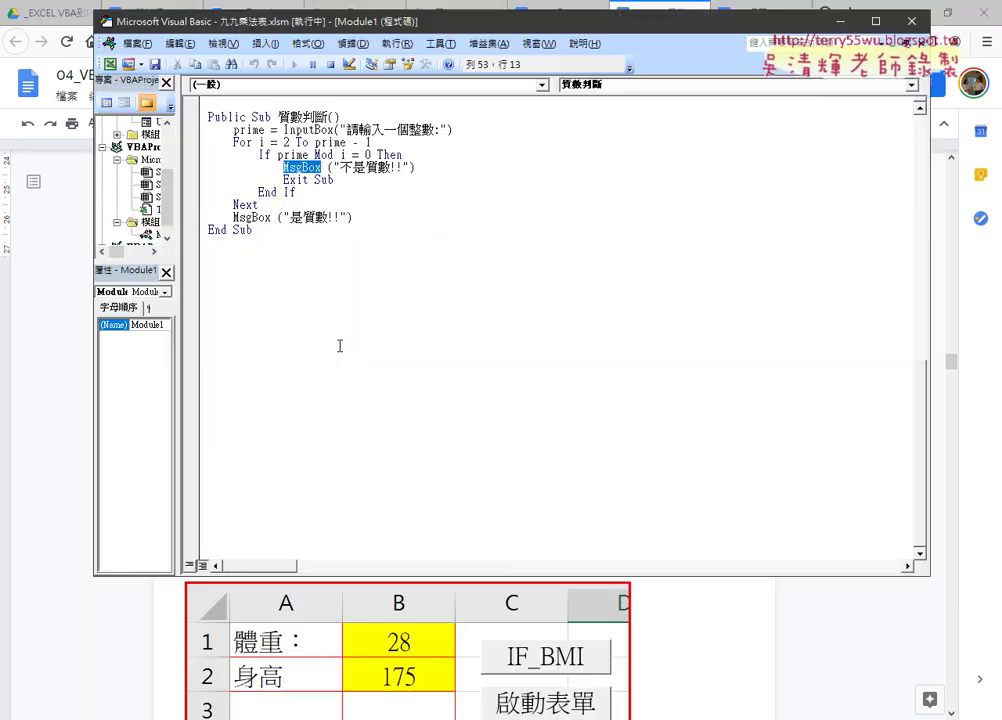
pyautogui.moveTo(180, 250); pyautogui.dragTo(320, 253)
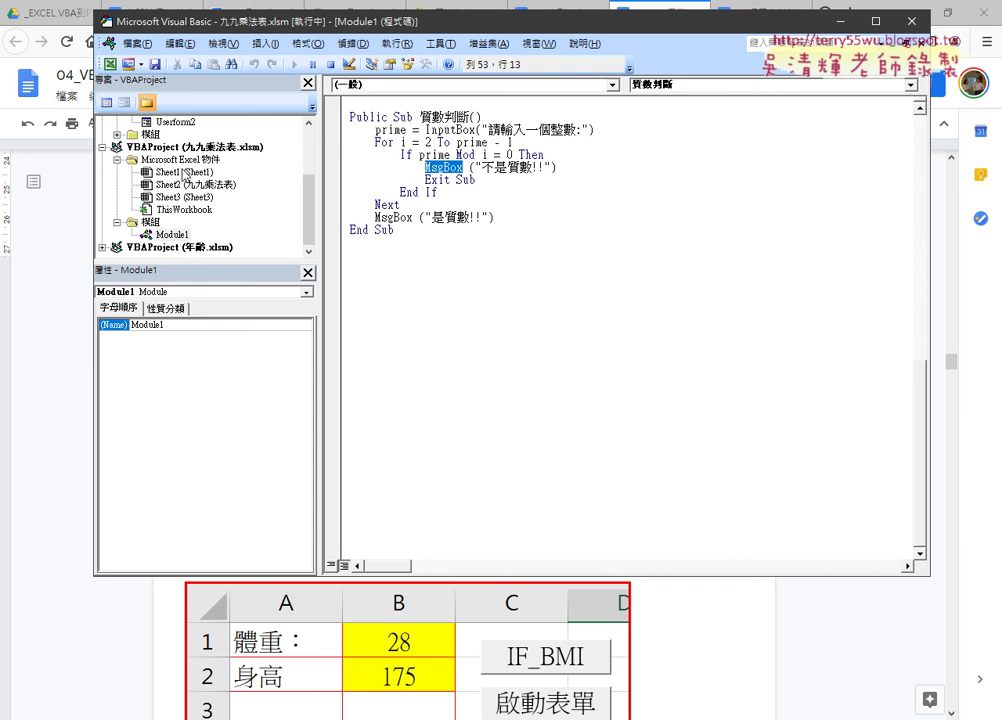
pyautogui.moveTo(183, 263); pyautogui.dragTo(183, 410)
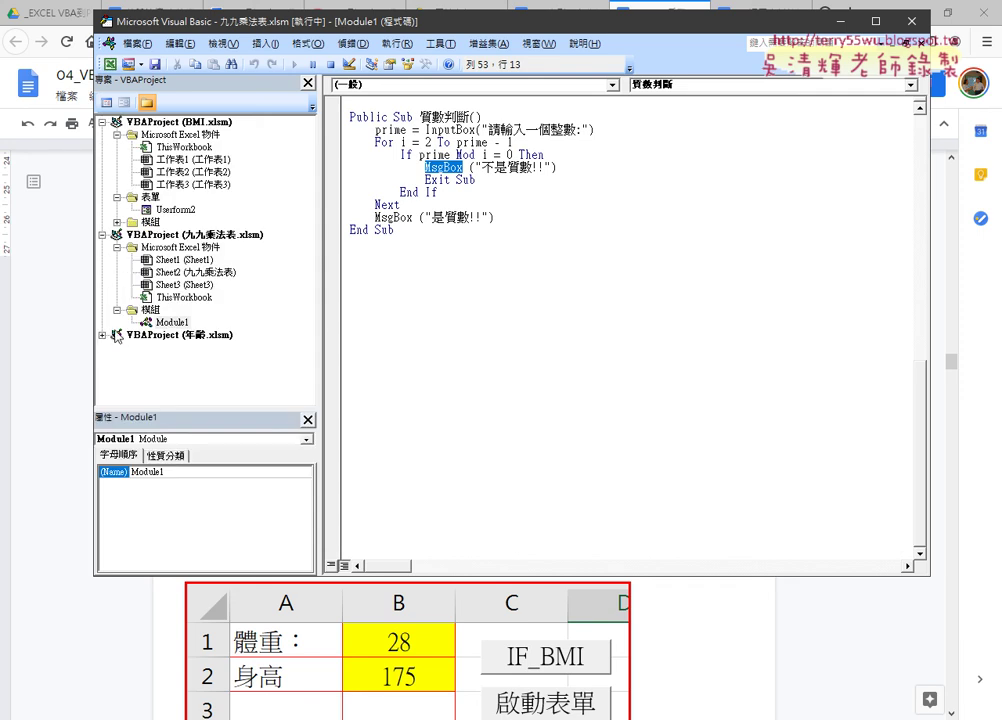
pyautogui.rightClick(199, 159)
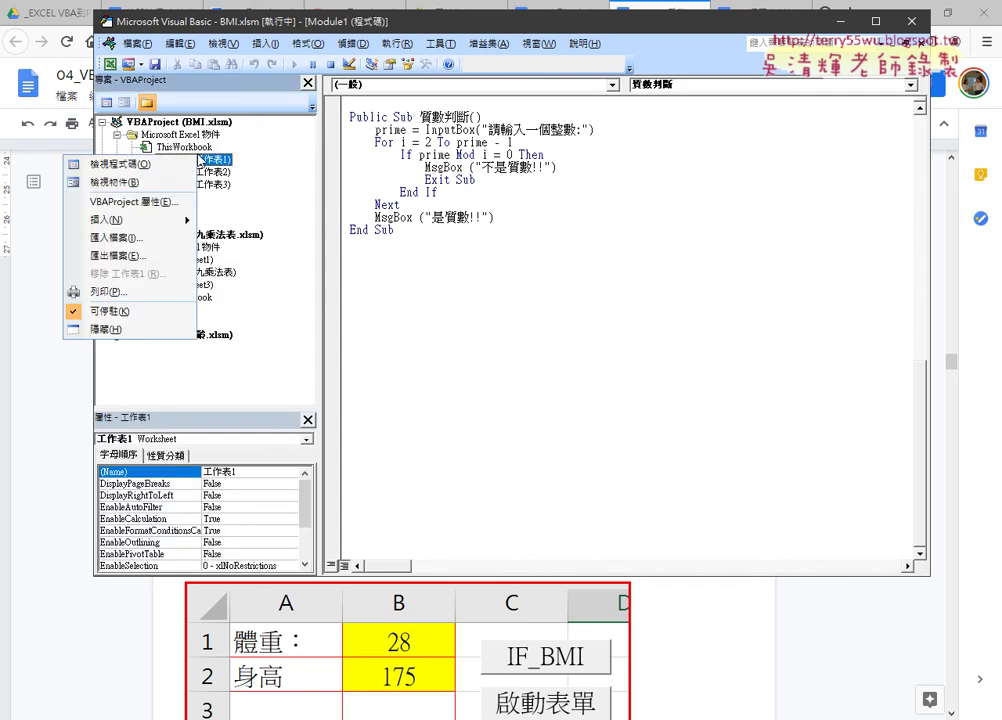
pyautogui.moveTo(160, 219)
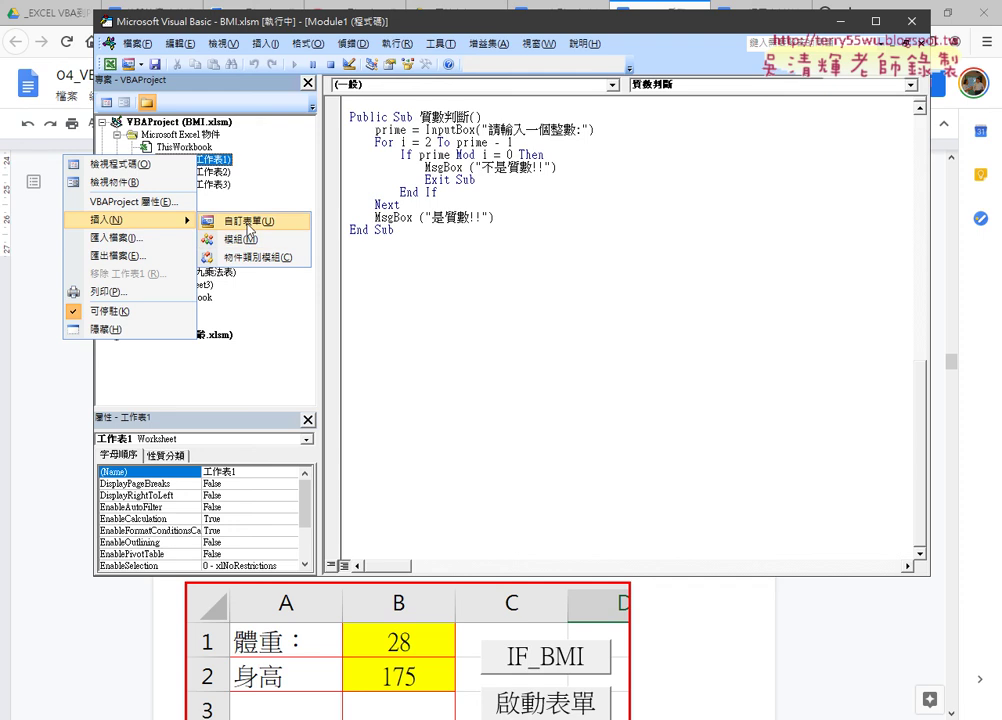
pyautogui.click(250, 229)
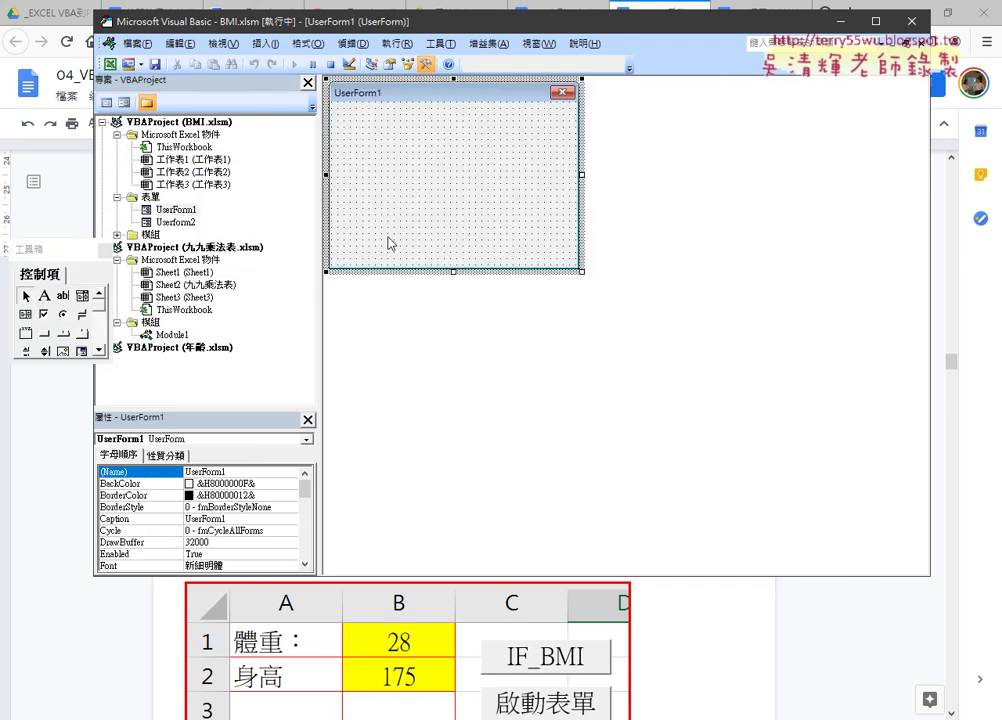
# - Open Userform2 in the designer, dock the toolbox beside it, and select the 體重 label
pyautogui.doubleClick(176, 209)
pyautogui.doubleClick(188, 224)
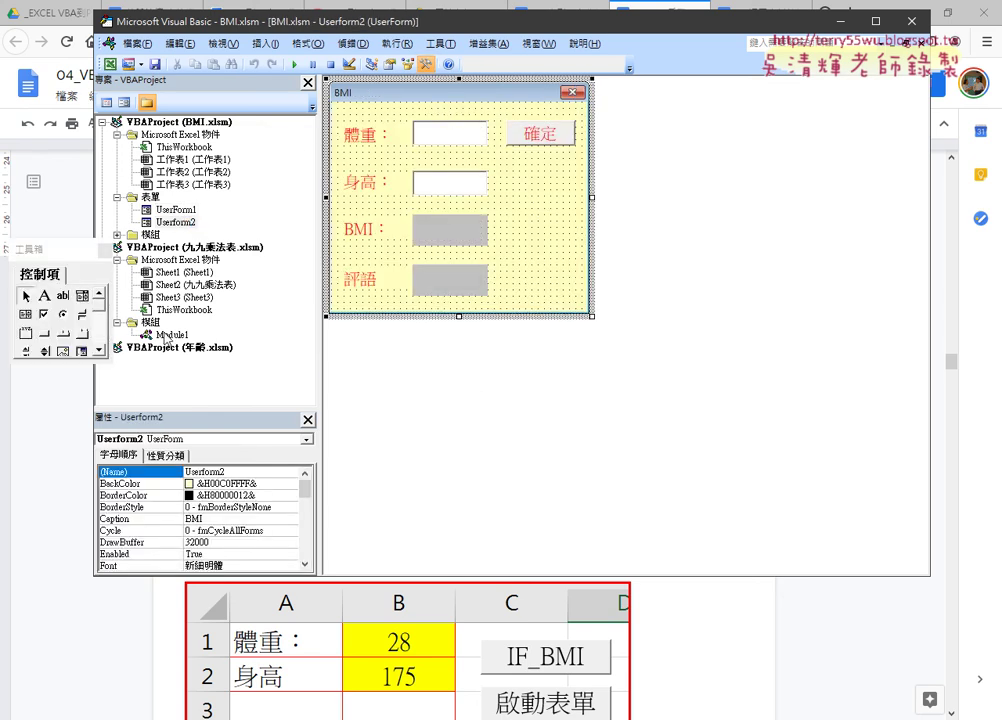
pyautogui.moveTo(68, 250)
pyautogui.mouseDown()
pyautogui.moveTo(820, 172)
pyautogui.moveTo(661, 103)
pyautogui.mouseUp()
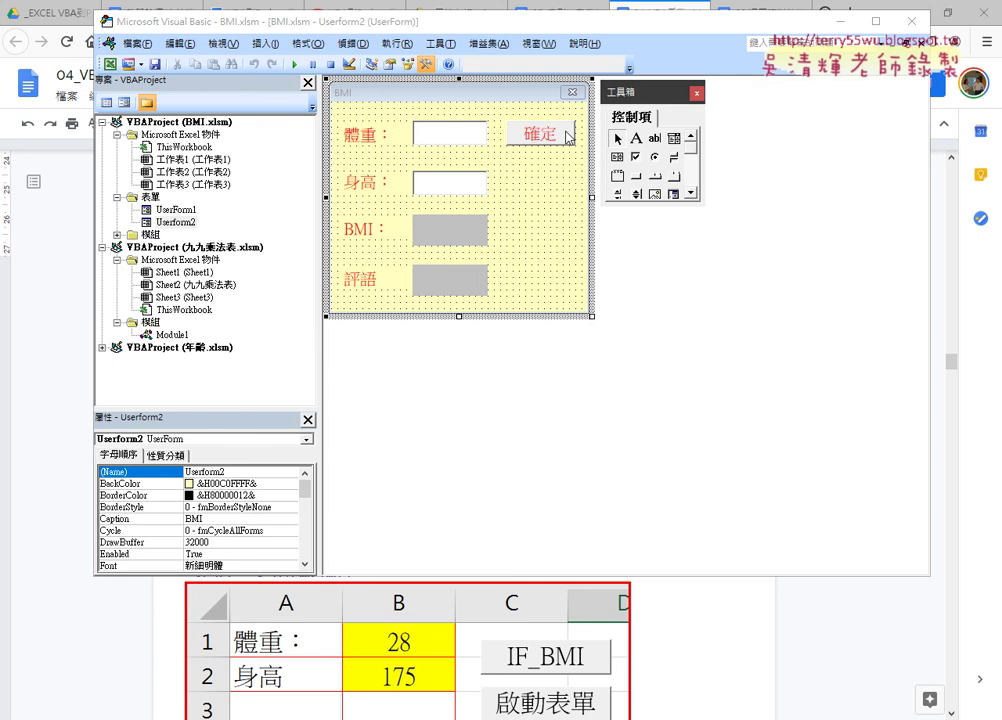
pyautogui.click(368, 143)
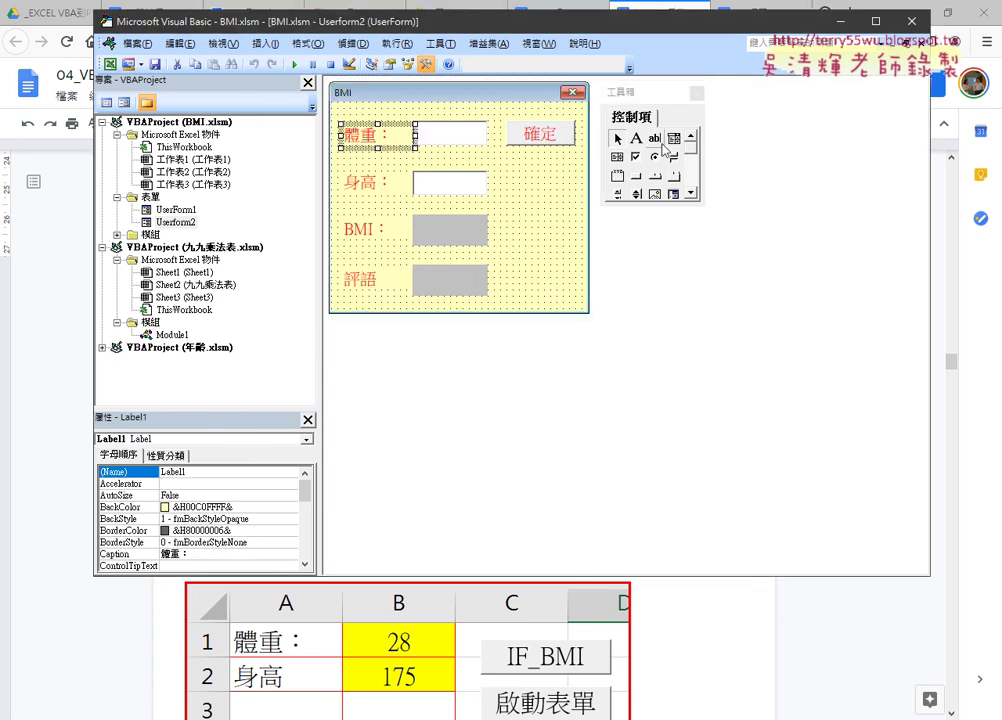
# - Inspect the 身高, BMI and 評語 labels, the weight box, BMI result box and 確定 button
pyautogui.click(362, 183)
pyautogui.click(363, 228)
pyautogui.click(365, 278)
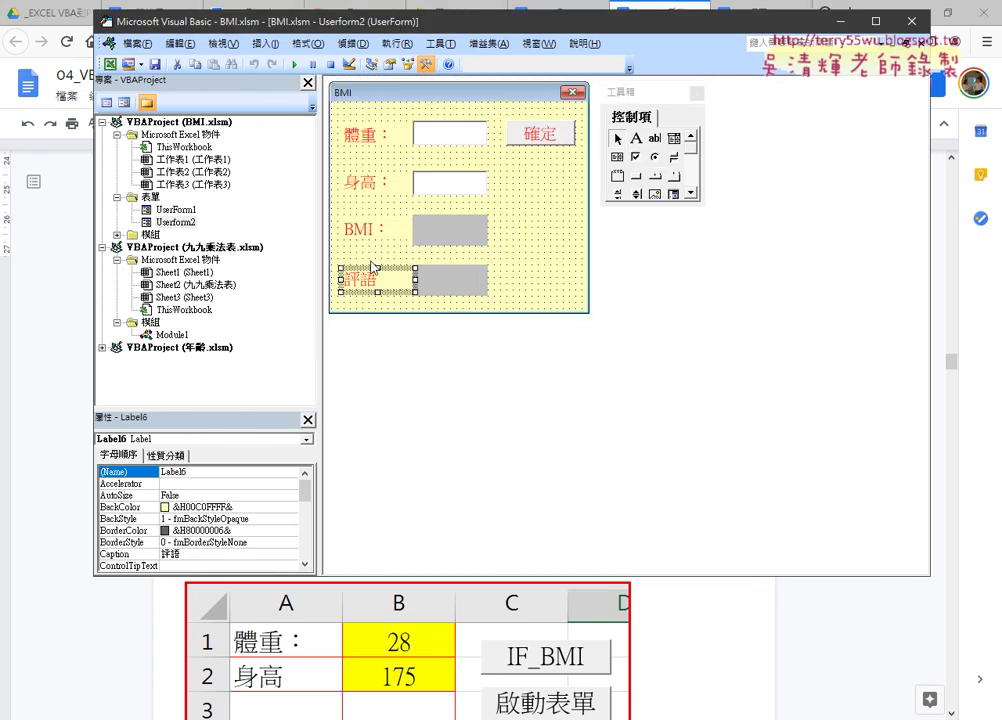
pyautogui.click(448, 133)
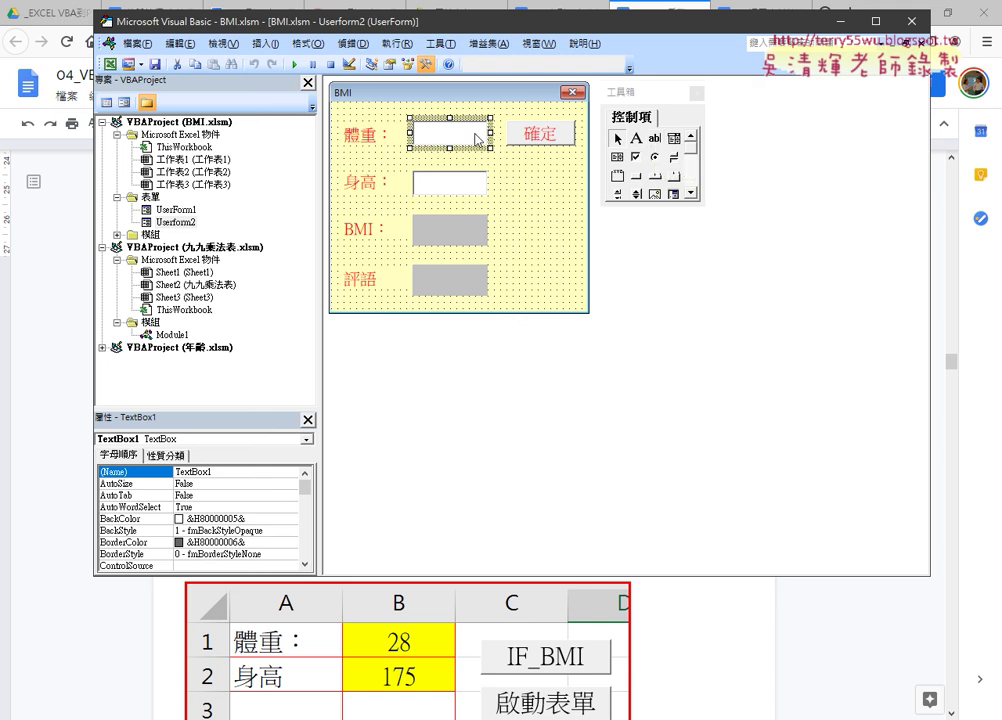
pyautogui.click(445, 234)
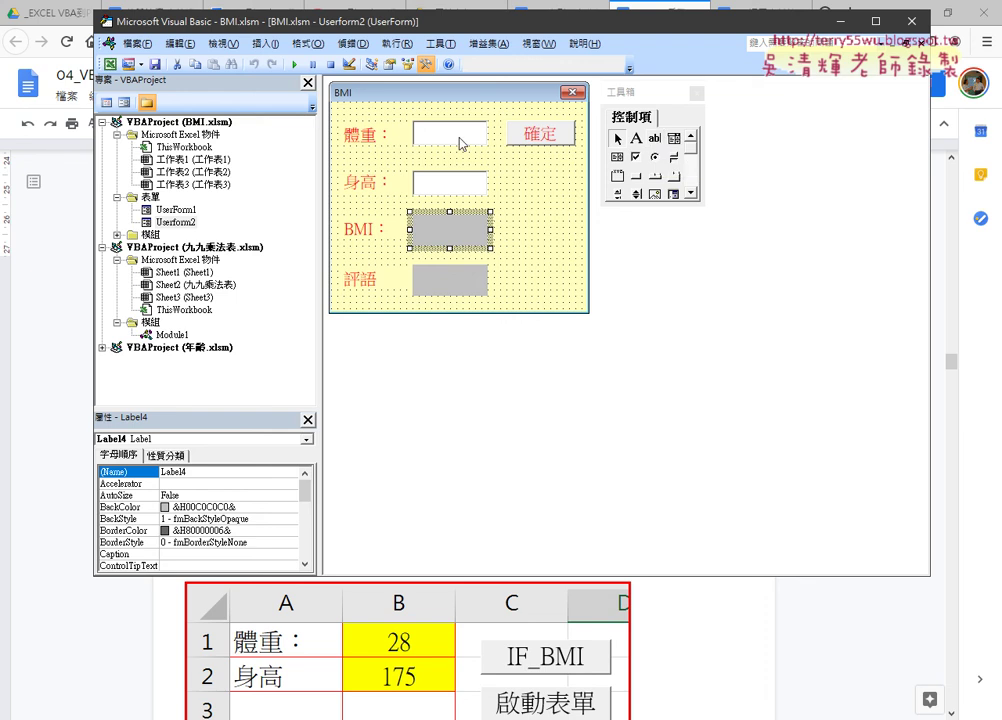
pyautogui.click(537, 143)
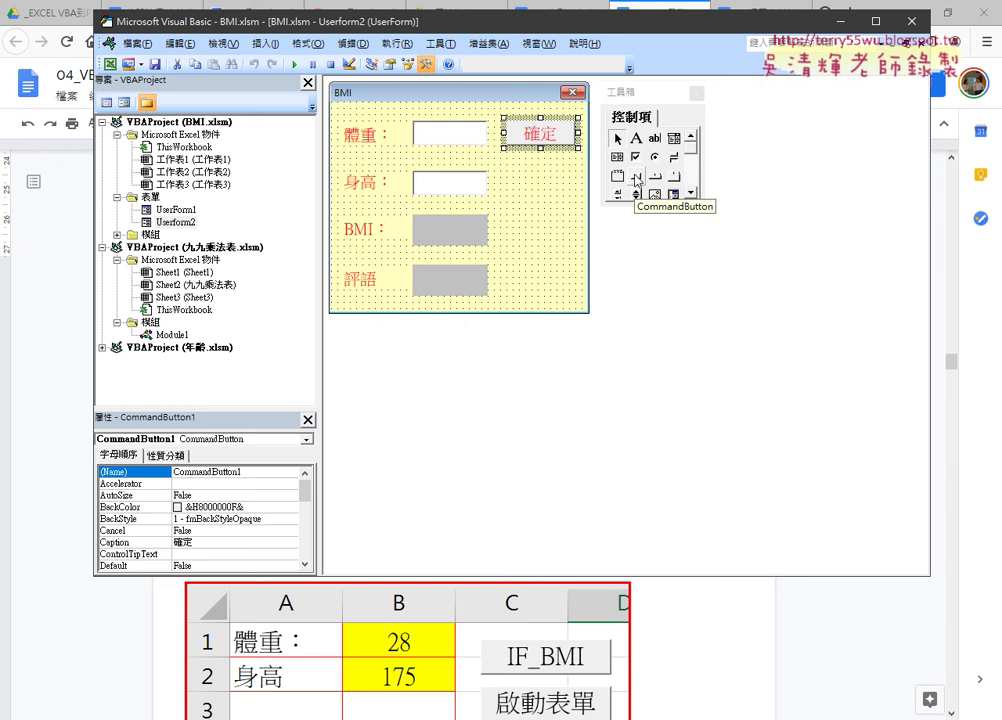
# - Re-check the weight and height inputs, BMI and comment result boxes, the form, and 確定
pyautogui.click(440, 135)
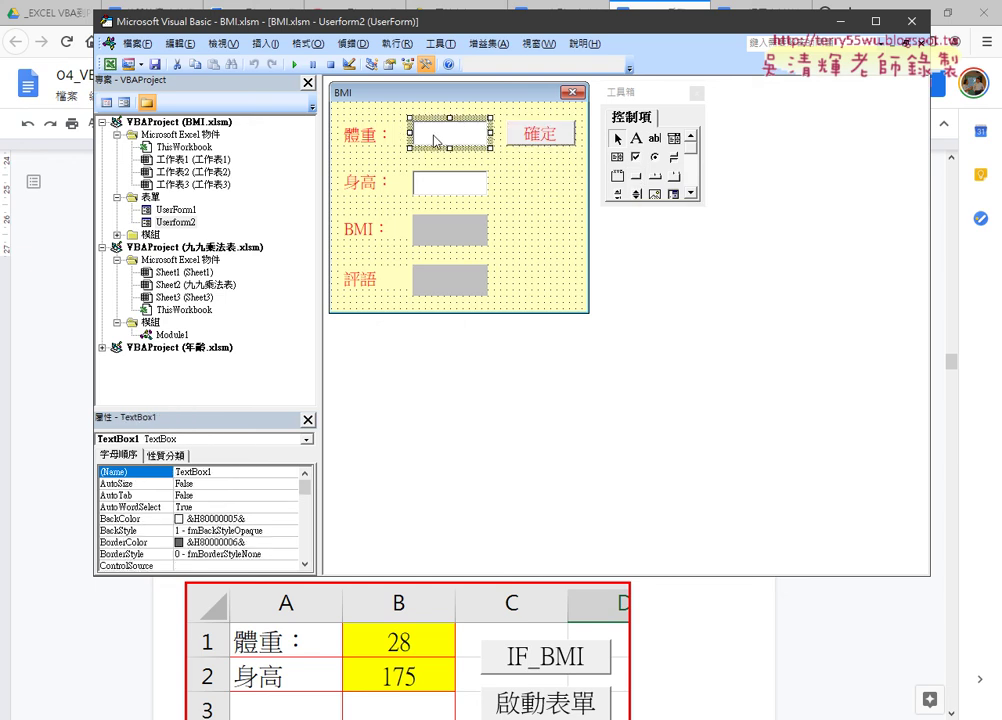
pyautogui.click(446, 190)
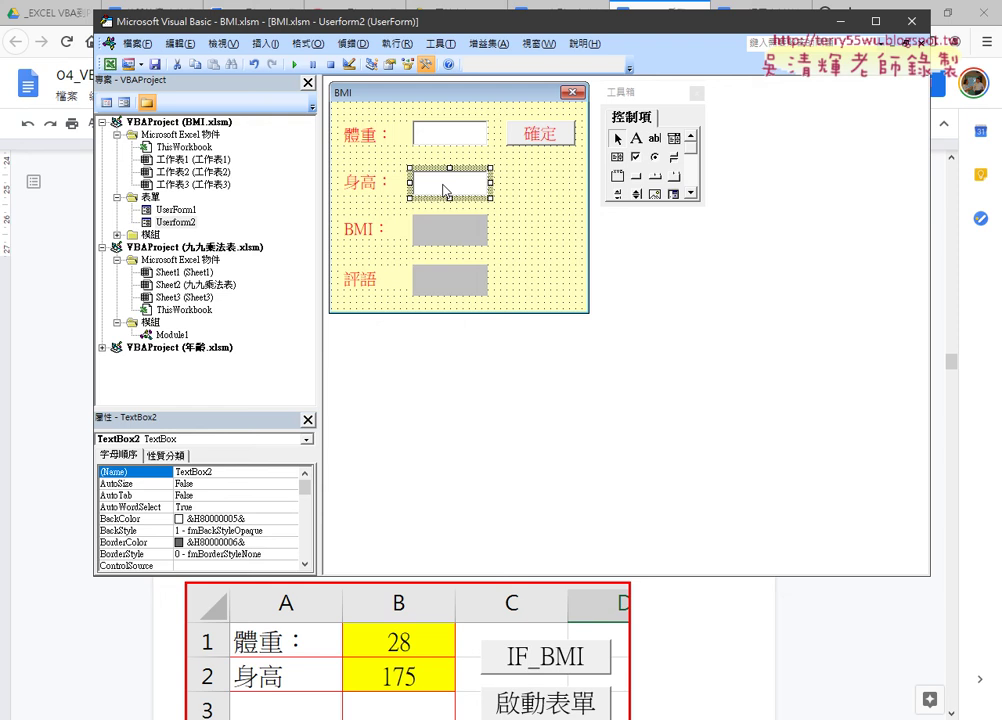
pyautogui.click(463, 235)
pyautogui.click(452, 287)
pyautogui.click(541, 140)
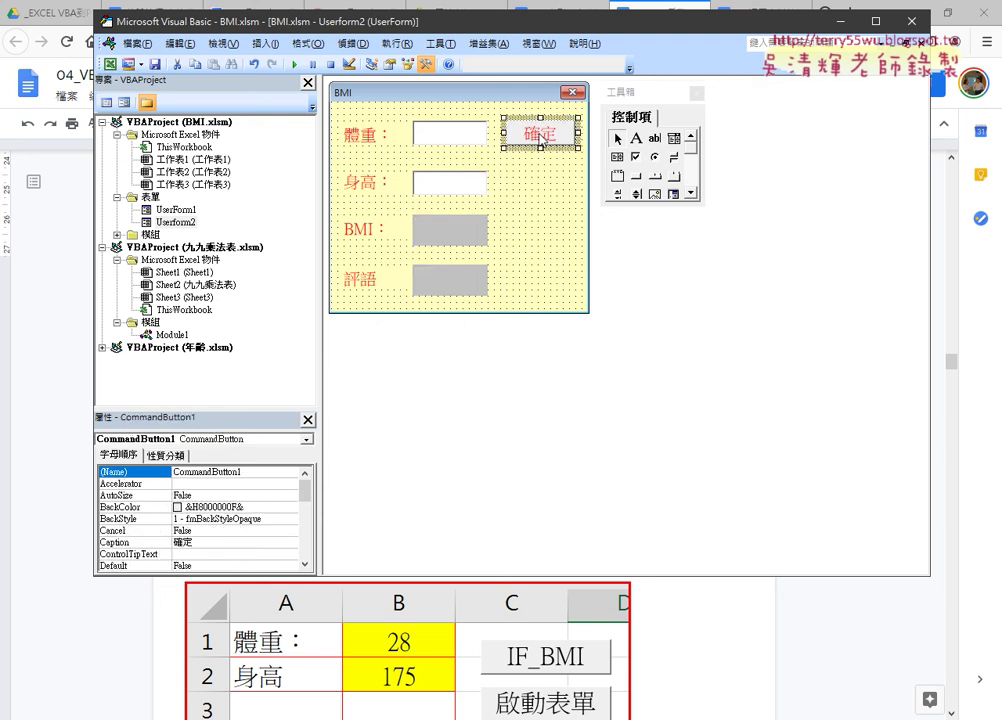
pyautogui.click(537, 190)
pyautogui.click(548, 137)
# - Open 確定's click code, select the procedure body through End Sub, and return to the notes
pyautogui.doubleClick(548, 137)
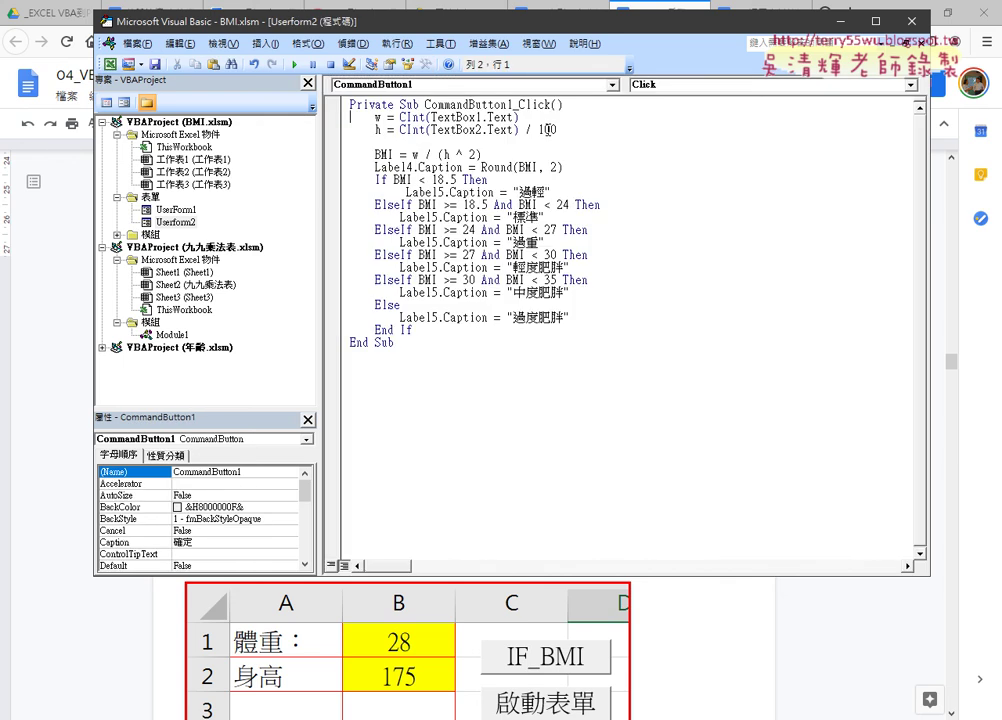
pyautogui.moveTo(570, 318); pyautogui.dragTo(526, 318)
pyautogui.moveTo(398, 342); pyautogui.dragTo(330, 120)
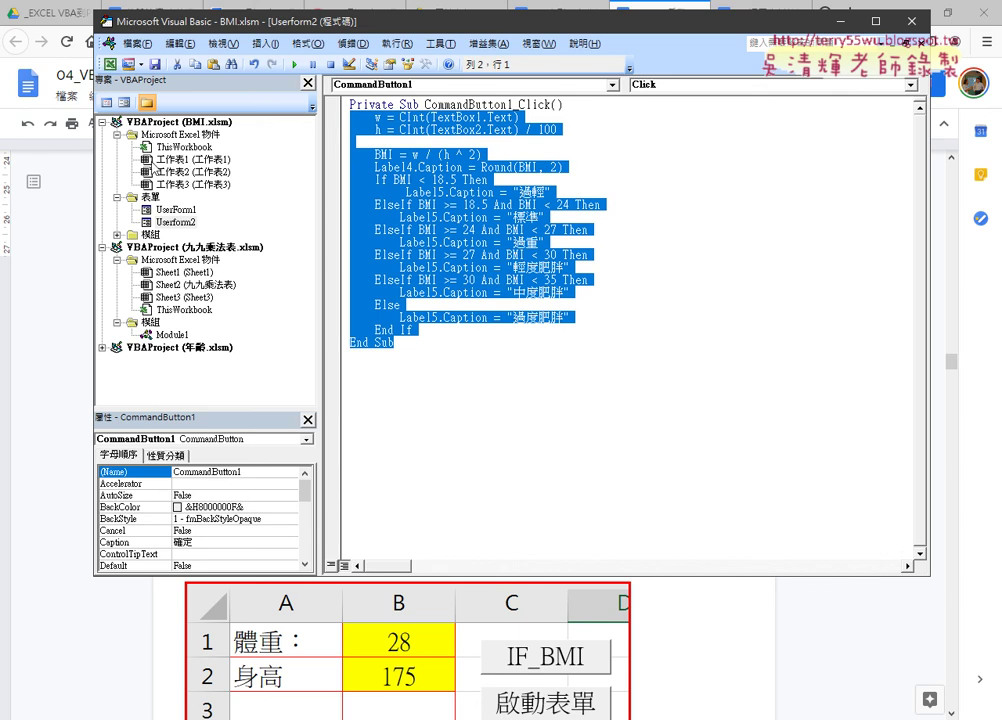
pyautogui.click(46, 196)
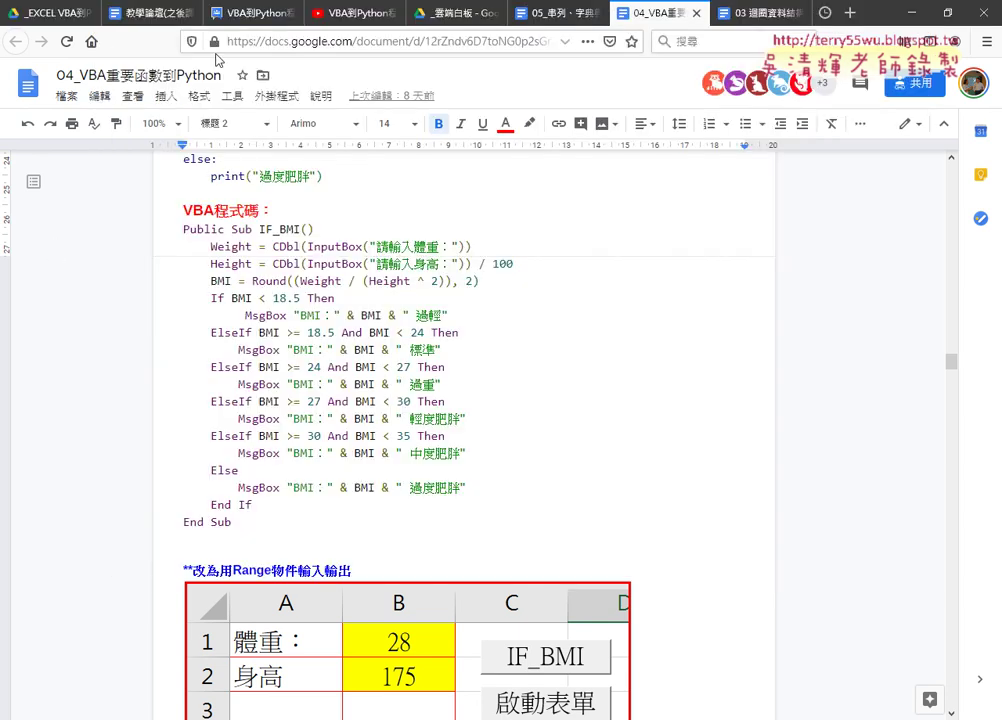
# - Show the _雲端白板 Drive folder, pick the 05 lesson file, then bring 年齡.xlsm forward
pyautogui.click(447, 20)
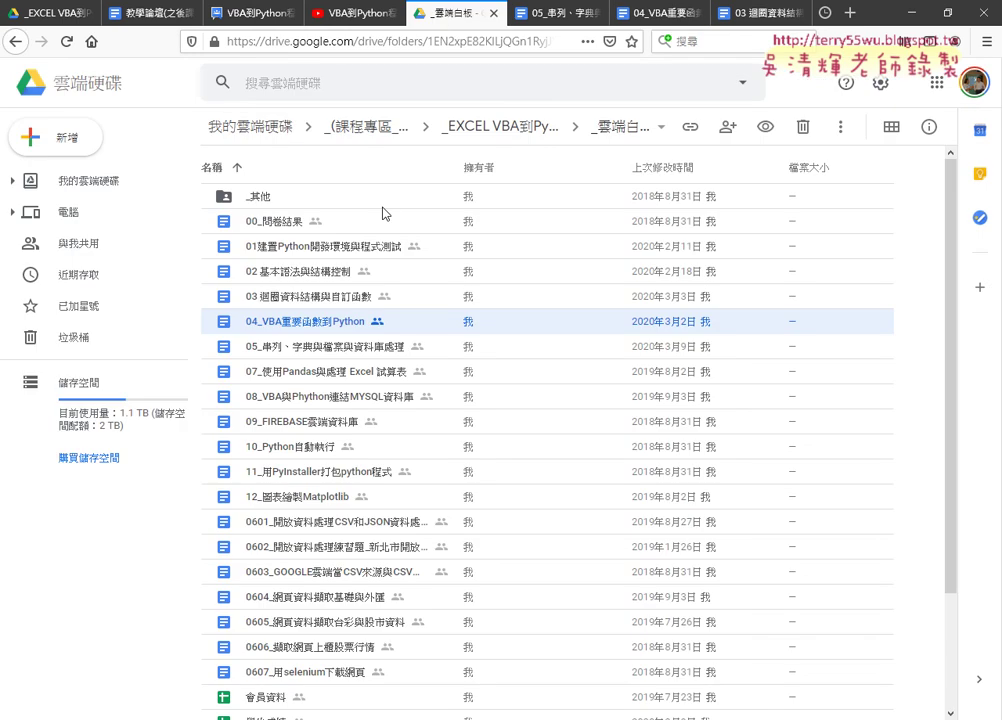
pyautogui.click(285, 350)
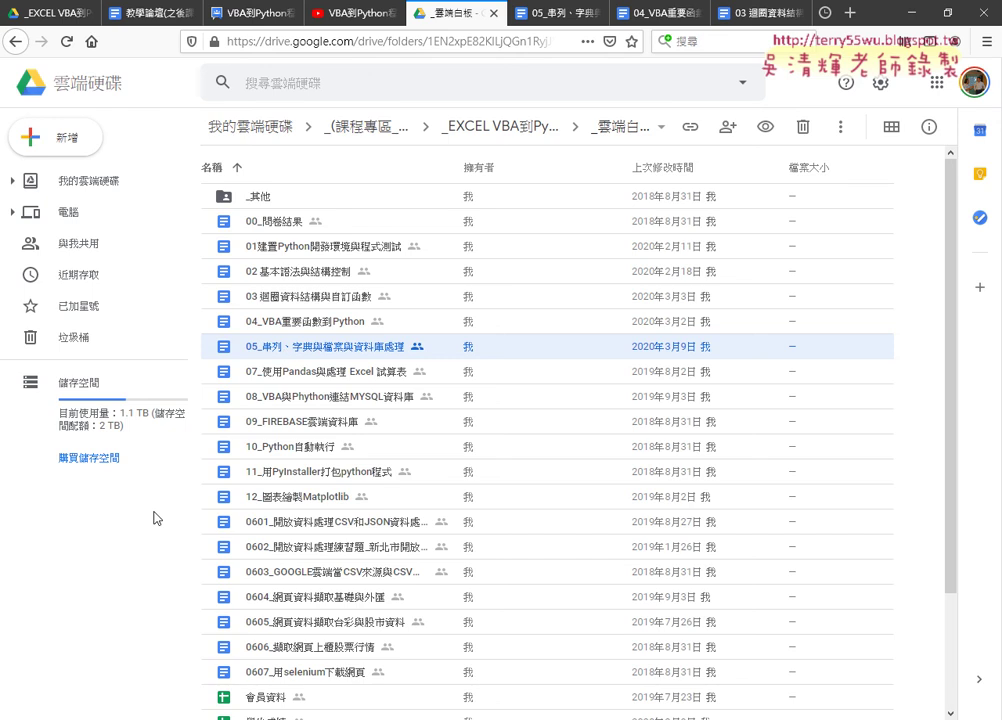
pyautogui.moveTo(440, 716)
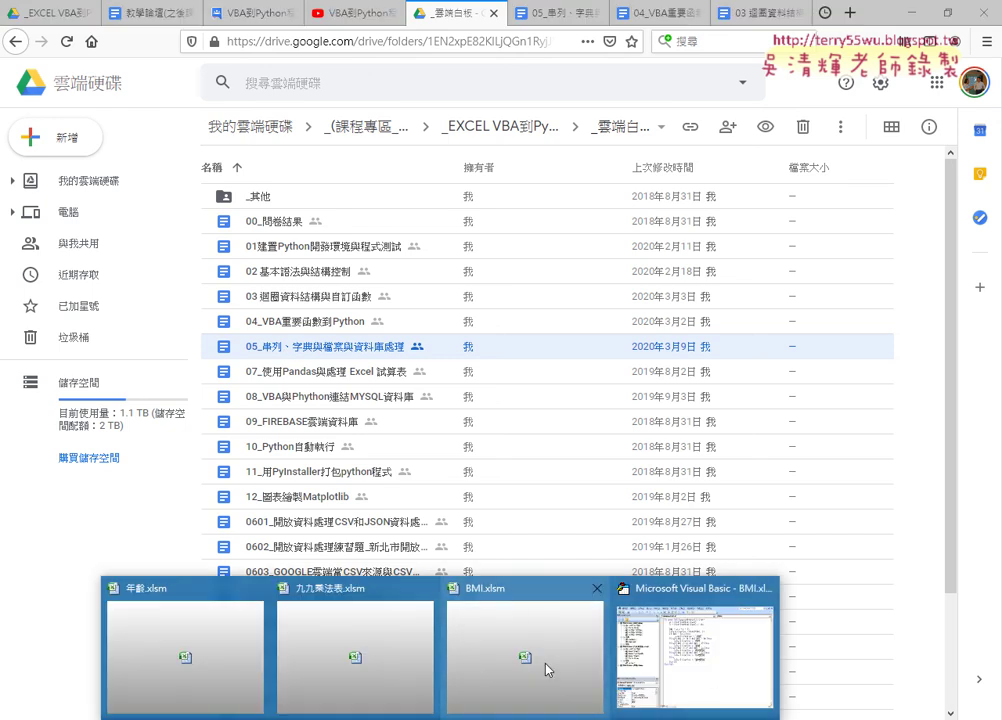
pyautogui.click(185, 640)
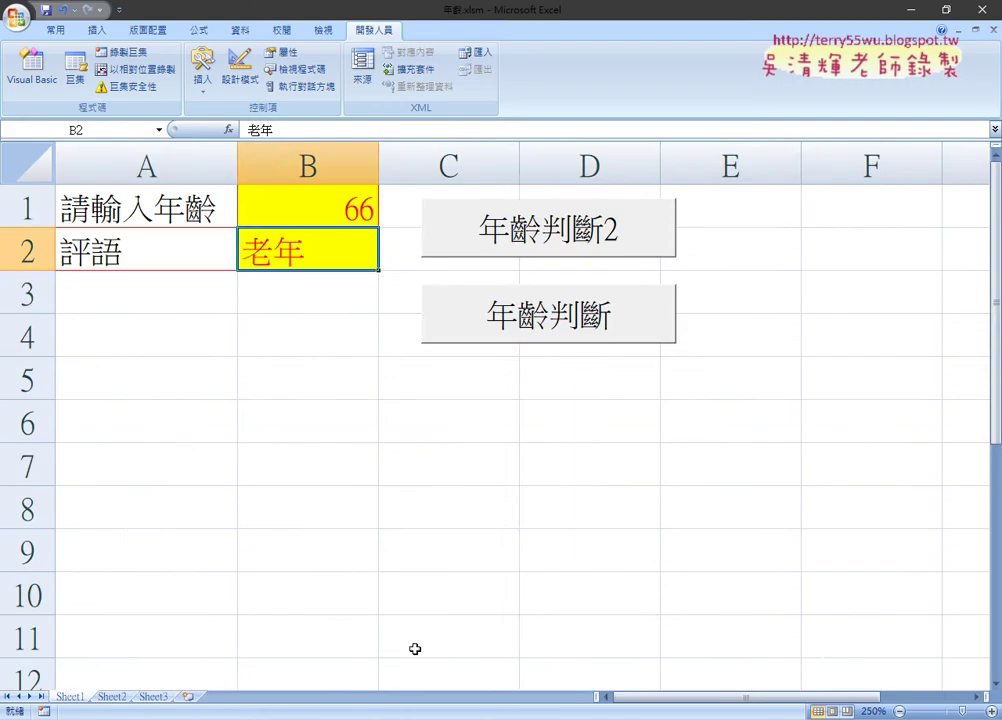
# - Add an empty Sheet4 to 年齡.xlsm and select columns A through D on it
pyautogui.click(187, 696)
pyautogui.click(78, 151)
pyautogui.click(107, 151)
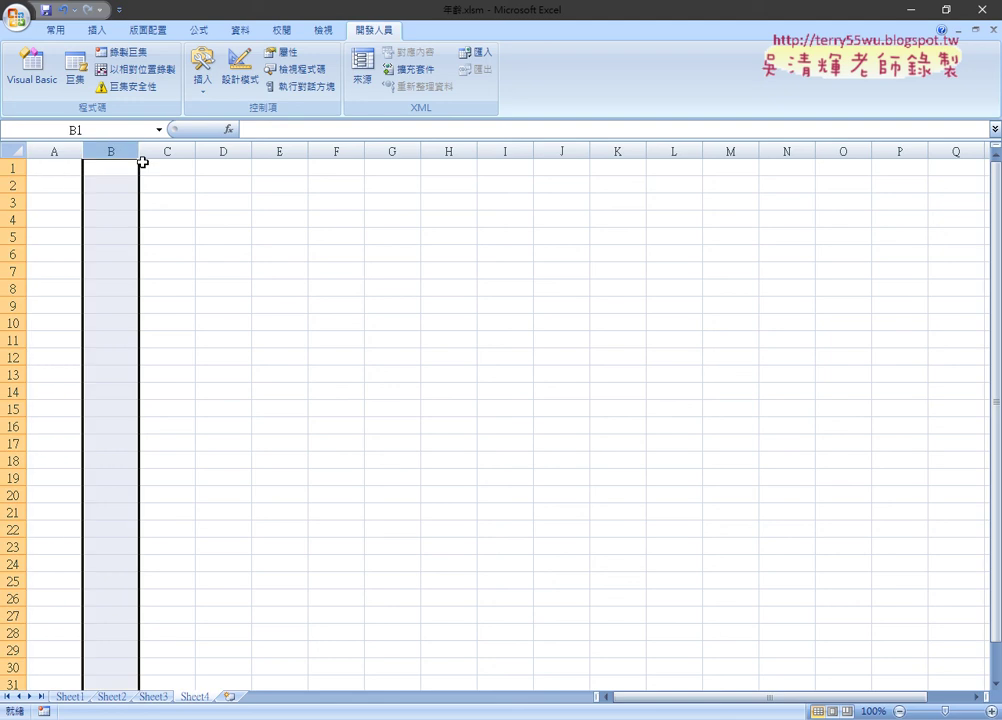
pyautogui.click(180, 151)
pyautogui.click(224, 151)
pyautogui.click(62, 151)
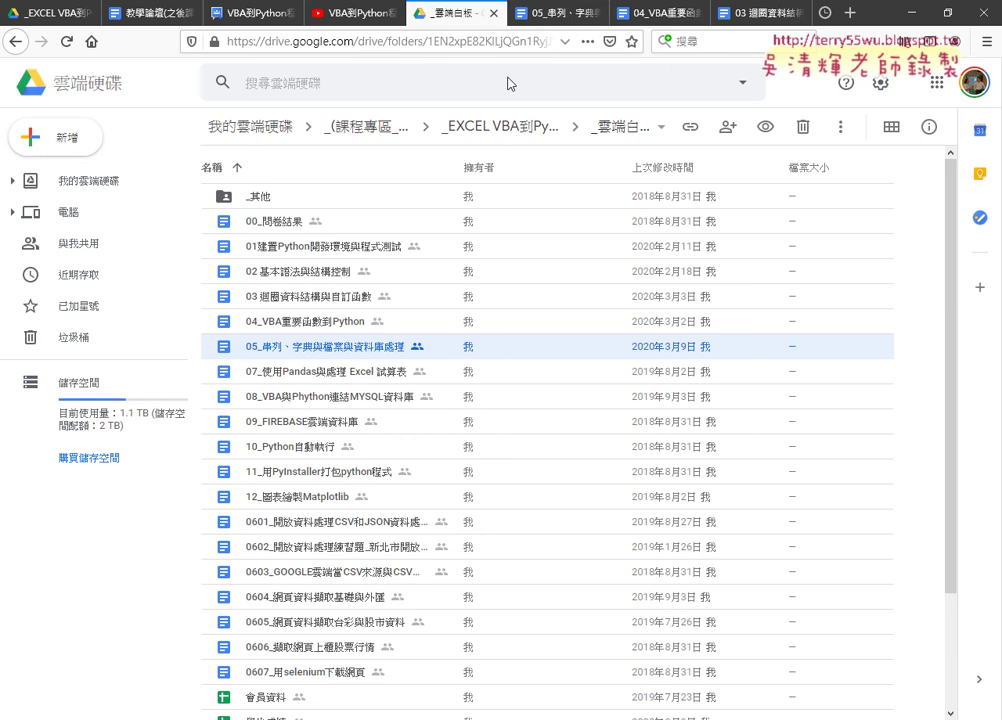
# - Open the 05_串列 lesson at its top and select the List(串列) heading and methods table
pyautogui.click(558, 15)
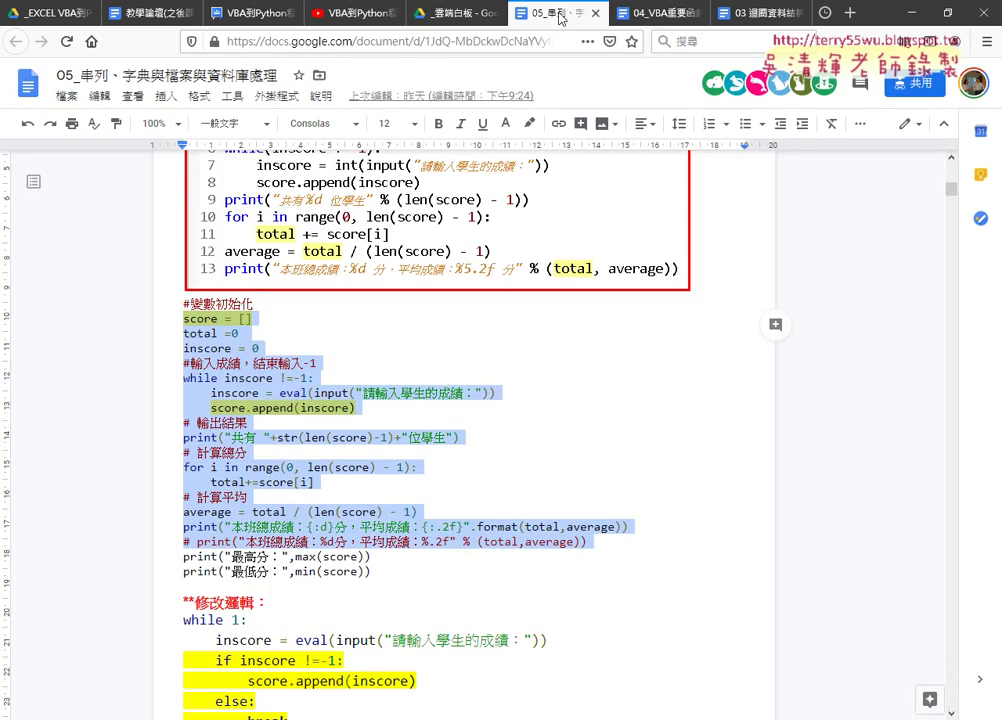
pyautogui.moveTo(951, 189); pyautogui.dragTo(952, 167)
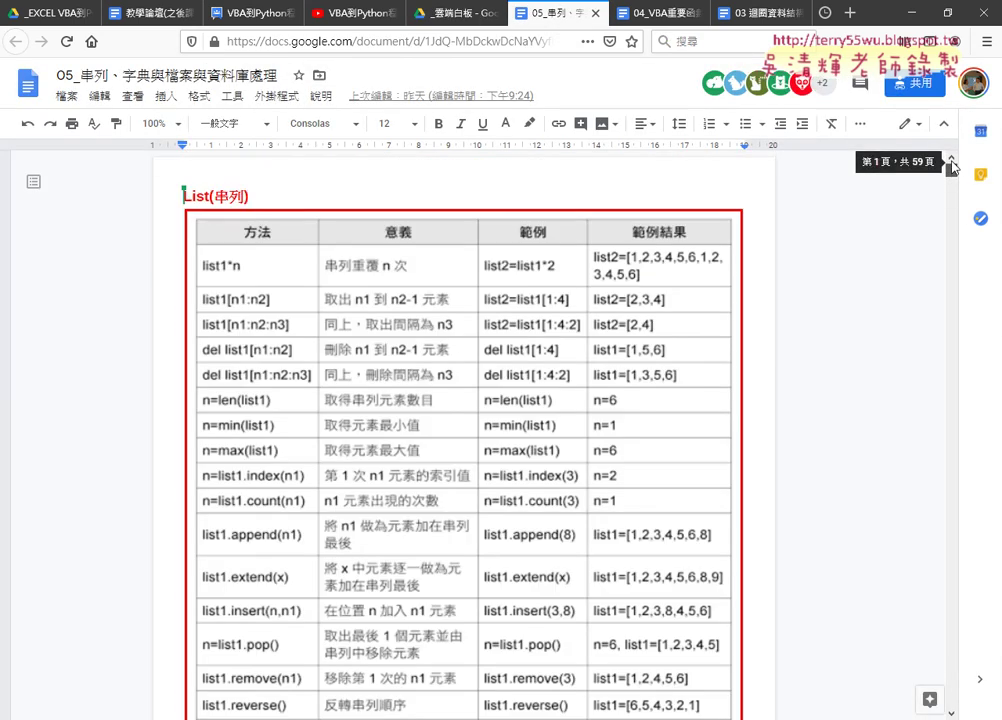
pyautogui.moveTo(262, 196); pyautogui.dragTo(178, 195)
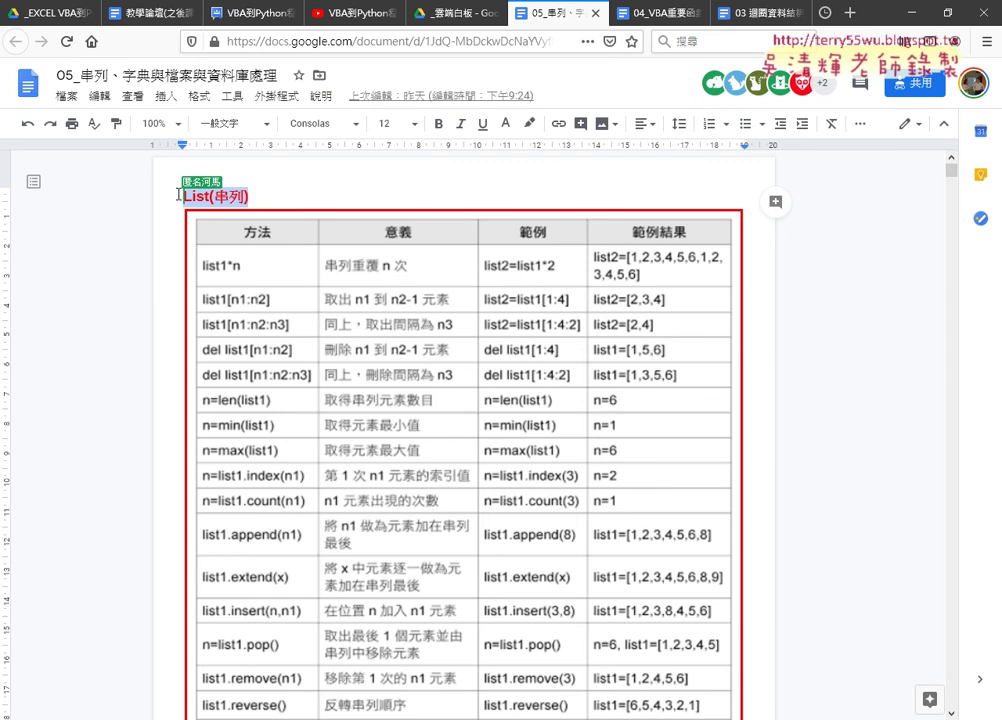
pyautogui.click(300, 240)
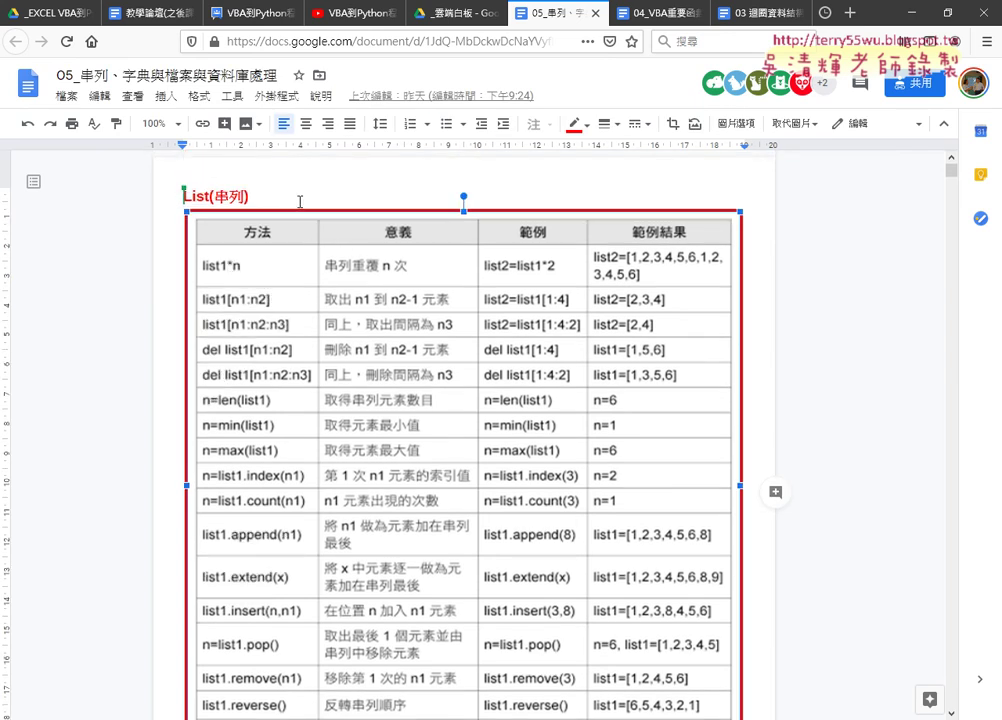
pyautogui.click(300, 201)
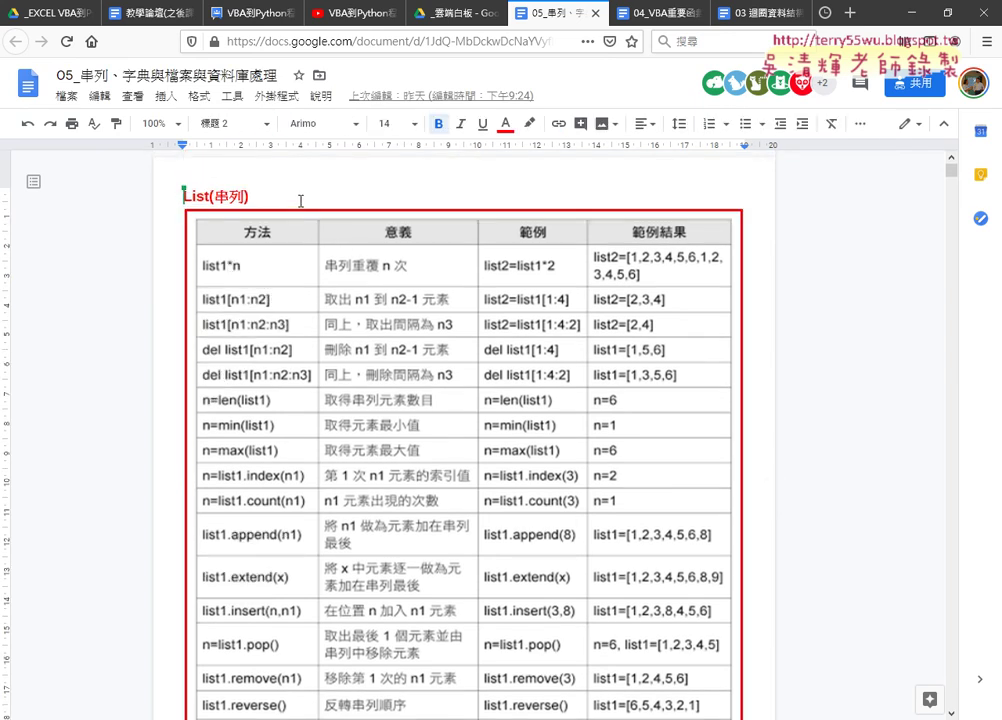